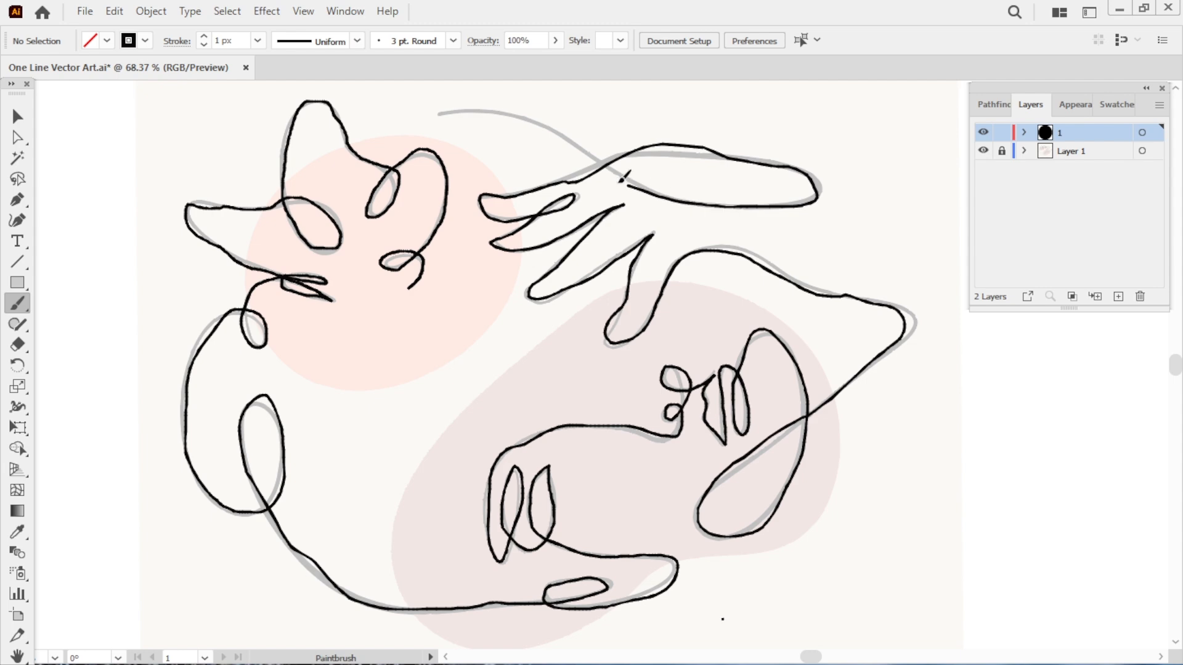
# - Finish tracing the one-line sketch with the Paintbrush at its free end beside the hand, and select the path for direct editing
pyautogui.moveTo(429, 113); pyautogui.dragTo(427, 117)
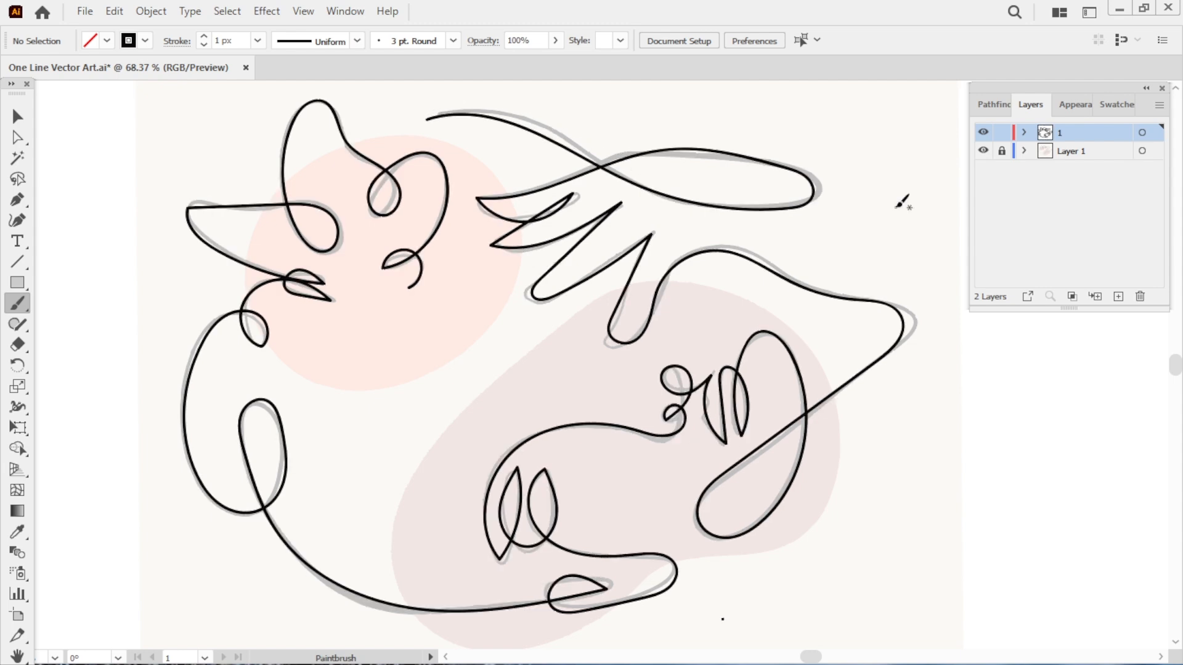
pyautogui.press('v')
pyautogui.click(574, 154)
pyautogui.press('a')
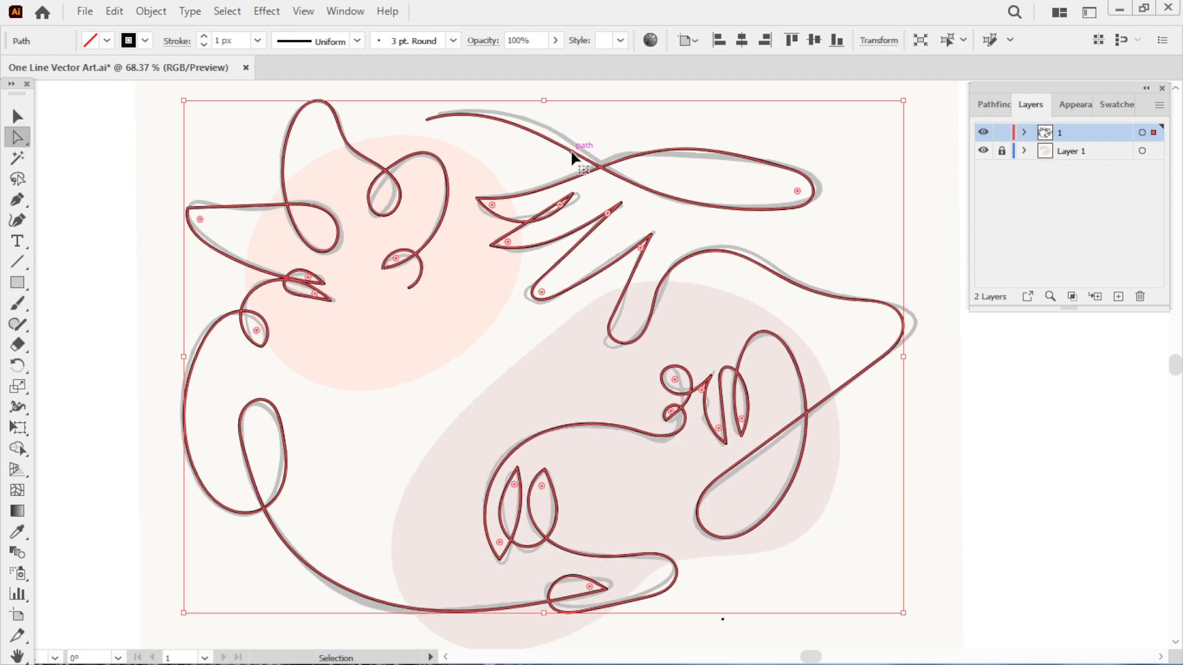
# - Nudge the traced path slightly sideways and select the anchor points on its free-end curve beside the hand
pyautogui.moveTo(555, 143); pyautogui.dragTo(572, 152)
pyautogui.hotkey('shift', 'c')
pyautogui.press('v')
pyautogui.click(489, 127)
pyautogui.click(562, 148)
pyautogui.press('a')
pyautogui.click(514, 111)
pyautogui.click(537, 133)
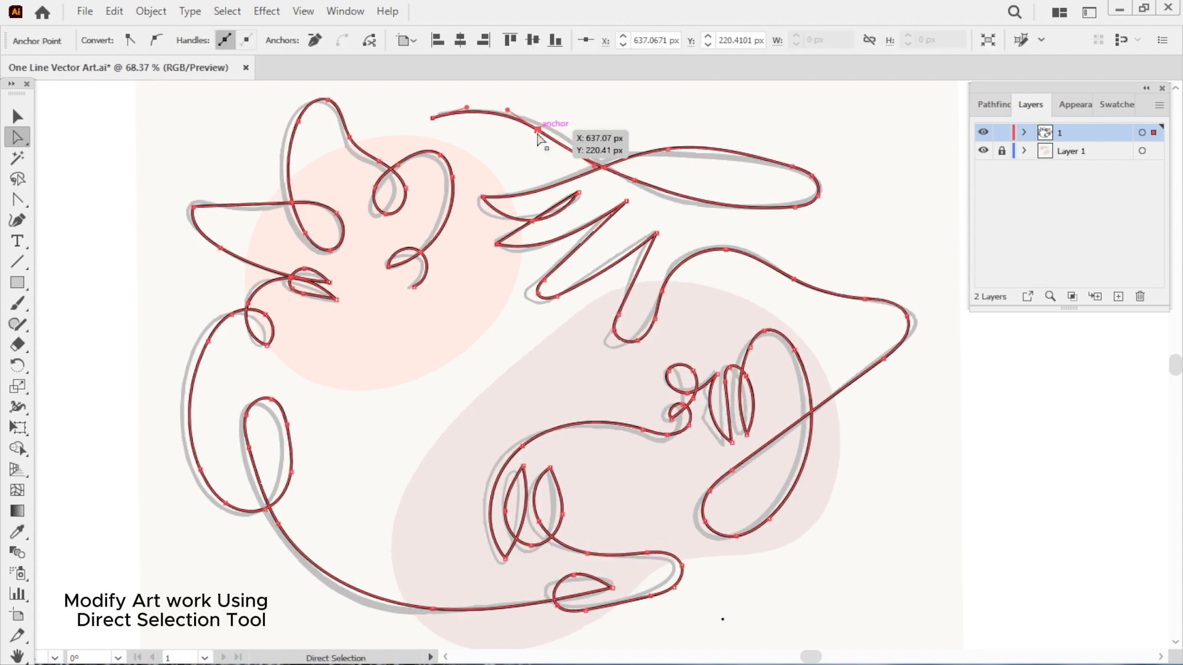
# - Reshape the free-end curve beside the hand through its anchors and handles so it follows the grey sketch line
pyautogui.moveTo(507, 110); pyautogui.dragTo(506, 112)
pyautogui.moveTo(594, 166); pyautogui.dragTo(593, 152)
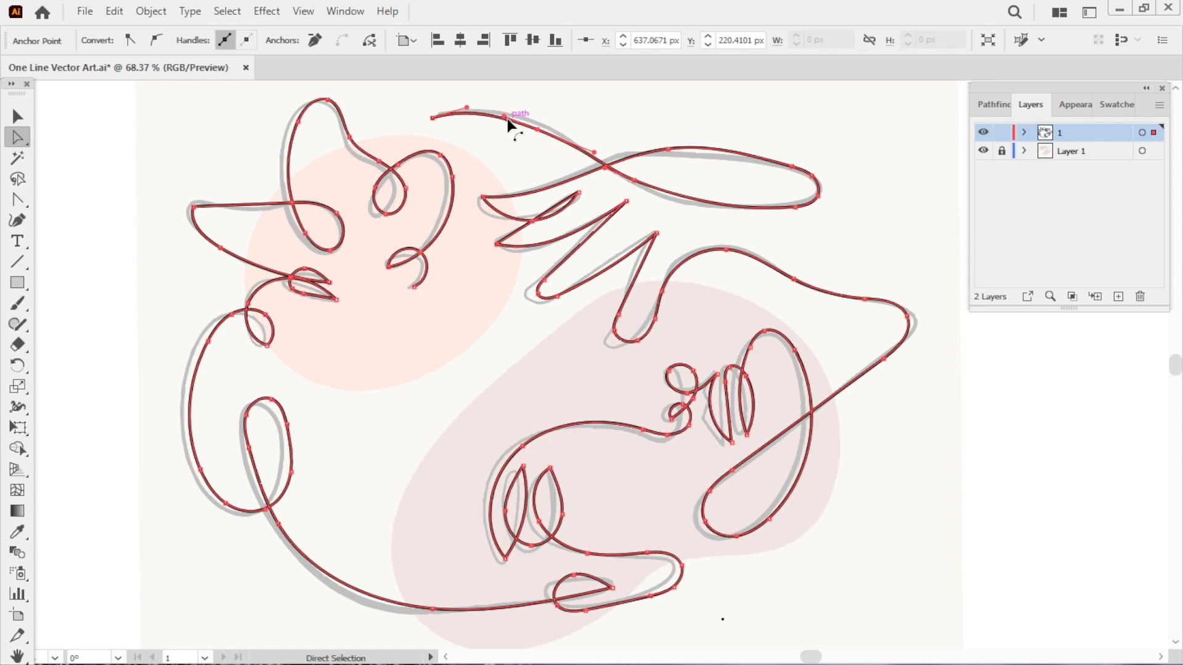
pyautogui.moveTo(508, 118); pyautogui.dragTo(508, 116)
pyautogui.click(594, 150)
pyautogui.click(593, 154)
pyautogui.moveTo(594, 151)
pyautogui.mouseDown()
pyautogui.moveTo(596, 141)
pyautogui.moveTo(597, 151)
pyautogui.mouseUp()
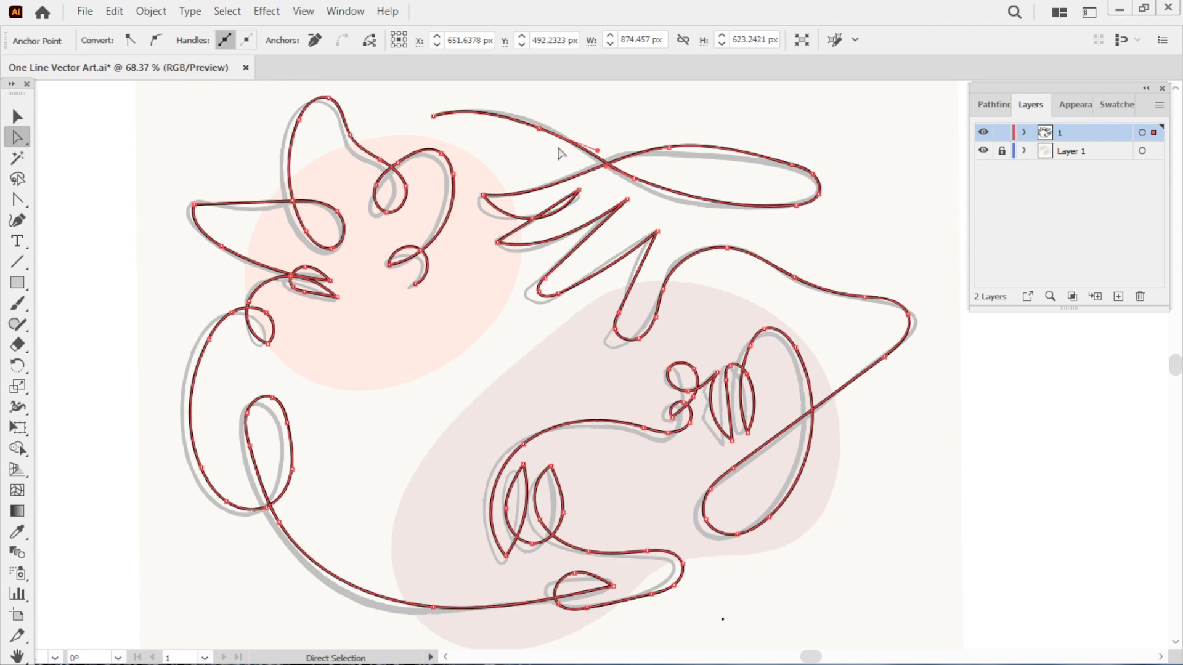
pyautogui.click(539, 128)
pyautogui.moveTo(511, 117); pyautogui.dragTo(515, 117)
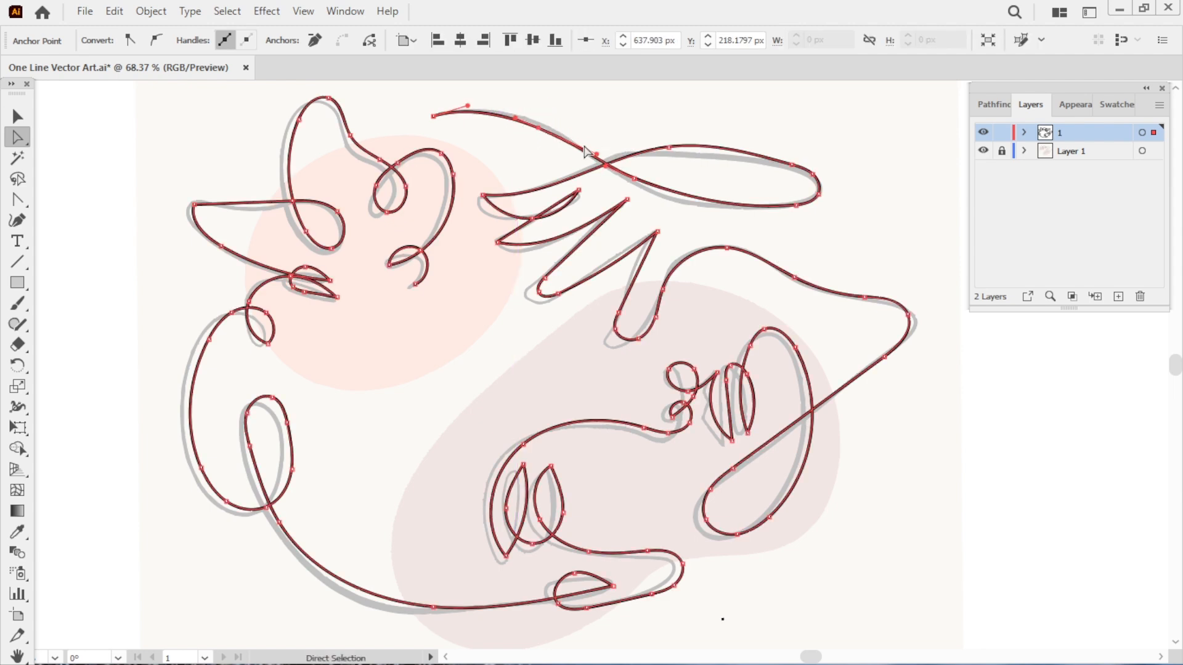
# - Adjust the lower edge of the long wrist loop by its direction handle to match the sketch
pyautogui.click(685, 197)
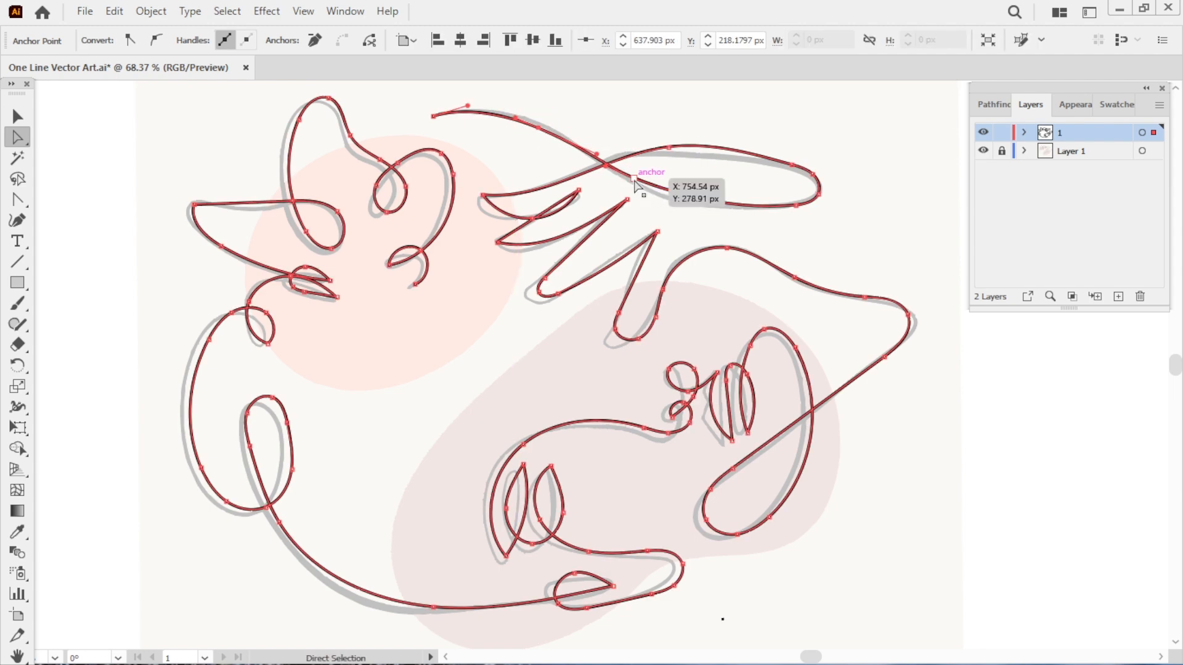
pyautogui.click(683, 214)
pyautogui.click(690, 199)
pyautogui.moveTo(685, 198); pyautogui.dragTo(675, 212)
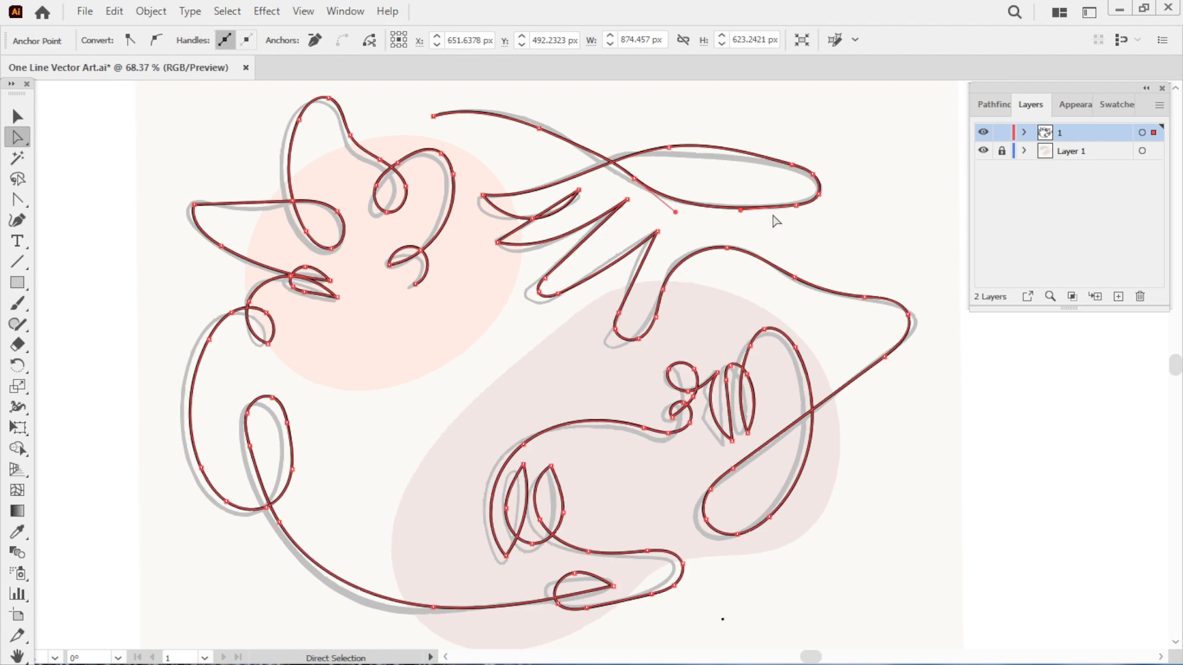
# - Reposition the anchor and handles on the upper edge of the long wrist loop to match the sketch
pyautogui.click(669, 148)
pyautogui.moveTo(711, 141); pyautogui.dragTo(751, 157)
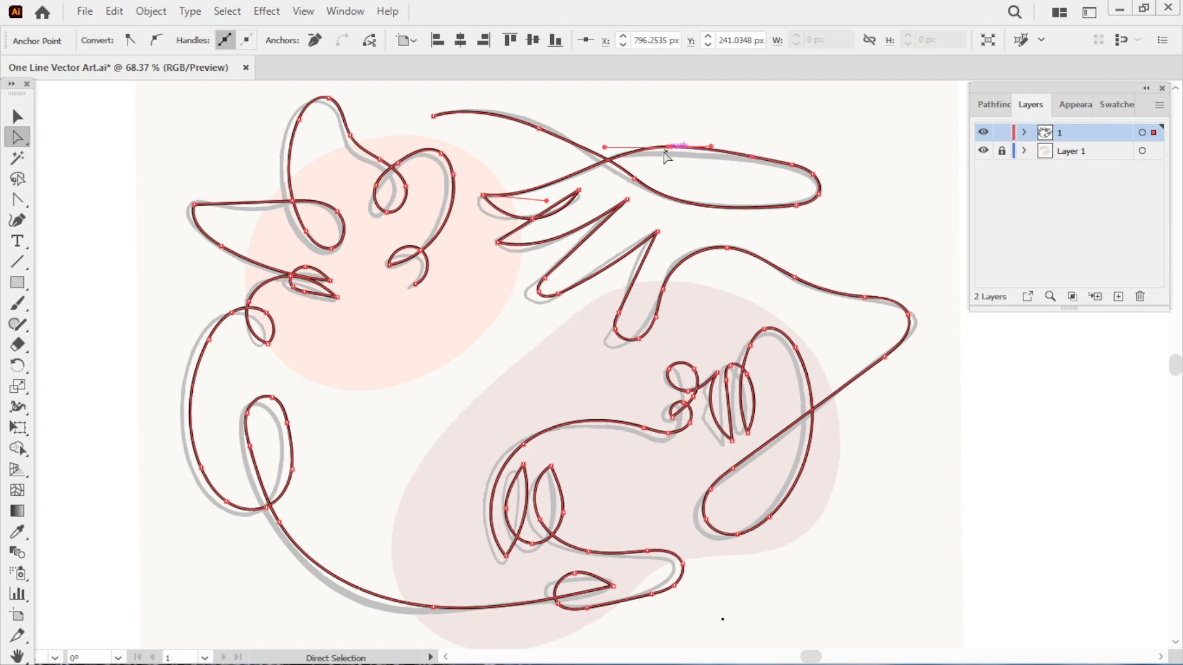
pyautogui.click(609, 160)
pyautogui.moveTo(604, 147); pyautogui.dragTo(604, 145)
pyautogui.click(674, 151)
pyautogui.click(670, 147)
pyautogui.moveTo(710, 148); pyautogui.dragTo(665, 152)
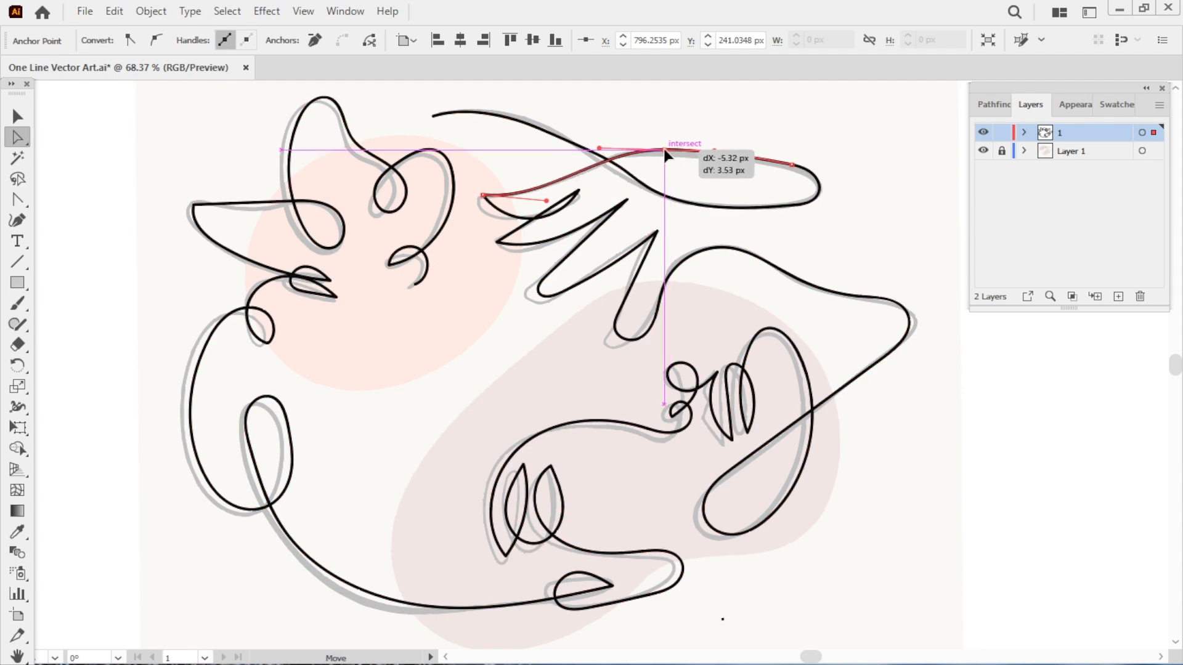
# - Reshape the side of the jaw loop and the nose bridge curve to follow the grey sketch line
pyautogui.click(905, 390)
pyautogui.click(808, 454)
pyautogui.moveTo(815, 475); pyautogui.dragTo(816, 393)
pyautogui.click(644, 428)
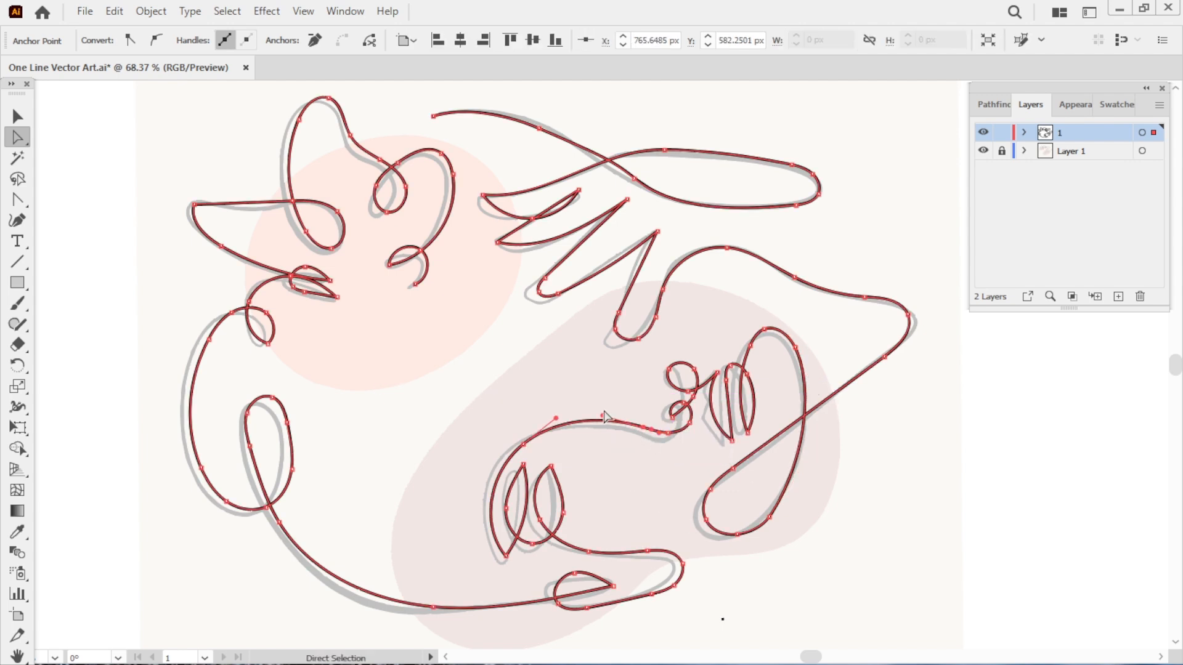
pyautogui.moveTo(601, 417); pyautogui.dragTo(674, 396)
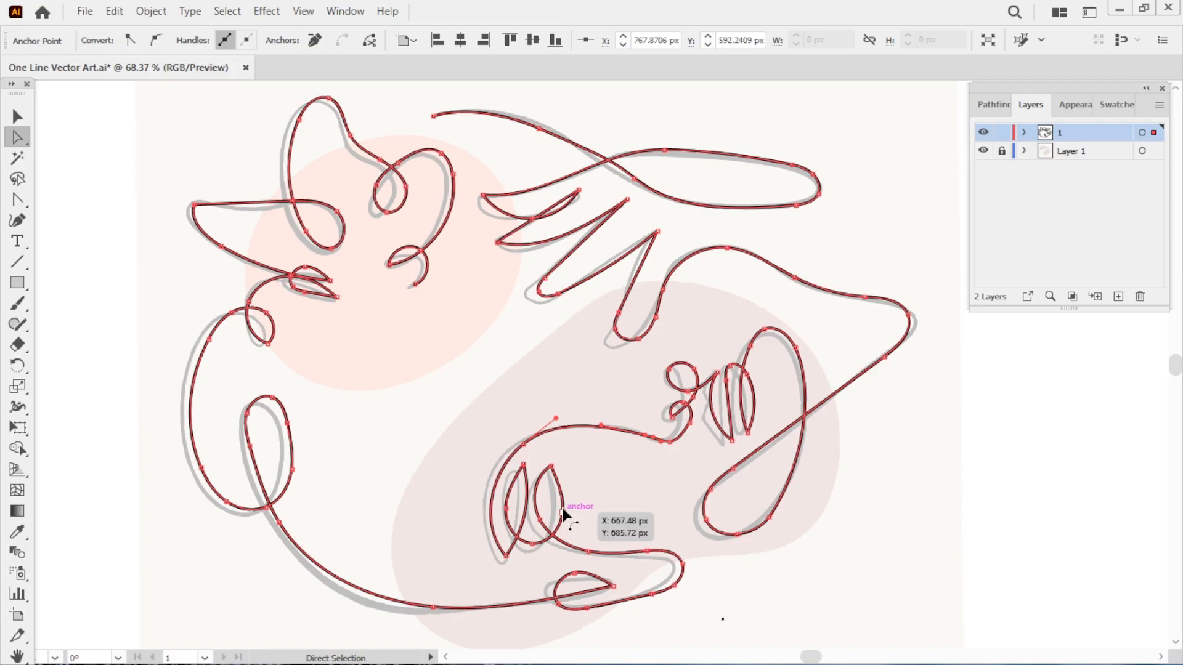
# - Adjust the eyelid curve and pull in the rounded corner of the face edge below the ear
pyautogui.moveTo(567, 515); pyautogui.dragTo(561, 517)
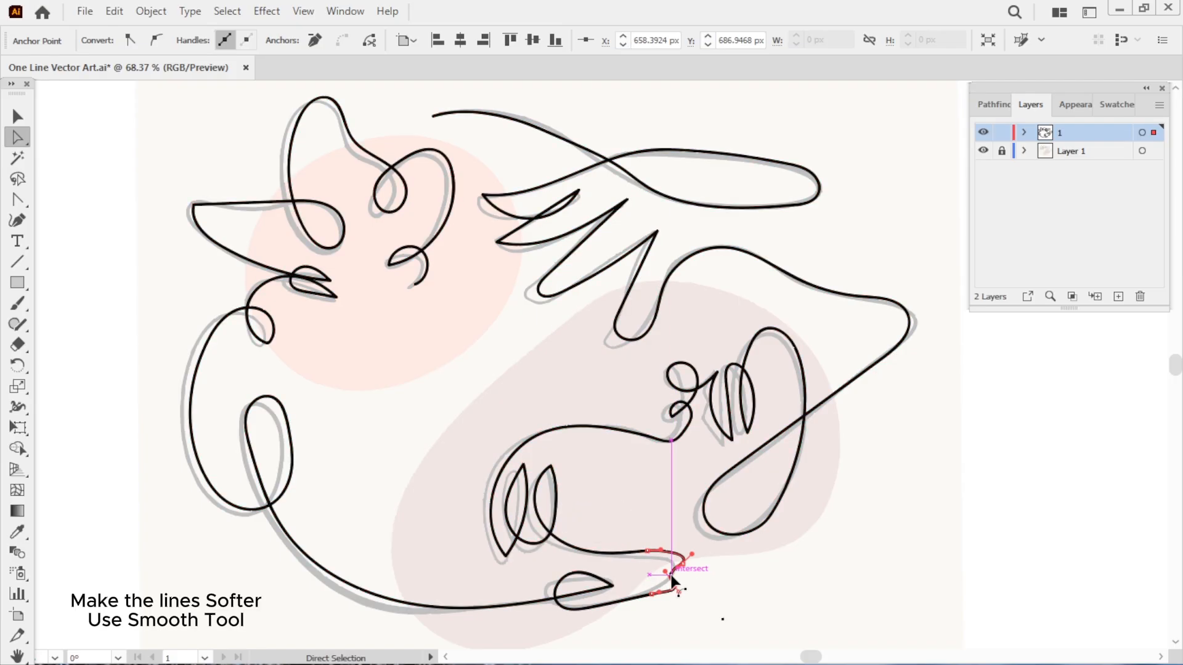
pyautogui.moveTo(671, 575)
pyautogui.mouseDown()
pyautogui.moveTo(680, 564)
pyautogui.moveTo(676, 573)
pyautogui.mouseUp()
pyautogui.click(622, 610)
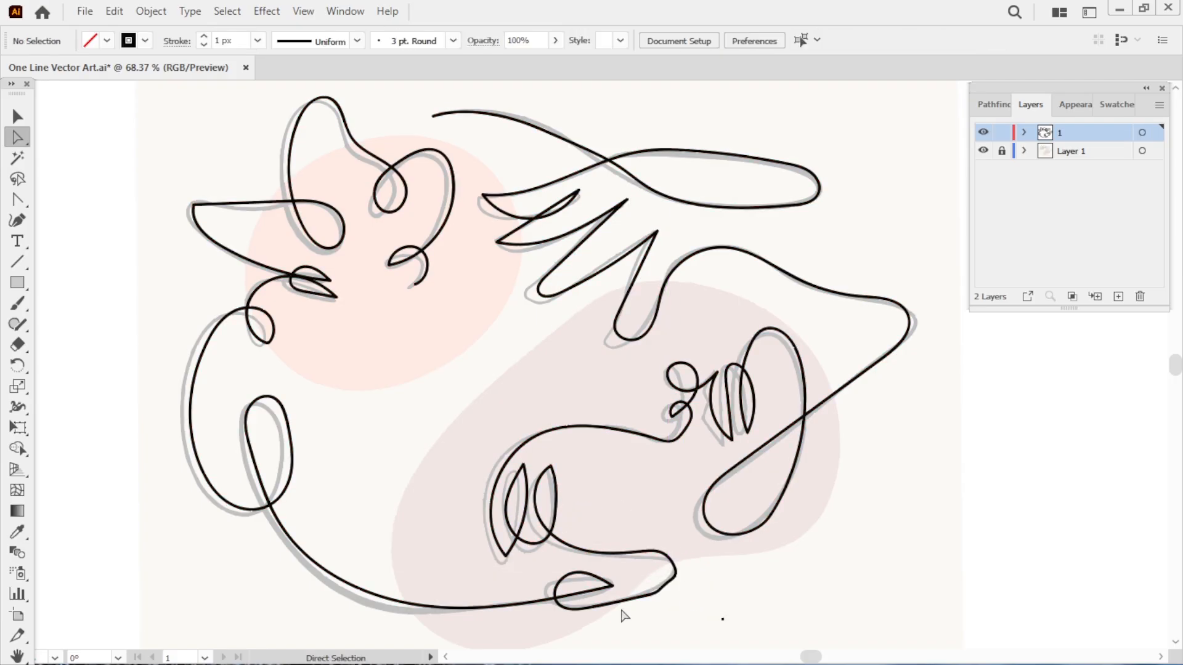
# - Move the anchors around the narrow hair loop so its outline follows the sketch
pyautogui.click(292, 459)
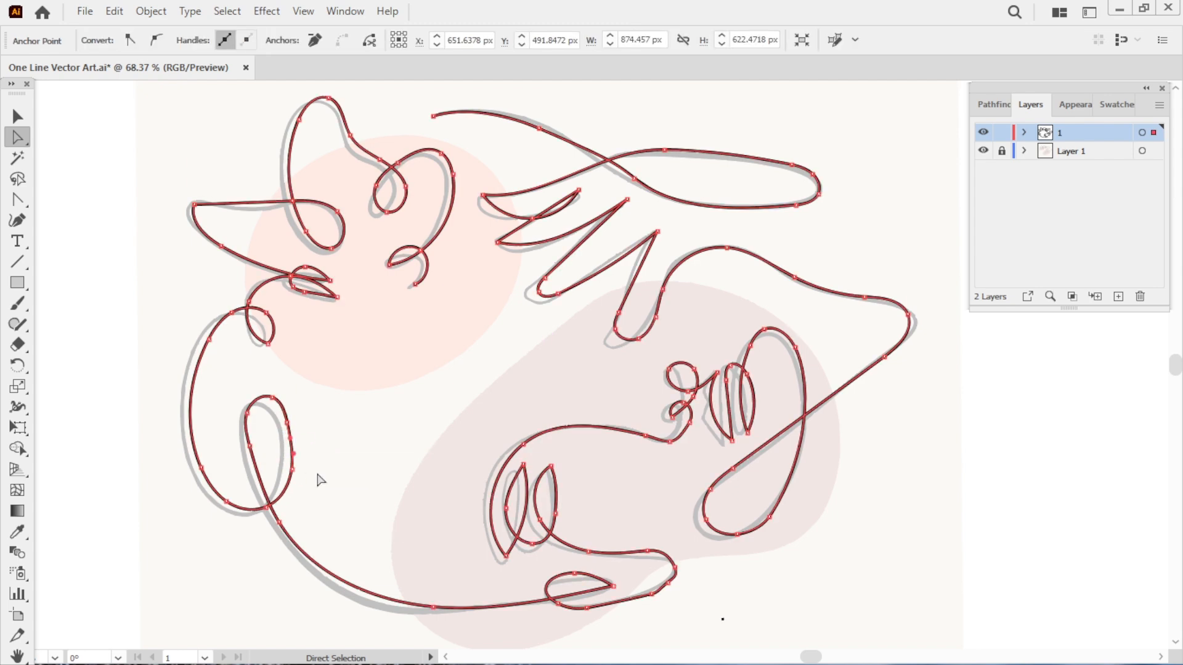
pyautogui.moveTo(249, 446); pyautogui.dragTo(279, 427)
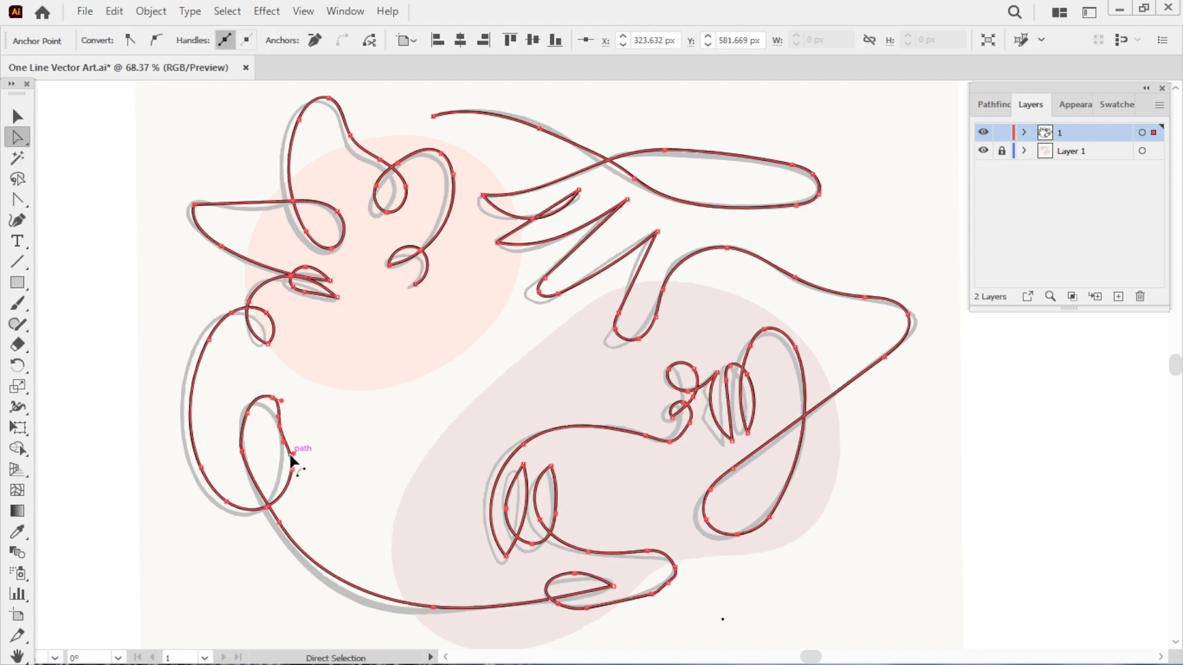
pyautogui.moveTo(293, 470); pyautogui.dragTo(280, 475)
pyautogui.moveTo(273, 398); pyautogui.dragTo(260, 404)
pyautogui.moveTo(248, 413); pyautogui.dragTo(247, 413)
pyautogui.moveTo(267, 508); pyautogui.dragTo(261, 499)
pyautogui.moveTo(246, 413); pyautogui.dragTo(242, 414)
# - Bend the long back-of-head curve between the hair loop and the ear onto the sketch line
pyautogui.click(302, 487)
pyautogui.moveTo(344, 581); pyautogui.dragTo(359, 619)
pyautogui.moveTo(433, 607)
pyautogui.mouseDown()
pyautogui.moveTo(433, 618)
pyautogui.moveTo(433, 608)
pyautogui.mouseUp()
pyautogui.click(763, 618)
# - Reshape the outer hair curve around the narrow hair loop by moving its anchors onto the sketch
pyautogui.click(206, 471)
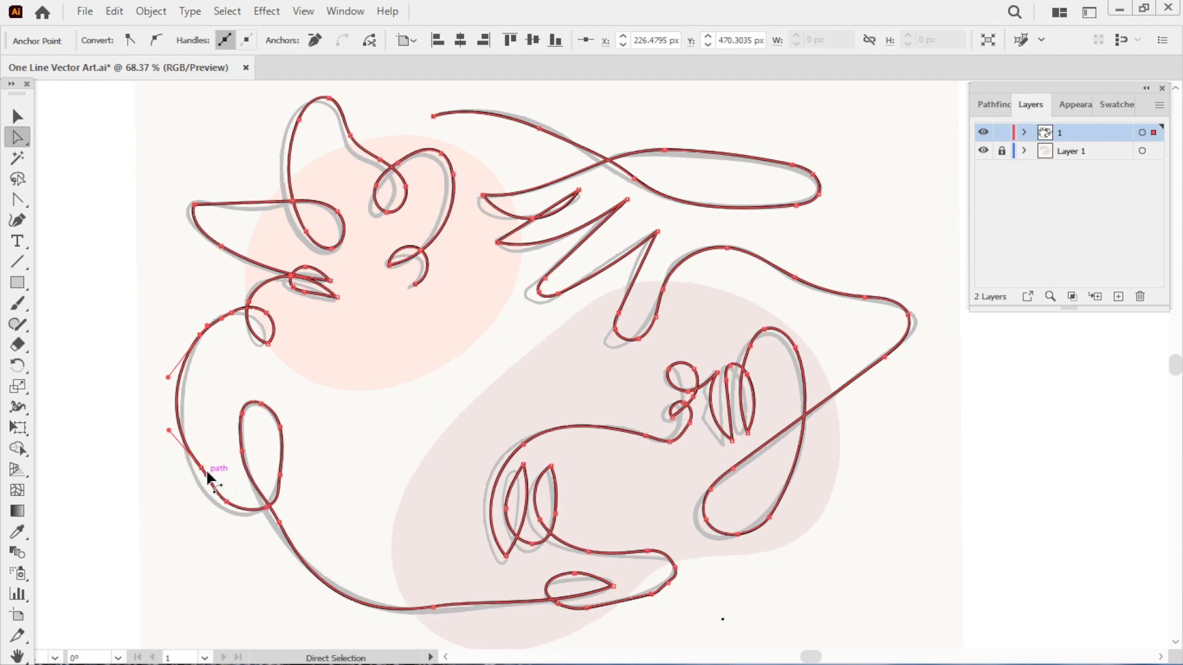
pyautogui.moveTo(224, 505)
pyautogui.mouseDown()
pyautogui.moveTo(198, 479)
pyautogui.moveTo(223, 513)
pyautogui.mouseUp()
pyautogui.moveTo(205, 482); pyautogui.dragTo(199, 486)
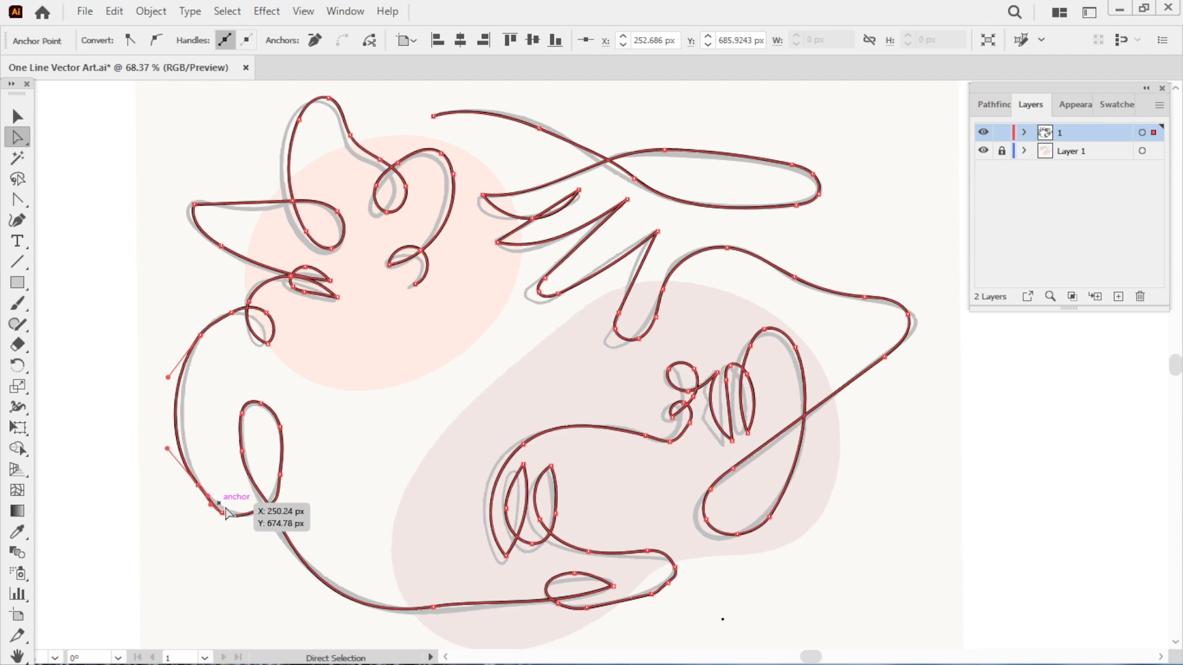
# - Reshape the tall petal-like loop over the peach circle by moving its anchors onto the sketch line
pyautogui.moveTo(289, 158); pyautogui.dragTo(309, 118)
pyautogui.click(385, 108)
pyautogui.moveTo(379, 158); pyautogui.dragTo(343, 139)
pyautogui.click(376, 114)
pyautogui.moveTo(328, 100); pyautogui.dragTo(322, 104)
pyautogui.click(381, 95)
pyautogui.moveTo(328, 248); pyautogui.dragTo(307, 237)
pyautogui.click(281, 151)
pyautogui.moveTo(294, 114); pyautogui.dragTo(299, 117)
# - Adjust the small loop and the curled line end inside the peach circle to follow the sketch
pyautogui.click(348, 182)
pyautogui.moveTo(386, 213); pyautogui.dragTo(446, 180)
pyautogui.click(613, 277)
pyautogui.click(426, 266)
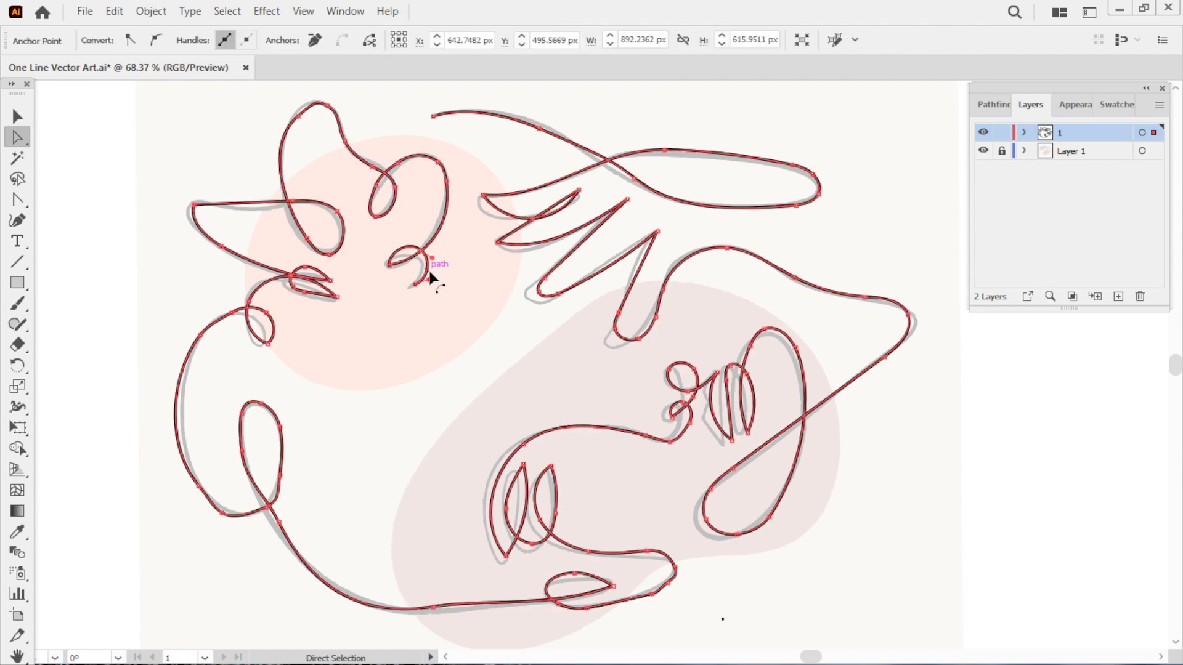
pyautogui.moveTo(422, 259); pyautogui.dragTo(420, 265)
pyautogui.click(449, 285)
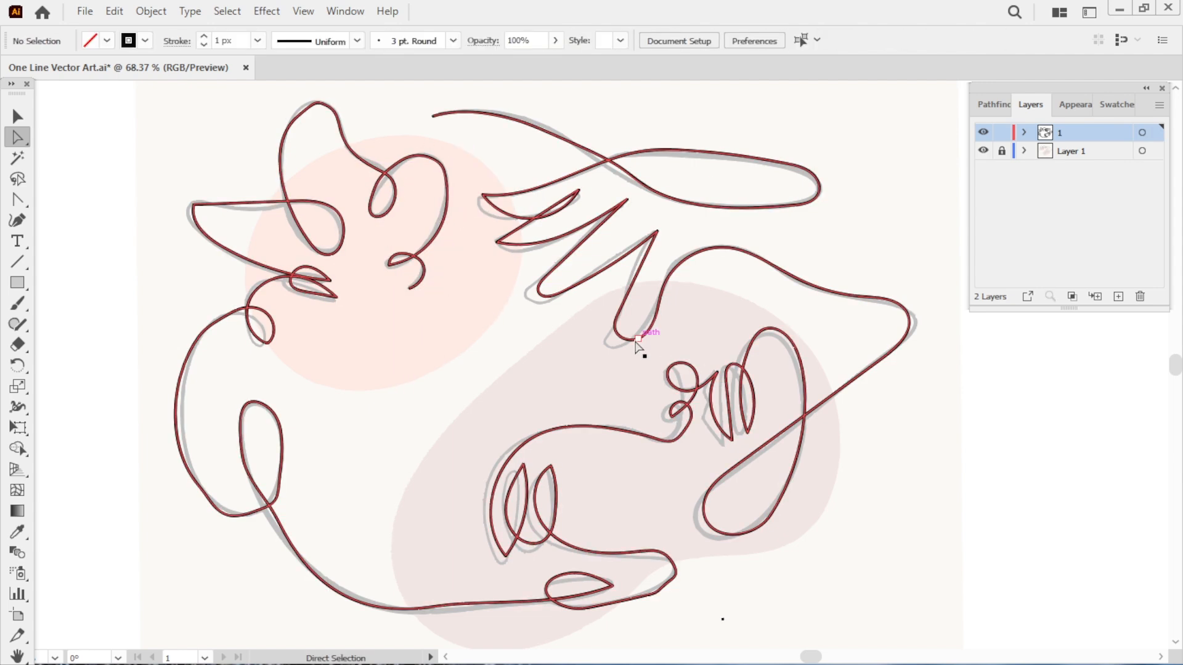
# - Reshape the rounded tip of the lowest finger and pull the outer hair curve inward onto the sketch
pyautogui.moveTo(630, 343)
pyautogui.mouseDown()
pyautogui.moveTo(605, 338)
pyautogui.moveTo(628, 348)
pyautogui.moveTo(653, 316)
pyautogui.mouseUp()
pyautogui.click(959, 492)
pyautogui.moveTo(175, 414); pyautogui.dragTo(181, 412)
pyautogui.click(410, 478)
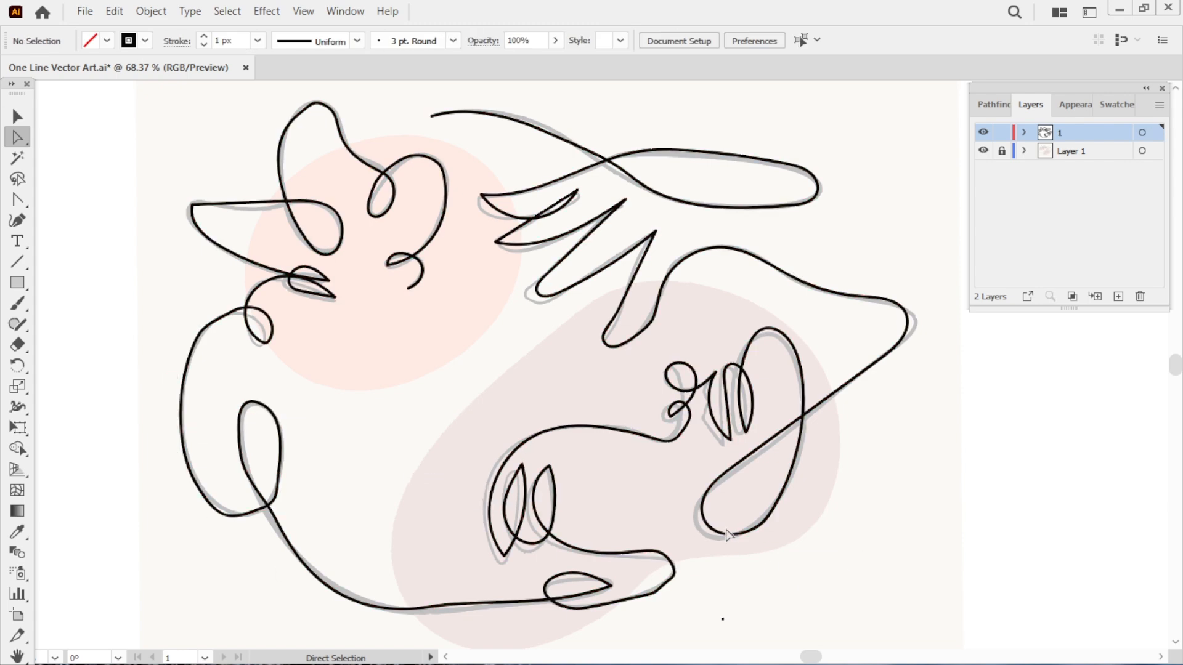
# - Pull the rounded end of the jaw loop outward onto the sketch and adjust the curve above the eye
pyautogui.moveTo(728, 535); pyautogui.dragTo(699, 522)
pyautogui.click(870, 459)
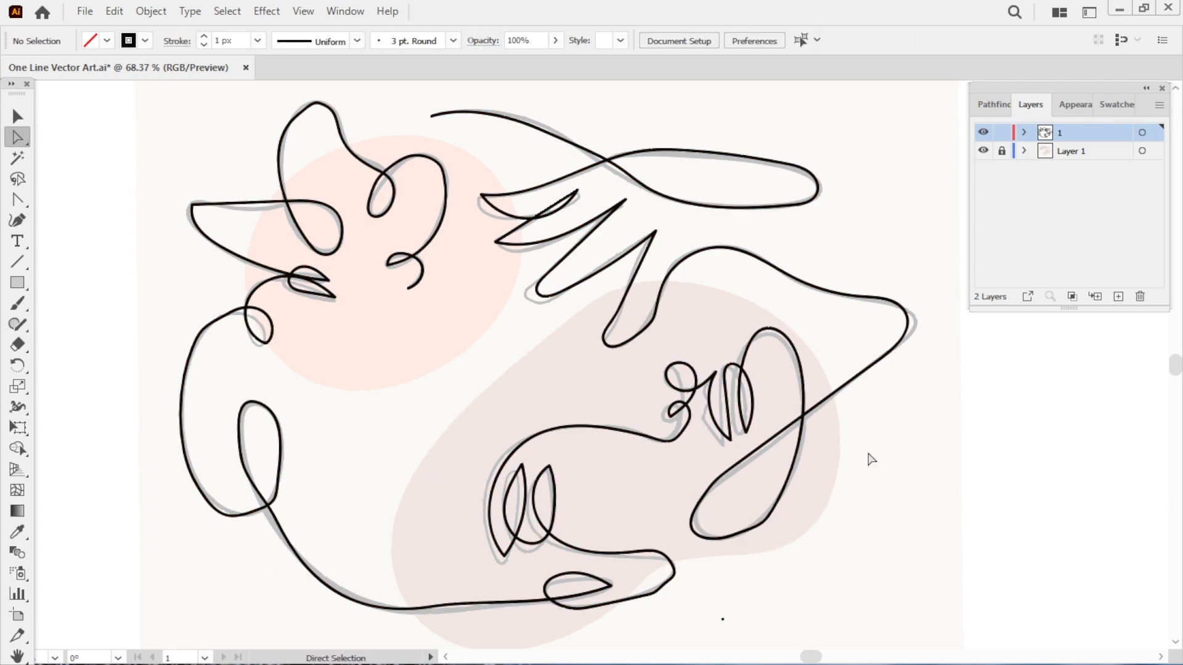
pyautogui.moveTo(502, 475); pyautogui.dragTo(495, 473)
pyautogui.click(740, 542)
pyautogui.click(1001, 150)
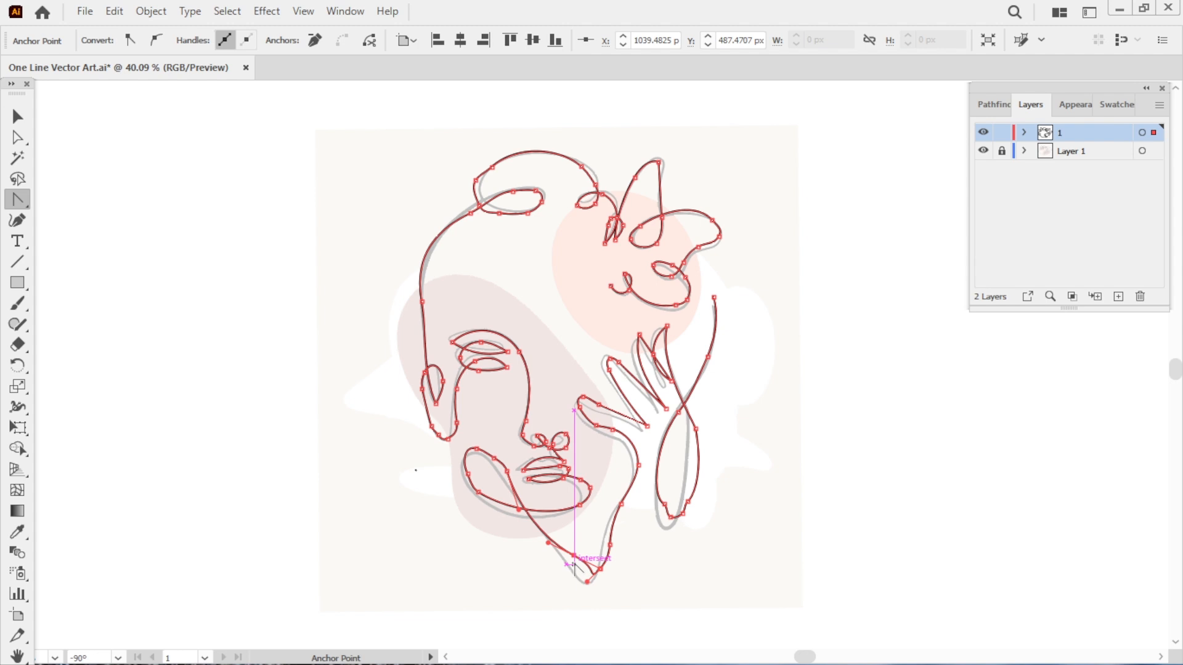
pyautogui.moveTo(575, 564); pyautogui.dragTo(556, 546)
pyautogui.hotkey('ctrl', 'z')
pyautogui.hotkey('ctrl', 'z')
pyautogui.hotkey('ctrl', 'z')
pyautogui.hotkey('ctrl', 'z')
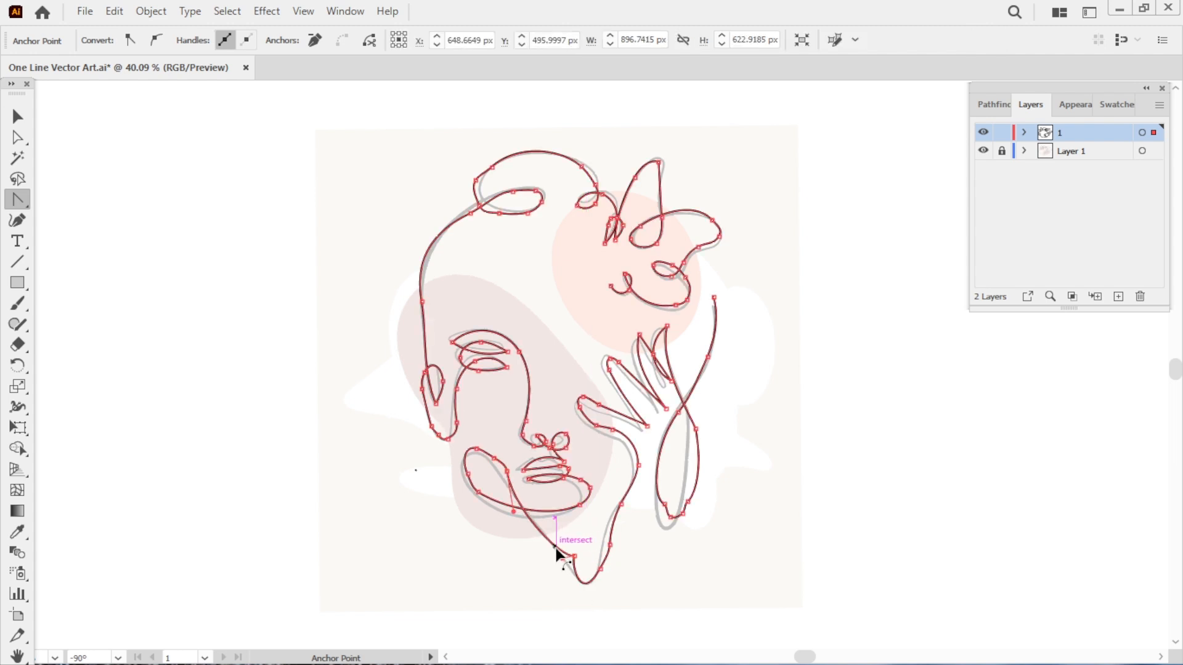
# - Bend the lower edge and inner side of the jaw loop onto the sketch with the Anchor Point tool, and deselect the path
pyautogui.moveTo(497, 503); pyautogui.dragTo(495, 511)
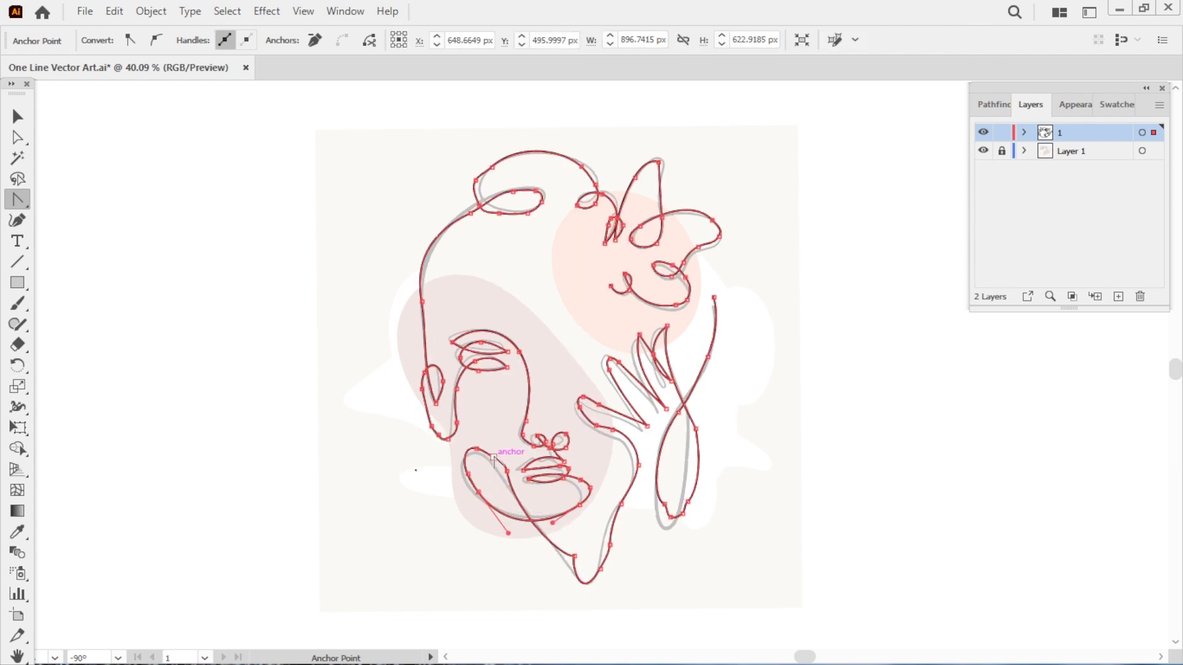
pyautogui.moveTo(494, 457); pyautogui.dragTo(519, 491)
pyautogui.press('v')
pyautogui.click(822, 525)
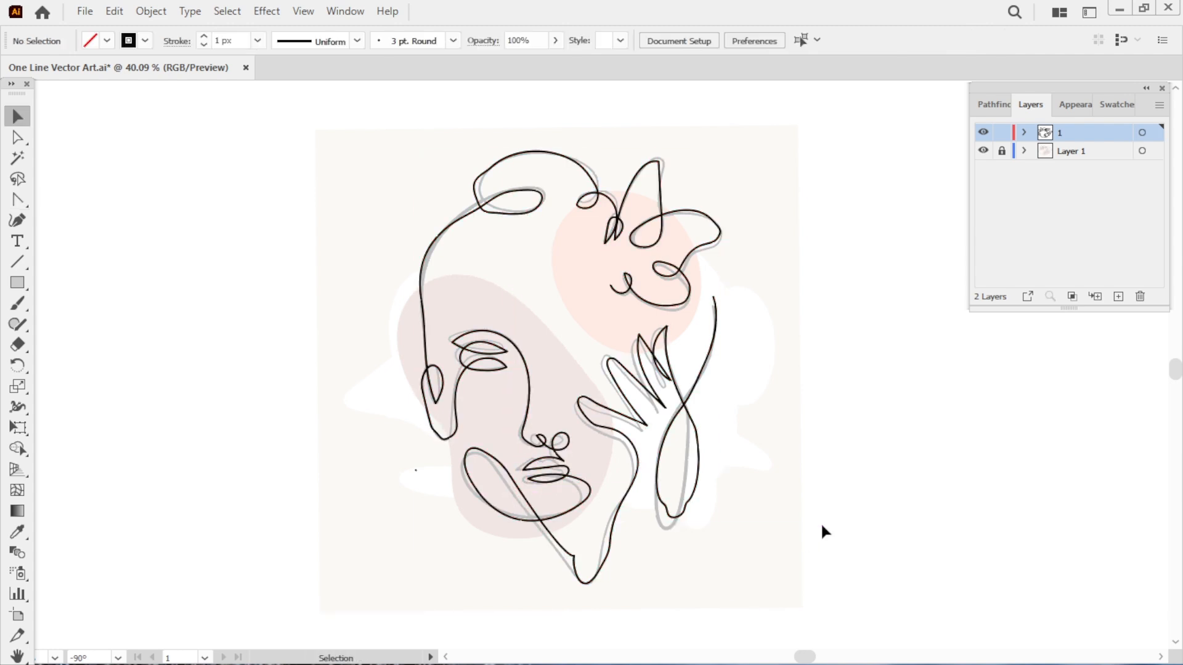
# - Trace a closed outline around the peach circle with the Paintbrush
pyautogui.press('b')
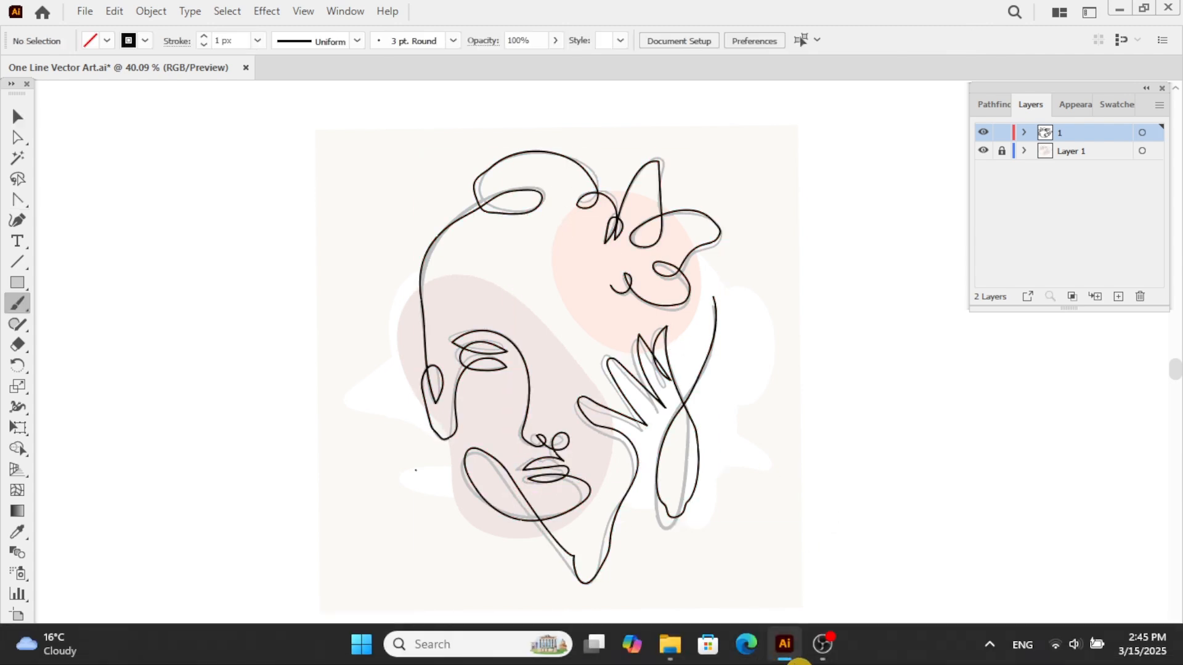
pyautogui.moveTo(566, 215); pyautogui.dragTo(553, 245)
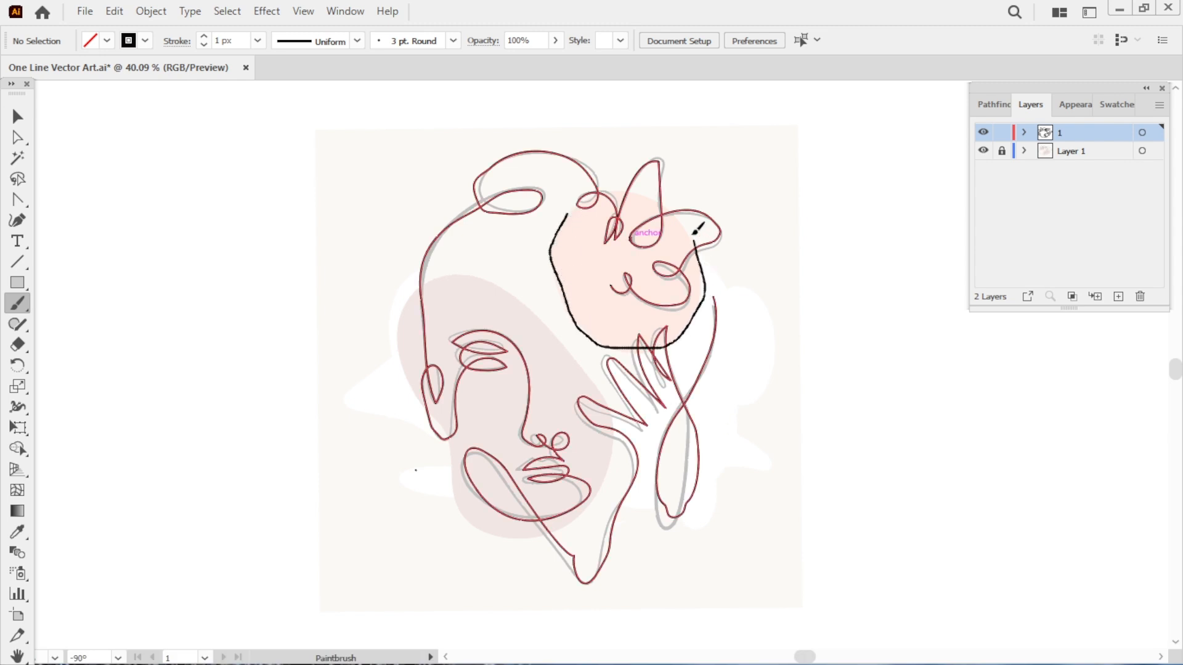
pyautogui.moveTo(567, 214); pyautogui.dragTo(573, 218)
pyautogui.press('v')
pyautogui.press('a')
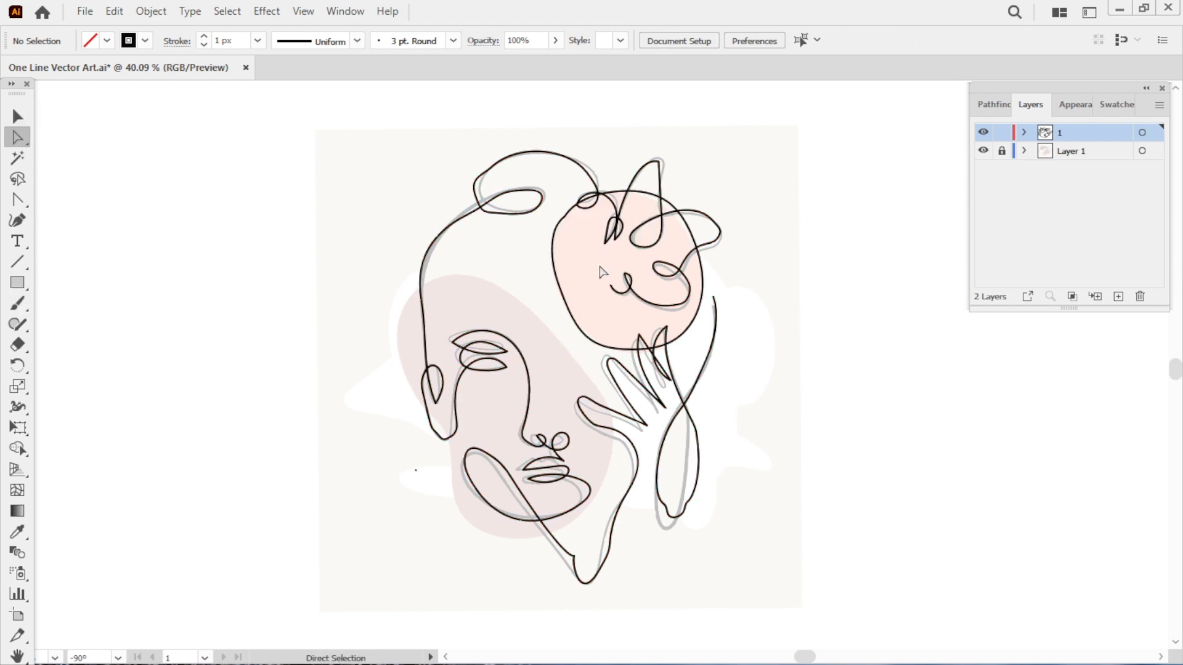
# - Trace a closed outline around the mauve shape behind the face with the Paintbrush, and check its starting anchor
pyautogui.press('b')
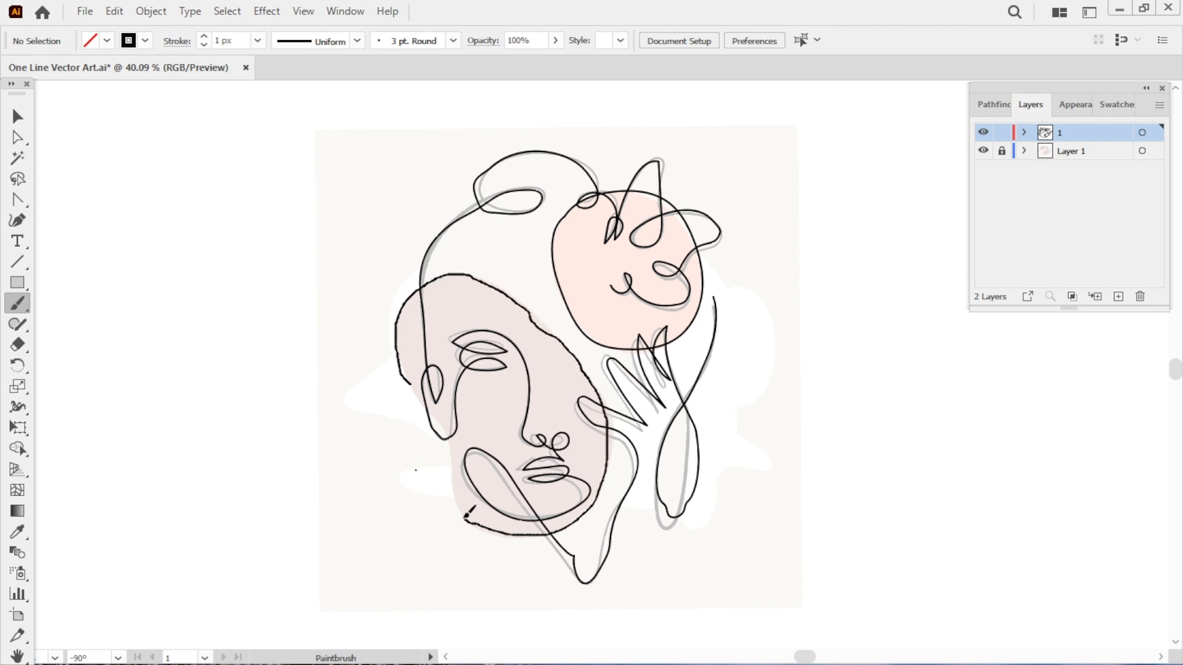
pyautogui.moveTo(413, 389); pyautogui.dragTo(411, 388)
pyautogui.press('v')
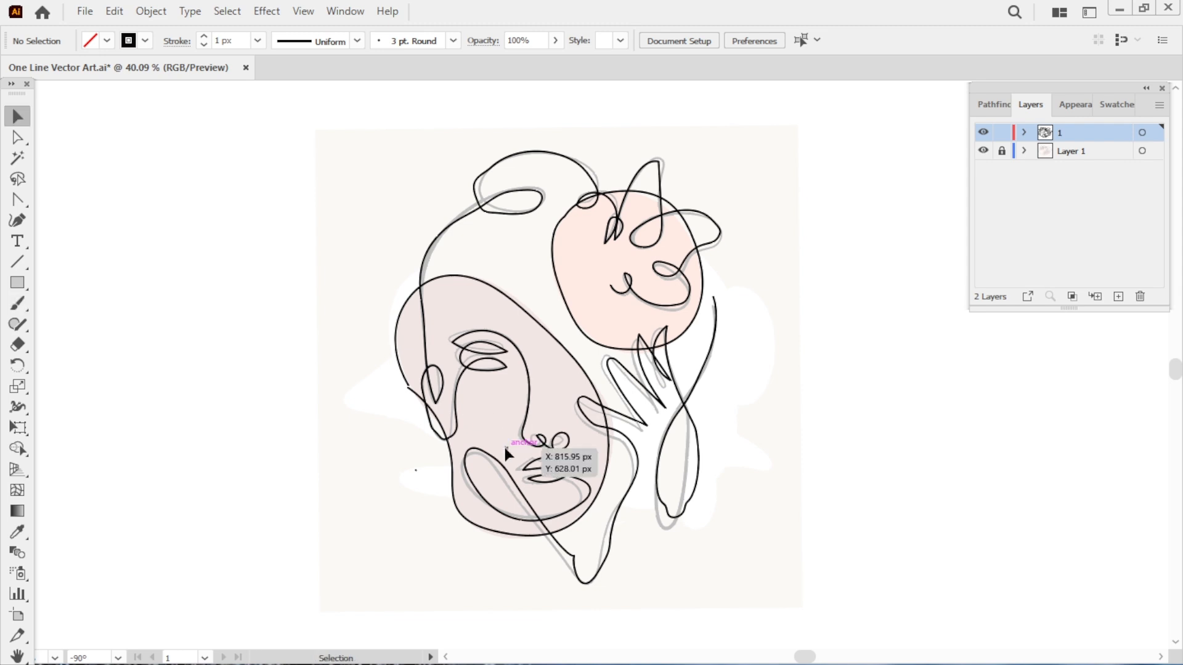
pyautogui.click(408, 389)
pyautogui.click(380, 417)
pyautogui.press('a')
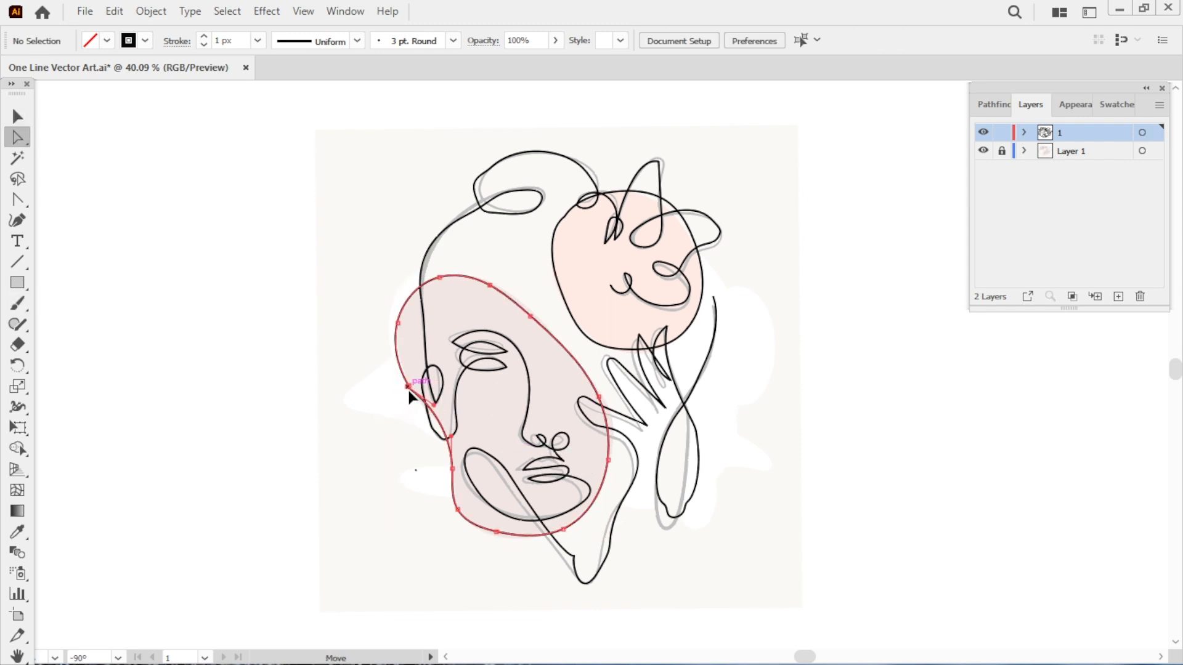
pyautogui.click(406, 385)
pyautogui.click(395, 474)
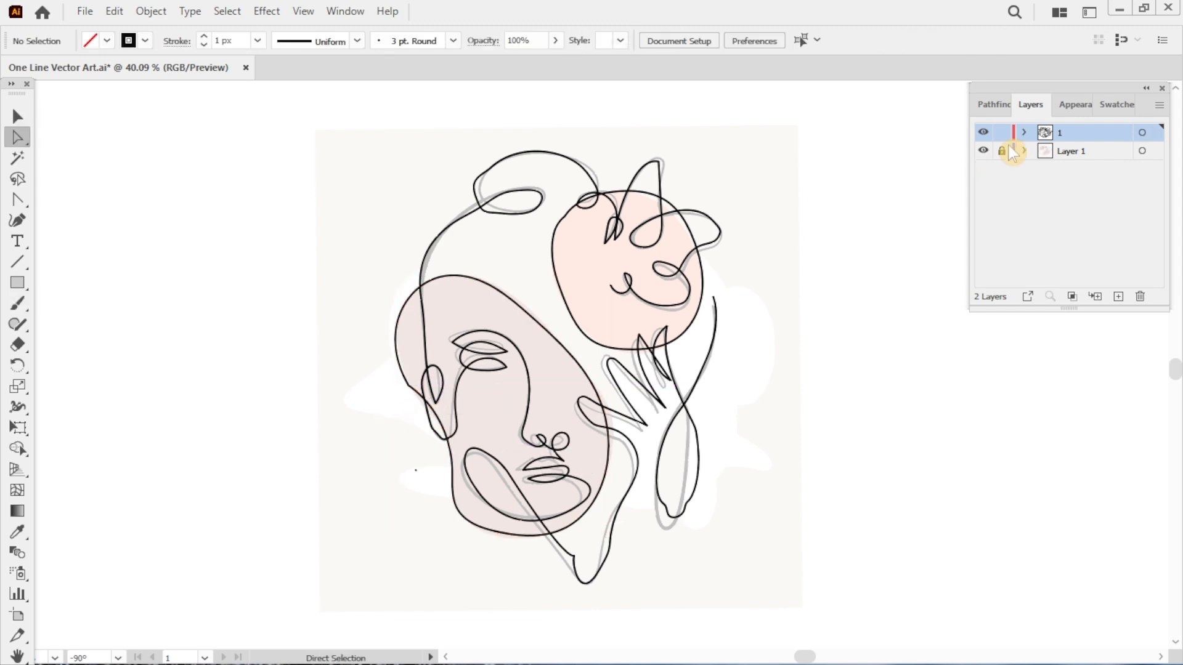
# - Hide the reference sketch on Layer 1 and zoom in on the traced line art
pyautogui.click(983, 150)
pyautogui.hotkey('ctrl', 'space')
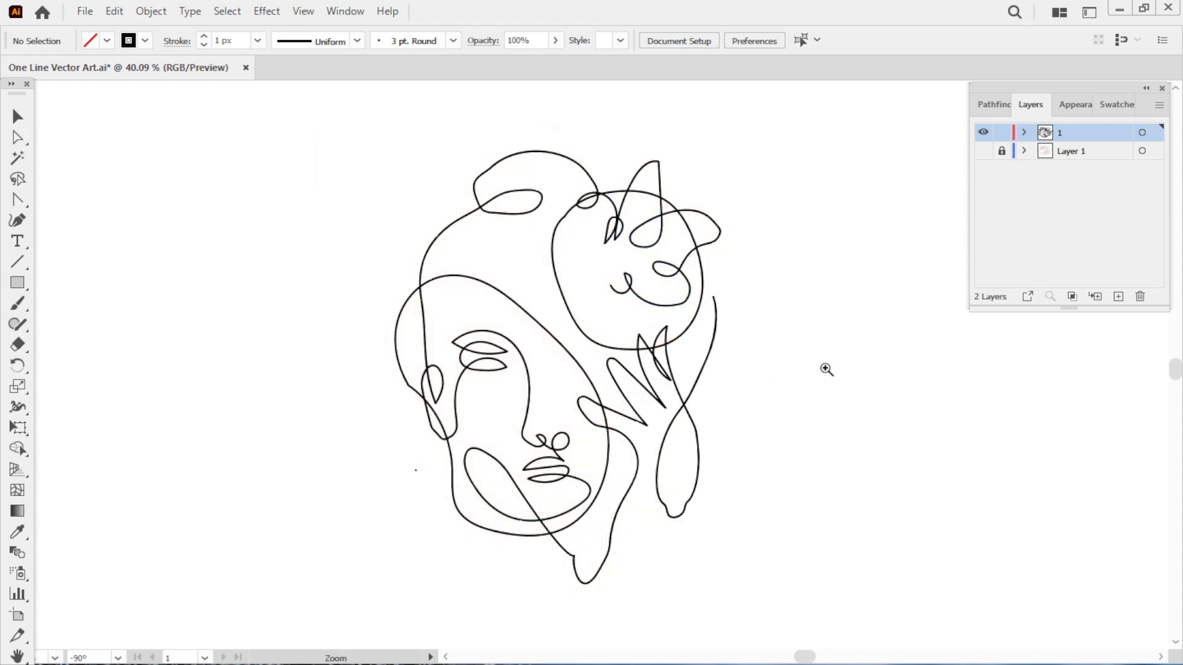
pyautogui.moveTo(826, 370); pyautogui.dragTo(958, 431)
pyautogui.press('space')
pyautogui.moveTo(897, 285); pyautogui.dragTo(880, 626)
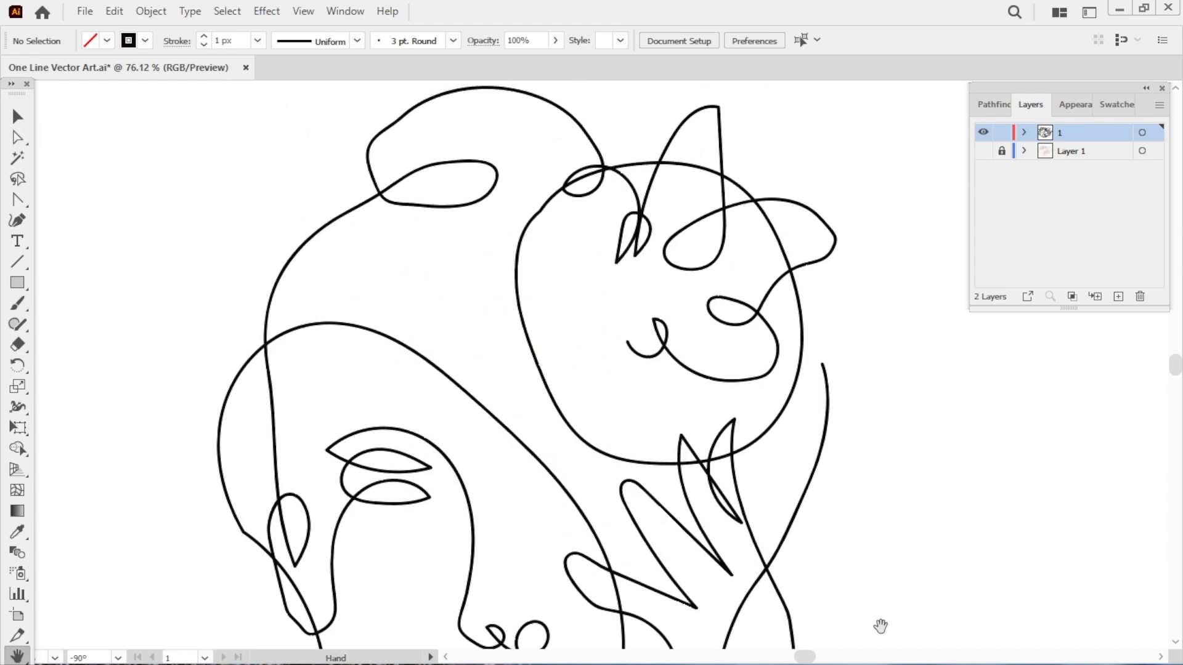
# - Smooth the outline of the circle with the Smooth tool, mainly along its left side, and deselect it
pyautogui.moveTo(957, 569); pyautogui.dragTo(938, 577)
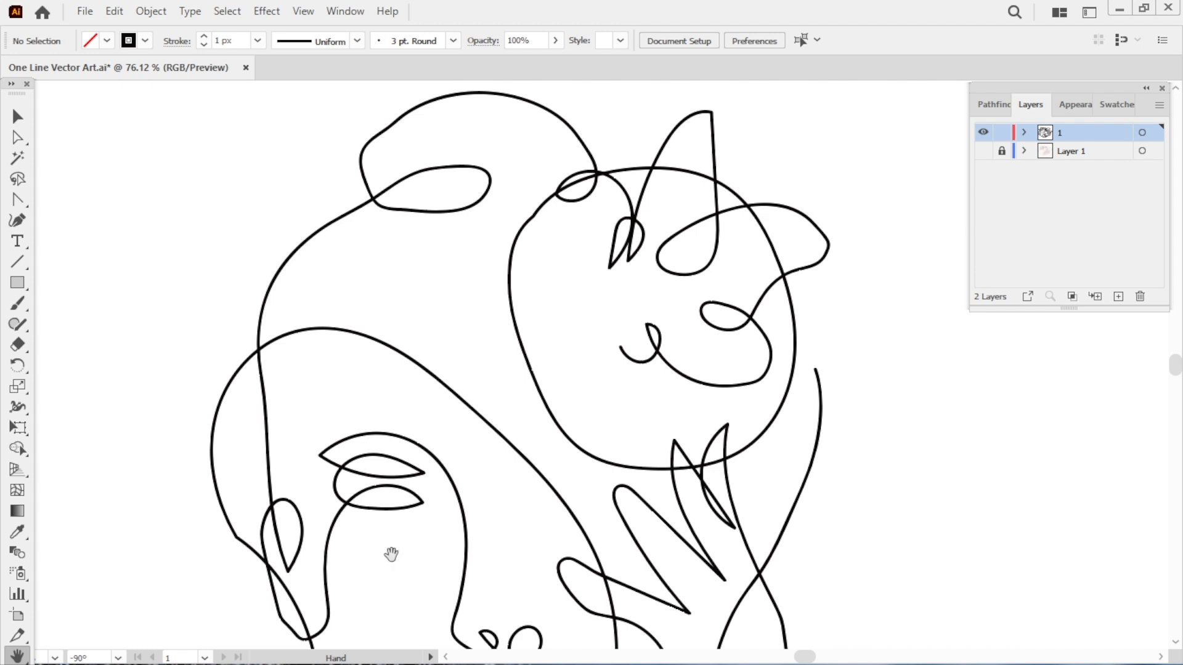
pyautogui.moveTo(17, 324); pyautogui.dragTo(80, 362)
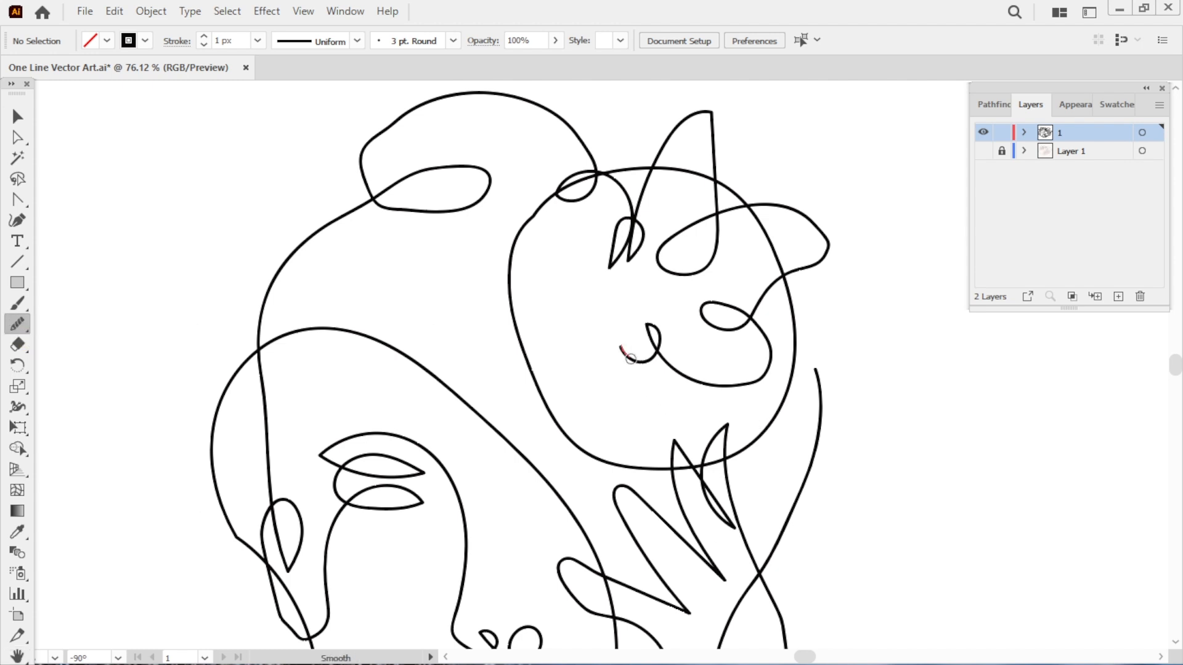
pyautogui.press('v')
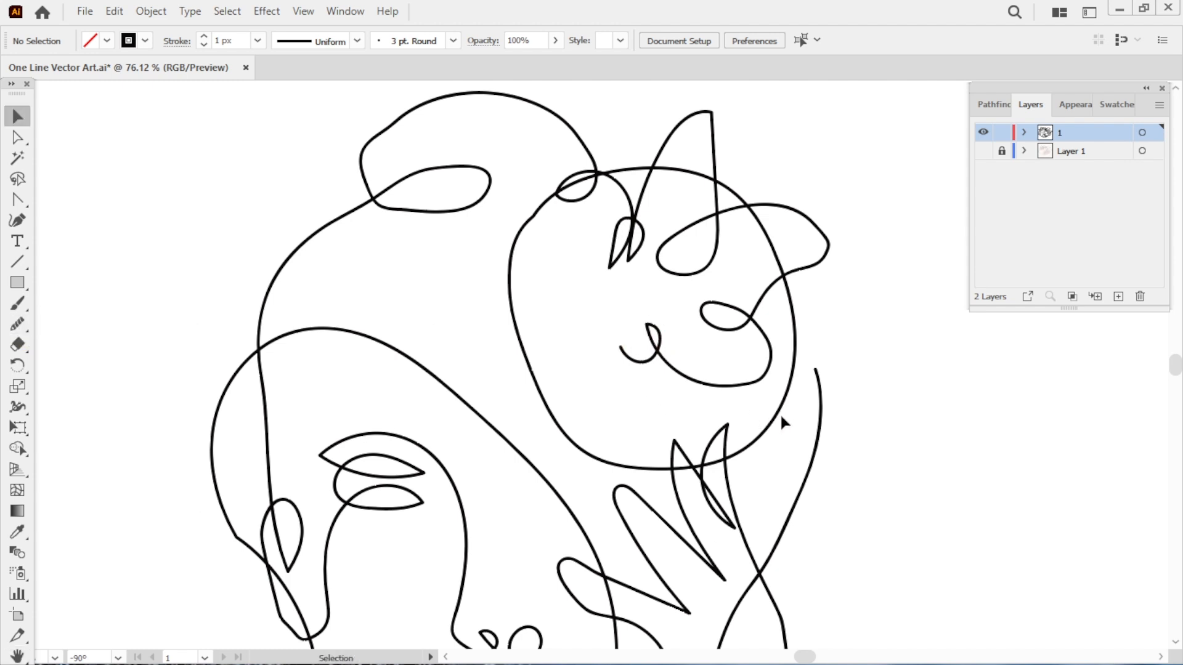
pyautogui.press('a')
pyautogui.click(771, 426)
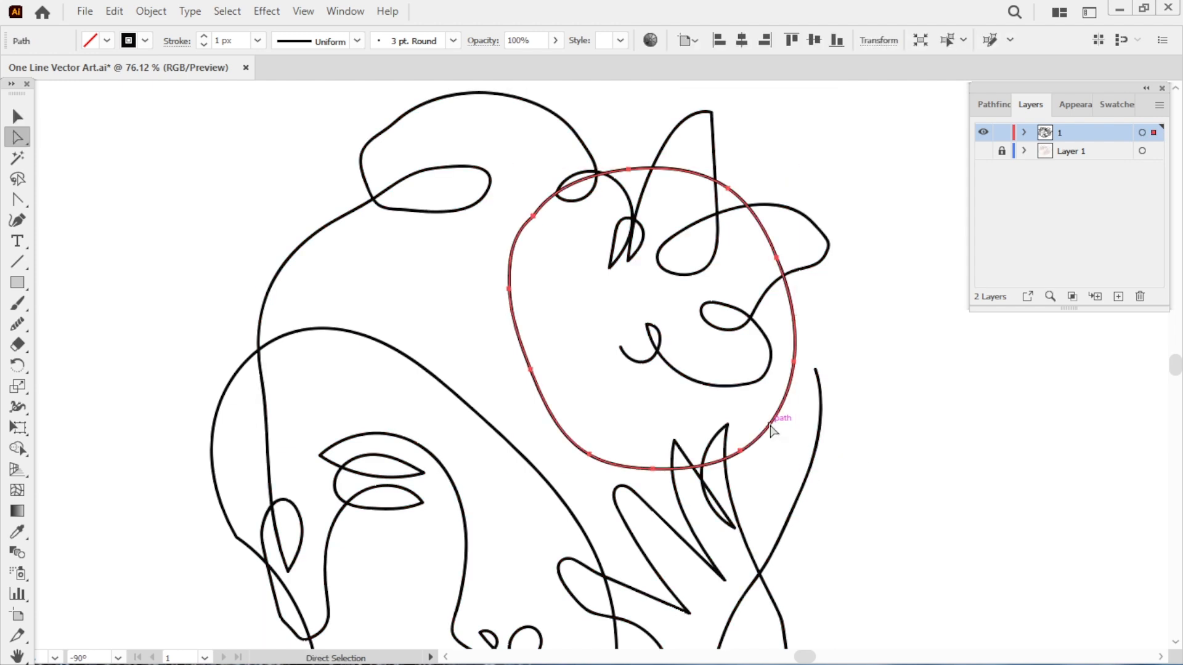
pyautogui.click(17, 324)
pyautogui.moveTo(549, 199); pyautogui.dragTo(509, 257)
pyautogui.moveTo(530, 352); pyautogui.dragTo(531, 351)
pyautogui.moveTo(539, 216); pyautogui.dragTo(510, 305)
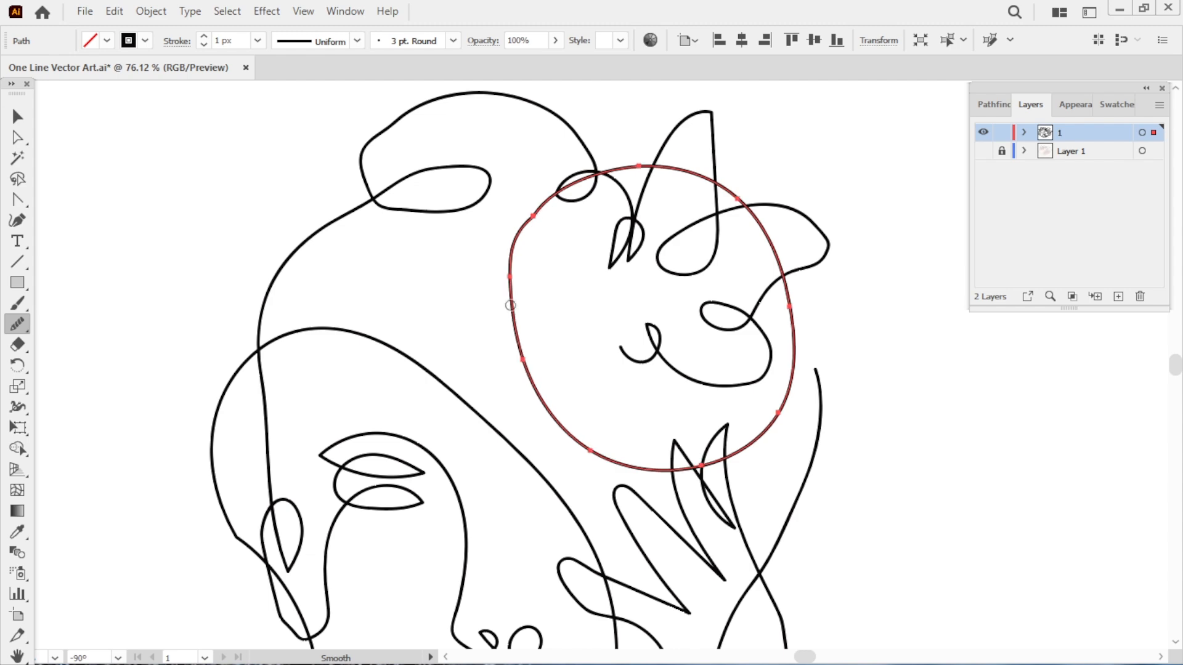
pyautogui.moveTo(564, 424)
pyautogui.mouseDown()
pyautogui.moveTo(616, 465)
pyautogui.moveTo(776, 416)
pyautogui.moveTo(794, 330)
pyautogui.moveTo(767, 242)
pyautogui.moveTo(707, 178)
pyautogui.moveTo(662, 166)
pyautogui.moveTo(574, 175)
pyautogui.mouseUp()
pyautogui.moveTo(541, 214); pyautogui.dragTo(514, 389)
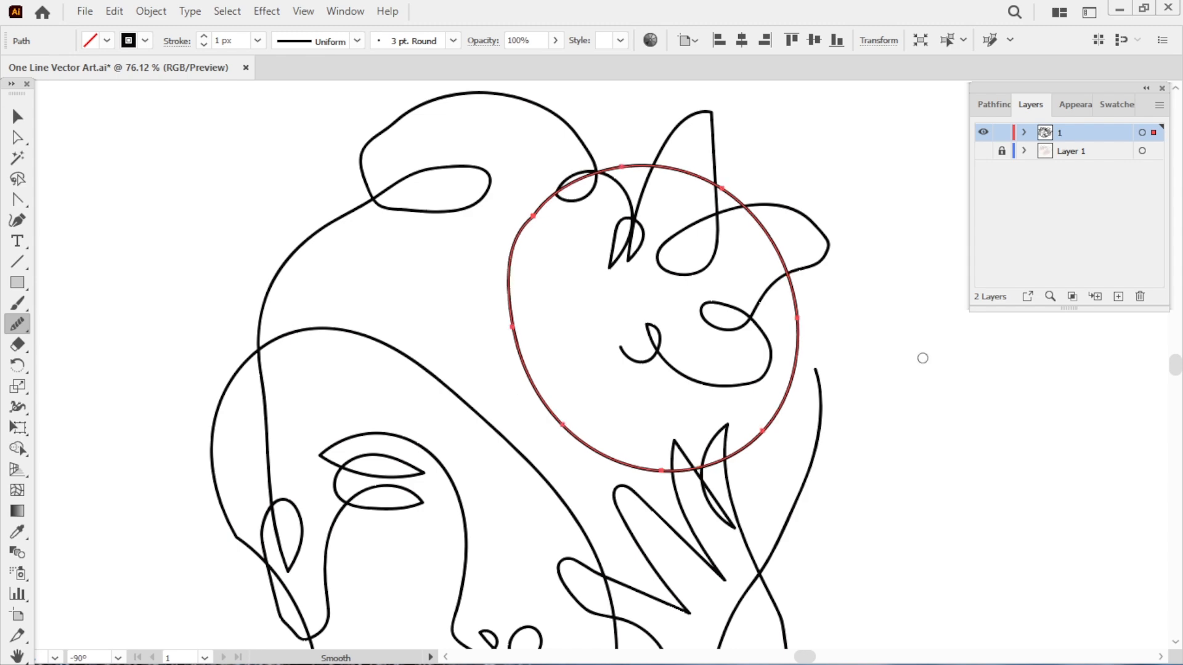
pyautogui.press('v')
pyautogui.click(875, 429)
# - Show the reference sketch on Layer 1 and bring the face and hand into view
pyautogui.press('space')
pyautogui.moveTo(934, 531); pyautogui.dragTo(936, 391)
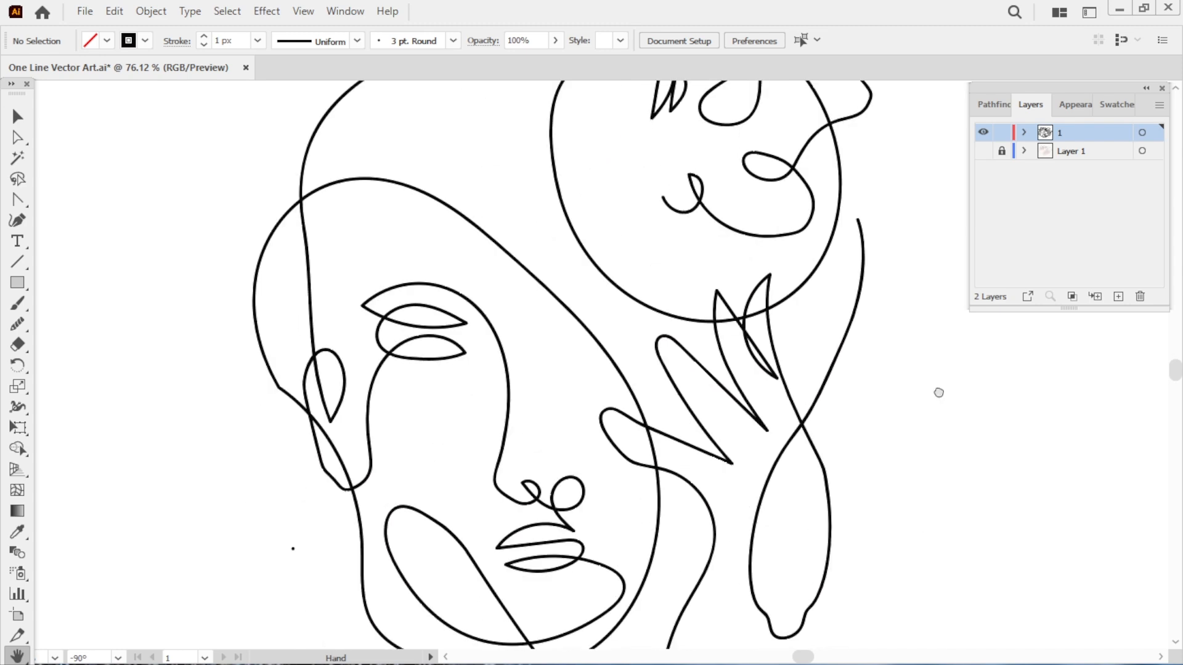
pyautogui.click(983, 151)
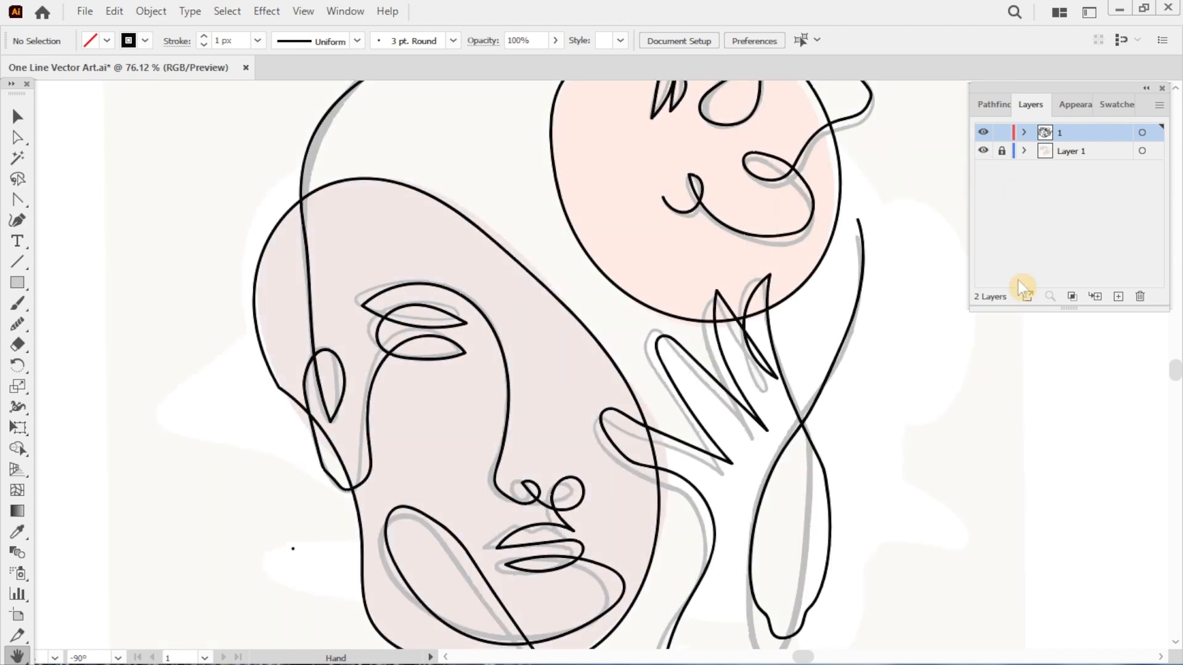
pyautogui.press('v')
pyautogui.click(631, 392)
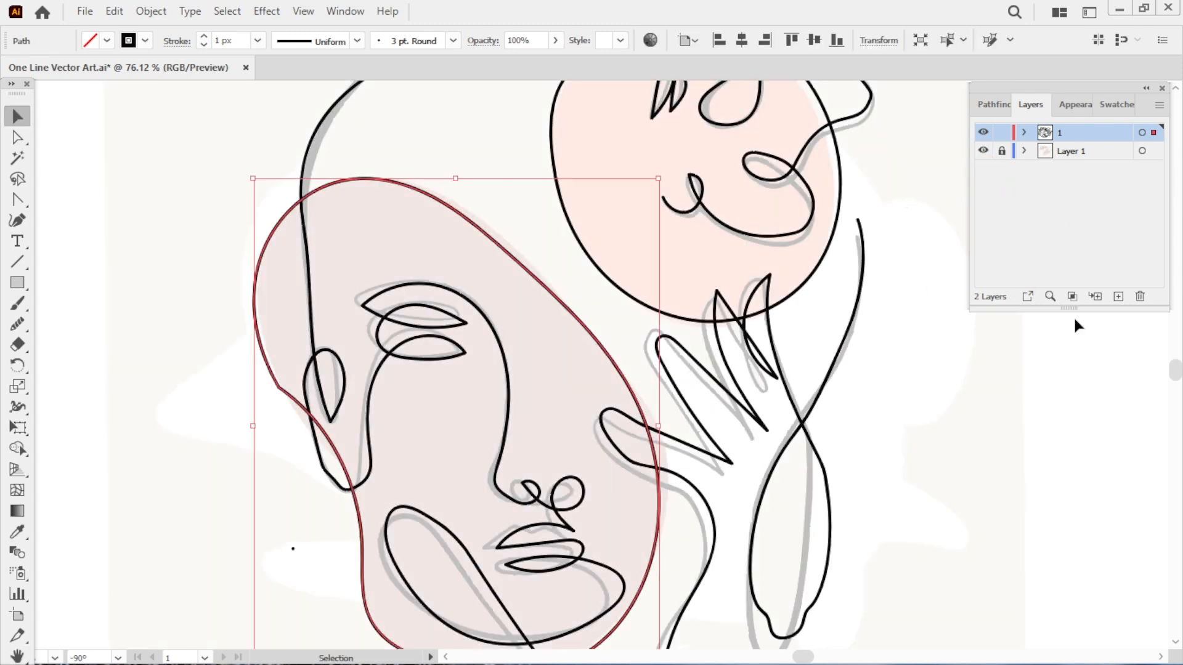
pyautogui.click(1001, 151)
pyautogui.click(609, 353)
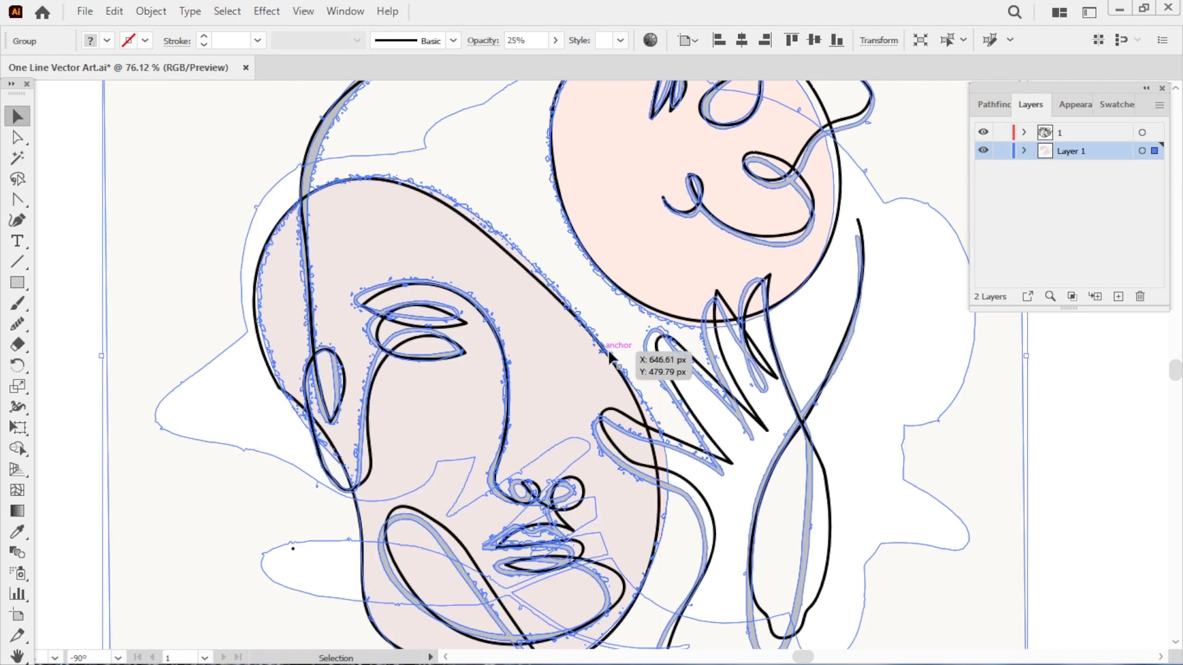
pyautogui.click(1076, 497)
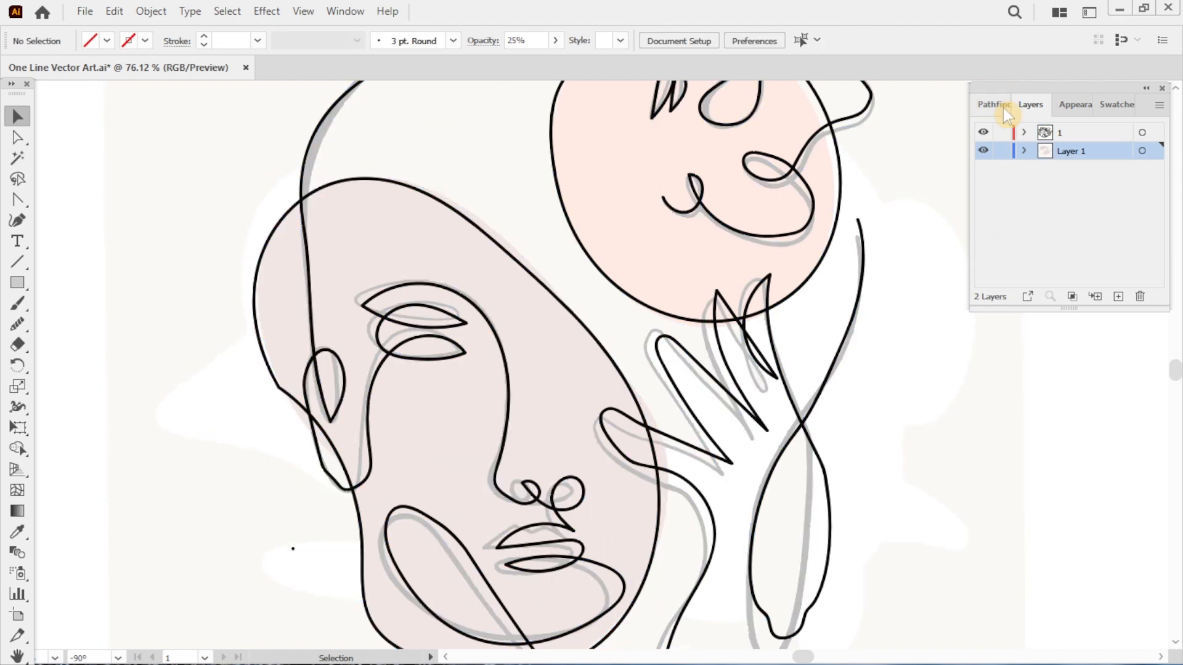
# - Smooth the outline of the mauve shape behind the face with the Smooth tool, and deselect it
pyautogui.click(600, 350)
pyautogui.press('a')
pyautogui.scroll(-2, 600, 351)
pyautogui.click(16, 326)
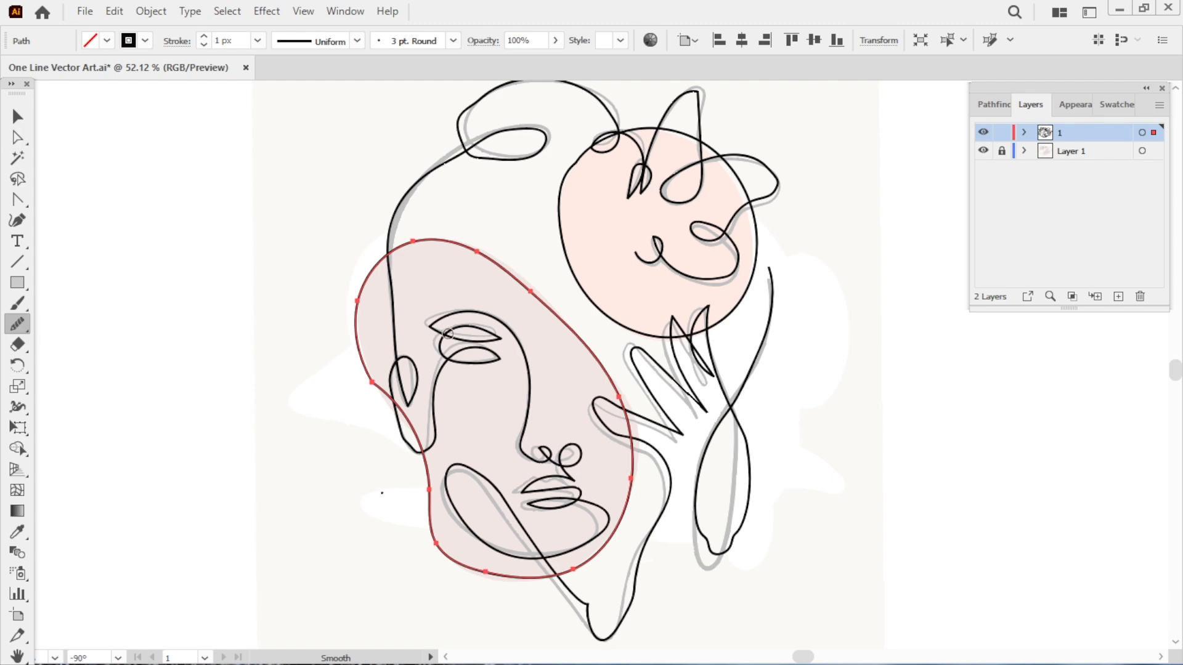
pyautogui.moveTo(370, 381)
pyautogui.mouseDown()
pyautogui.moveTo(354, 304)
pyautogui.moveTo(380, 258)
pyautogui.moveTo(444, 244)
pyautogui.moveTo(512, 277)
pyautogui.moveTo(591, 349)
pyautogui.mouseUp()
pyautogui.moveTo(632, 462)
pyautogui.mouseDown()
pyautogui.moveTo(625, 555)
pyautogui.moveTo(615, 530)
pyautogui.moveTo(574, 565)
pyautogui.moveTo(528, 577)
pyautogui.moveTo(446, 554)
pyautogui.moveTo(429, 470)
pyautogui.mouseUp()
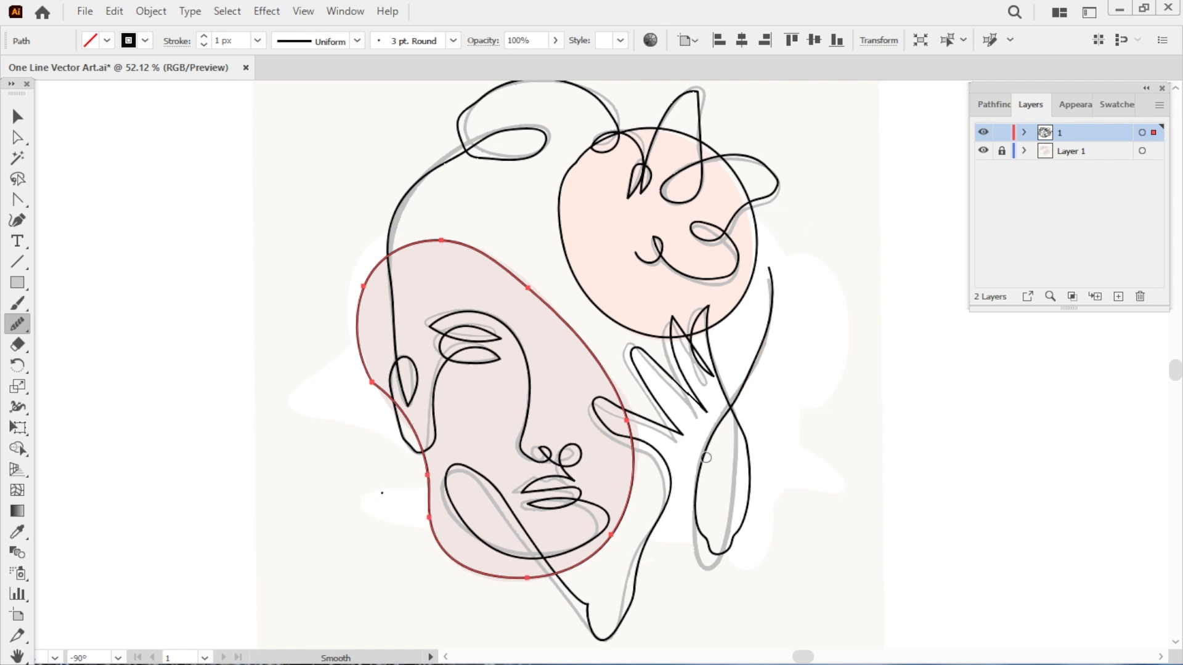
pyautogui.press('a')
pyautogui.moveTo(581, 356); pyautogui.dragTo(719, 563)
pyautogui.hotkey('ctrl', 'shift', 'a')
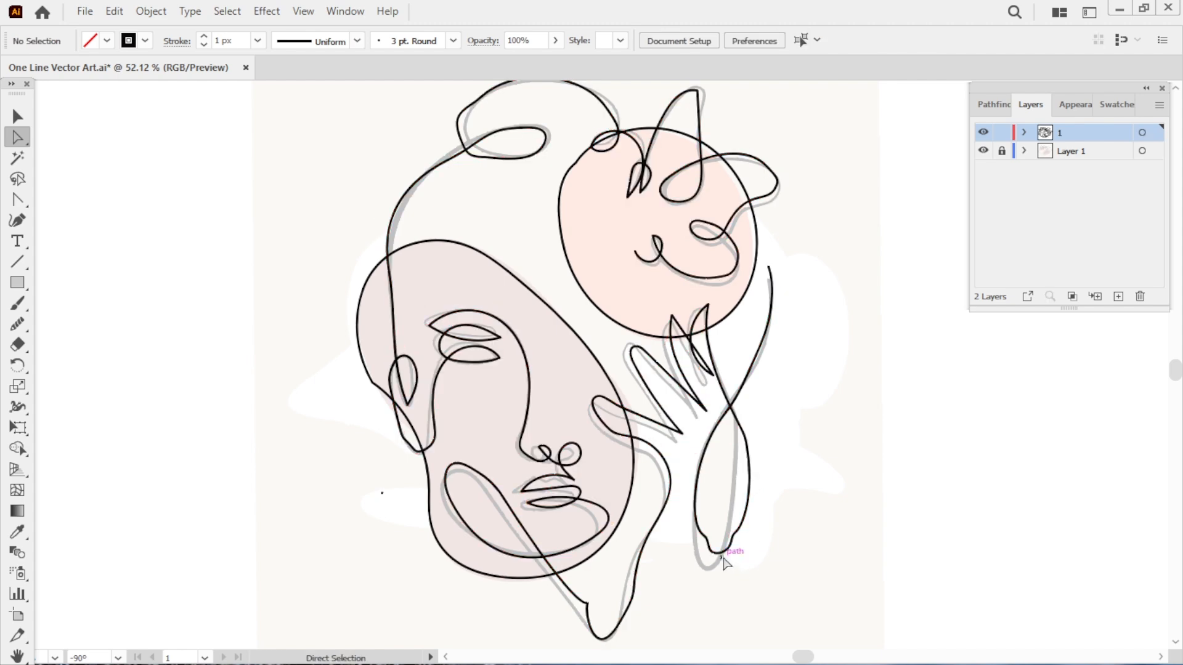
# - Bend the outer side of the long loop below the hand onto the sketch with the Anchor Point tool, and deselect
pyautogui.click(724, 561)
pyautogui.hotkey('shift', 'c')
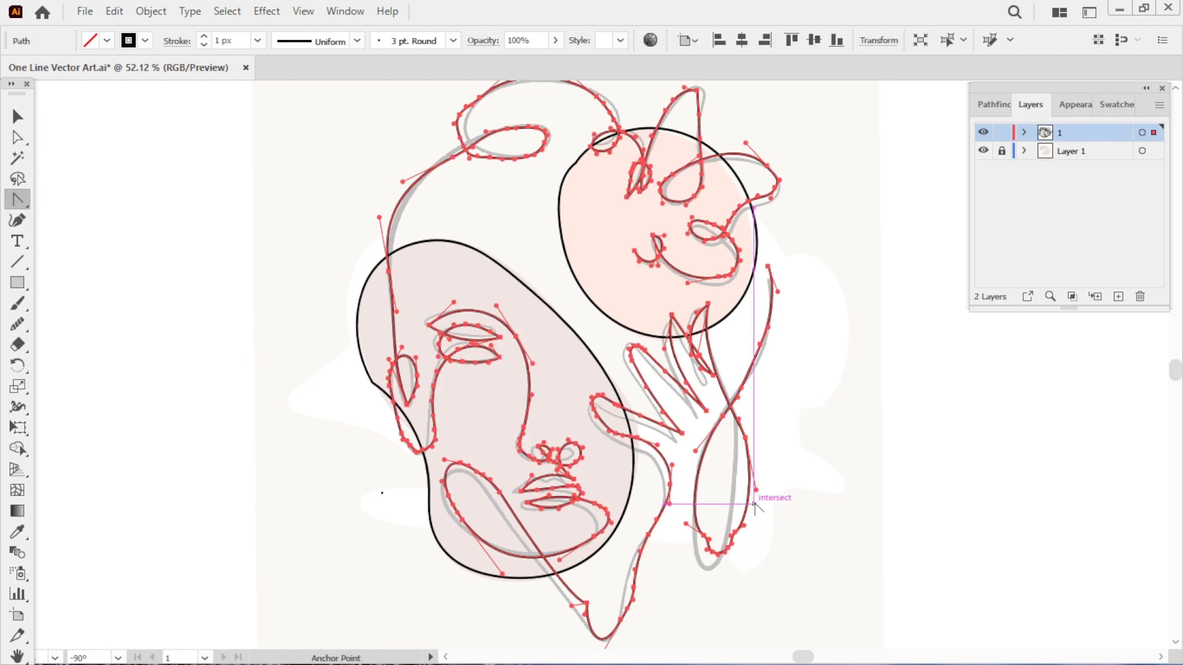
pyautogui.moveTo(753, 506); pyautogui.dragTo(732, 495)
pyautogui.hotkey('ctrl', 'shift', 'a')
# - Hide the reference sketch on Layer 1, smooth the line art's hair loops and the tip of the loop below the hand, and deselect
pyautogui.click(1001, 152)
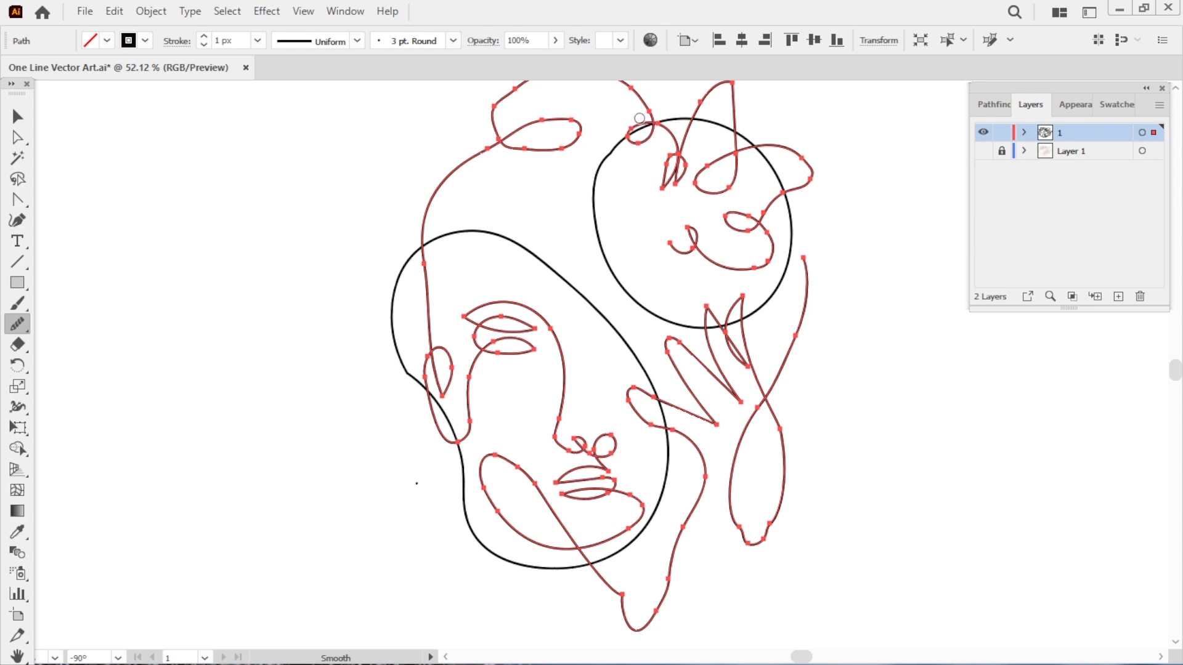
pyautogui.moveTo(639, 118); pyautogui.dragTo(638, 118)
pyautogui.moveTo(495, 143)
pyautogui.mouseDown()
pyautogui.moveTo(571, 106)
pyautogui.moveTo(525, 148)
pyautogui.mouseUp()
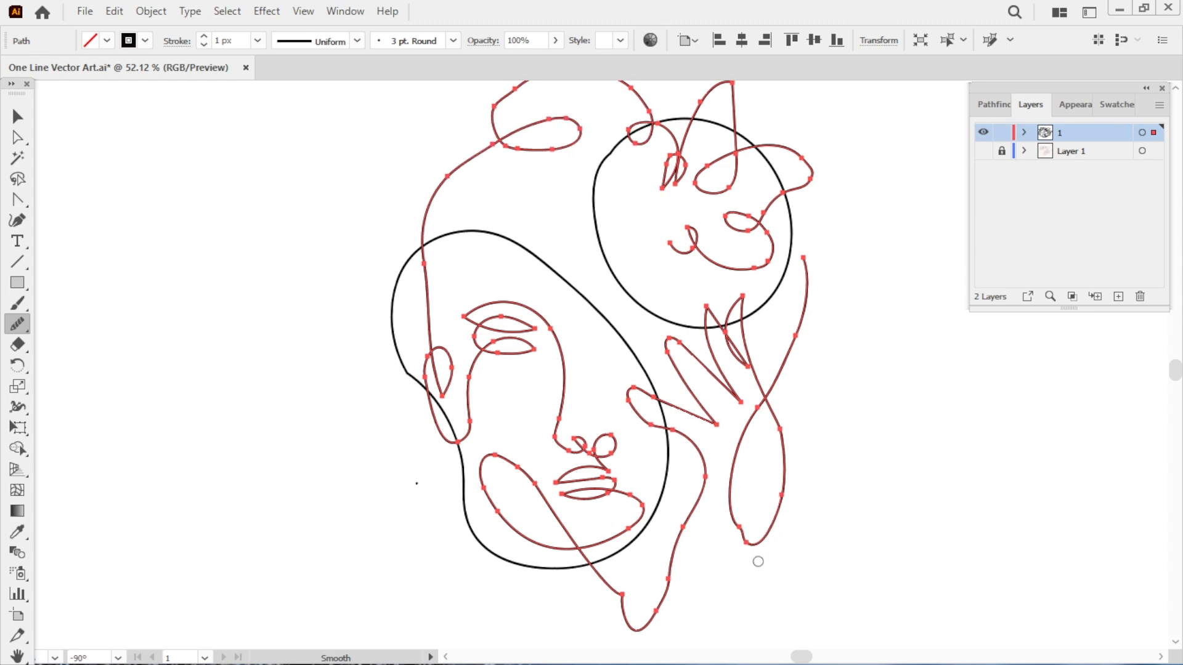
pyautogui.press('v')
pyautogui.click(908, 471)
pyautogui.press('space')
pyautogui.moveTo(908, 473); pyautogui.dragTo(831, 487)
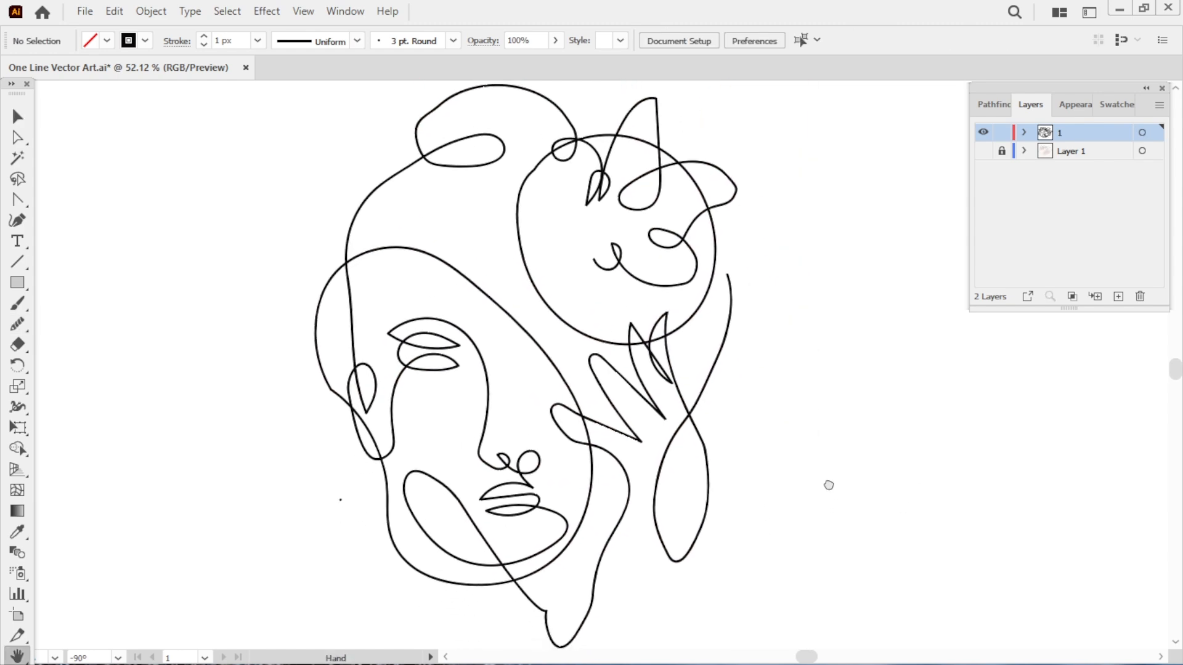
# - Fill the circle with a salmon swatch, remove its stroke, and deselect it
pyautogui.click(1001, 134)
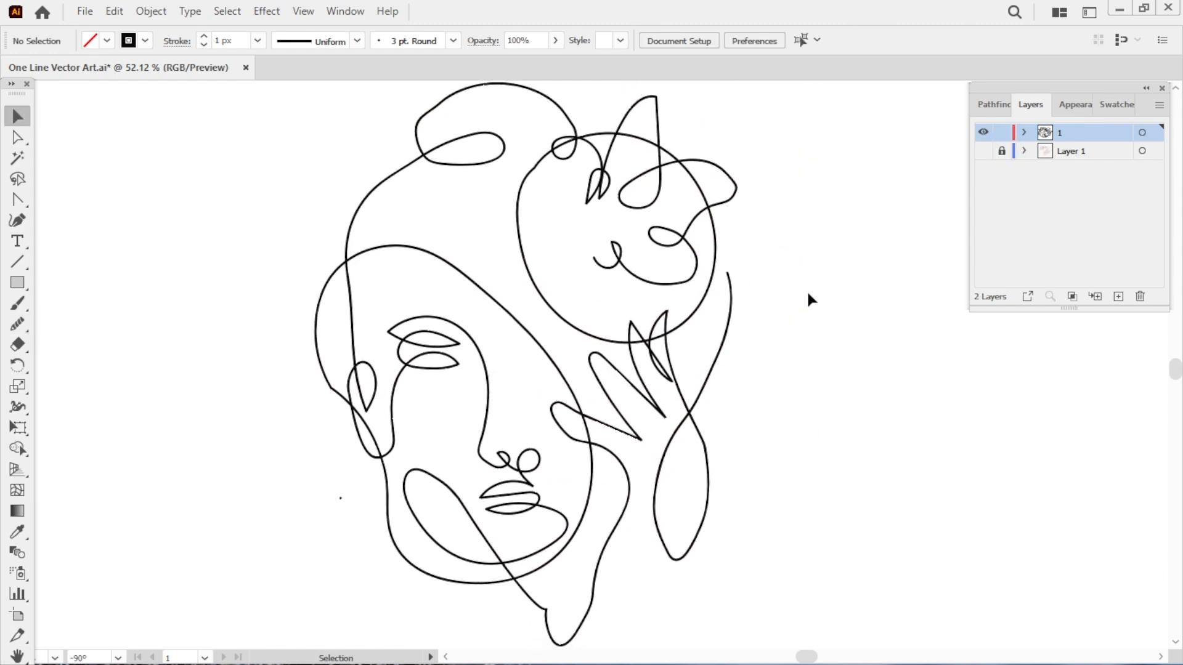
pyautogui.click(699, 306)
pyautogui.click(1108, 105)
pyautogui.click(1125, 237)
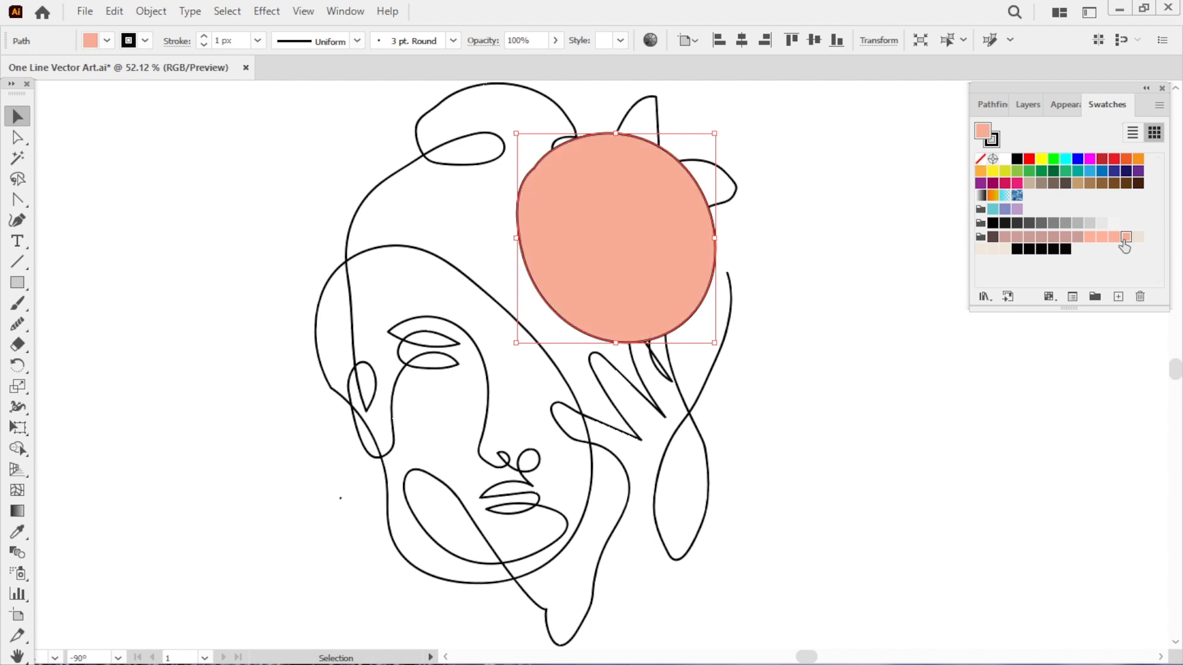
pyautogui.click(145, 41)
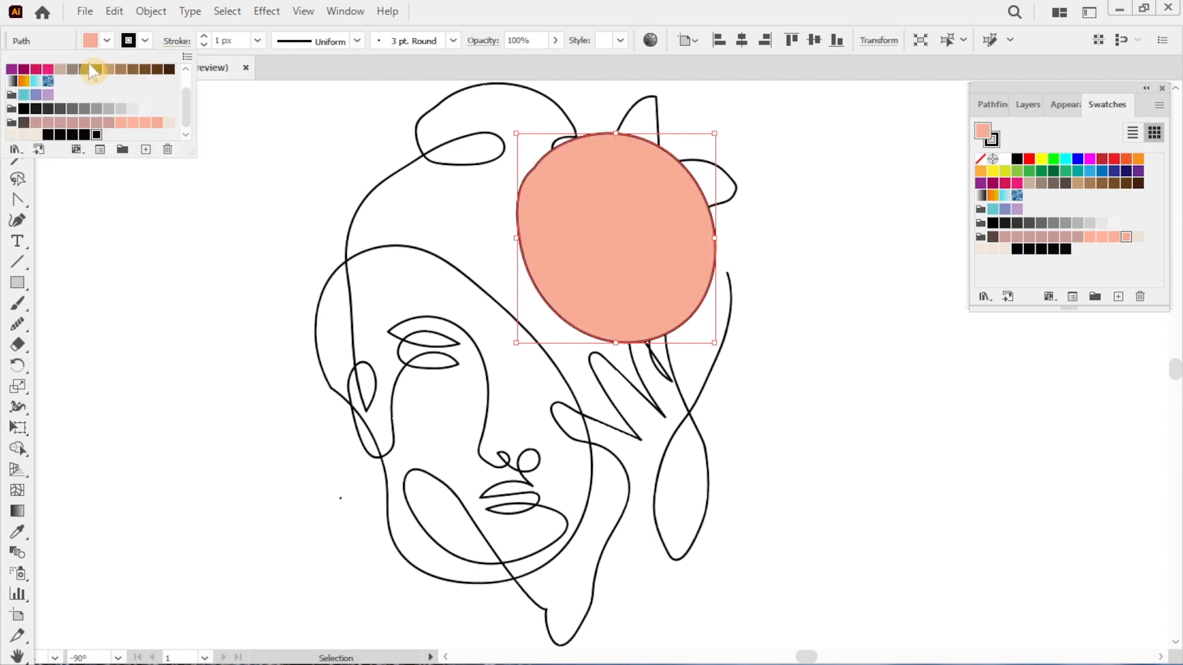
pyautogui.click(184, 72)
pyautogui.click(12, 69)
pyautogui.click(871, 369)
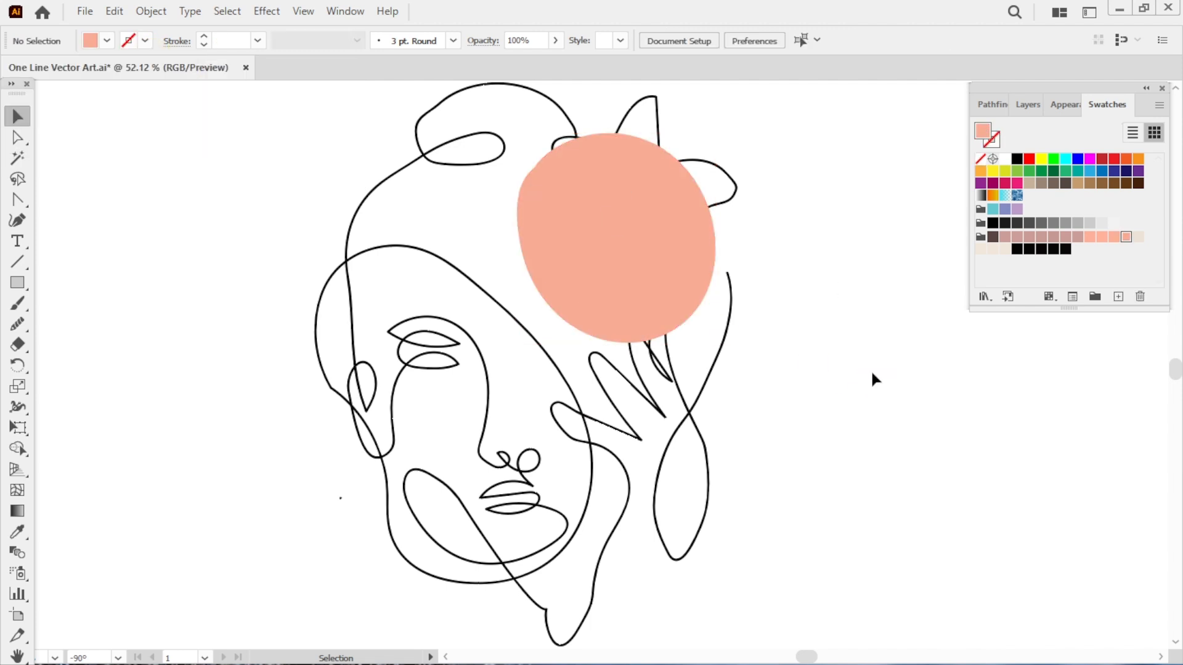
# - Send the salmon circle to the back, behind the line art, and deselect it
pyautogui.click(645, 331)
pyautogui.rightClick(644, 338)
pyautogui.click(881, 624)
pyautogui.click(630, 556)
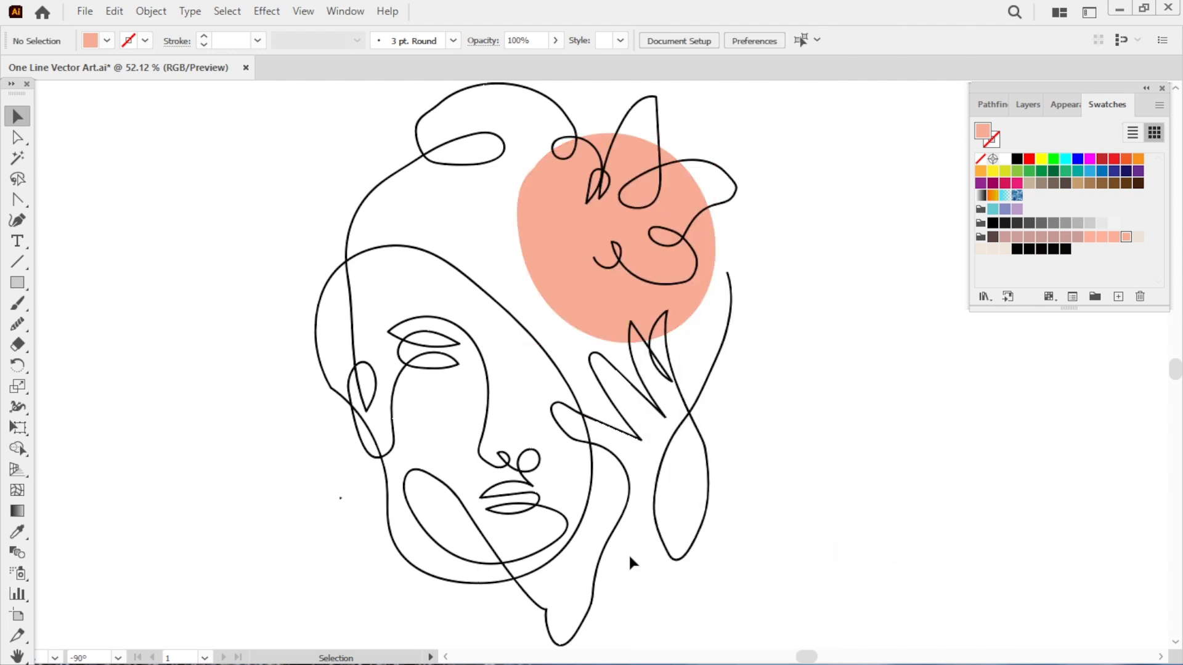
# - Fill the shape behind the face with a dusty rose swatch and remove its stroke
pyautogui.click(333, 281)
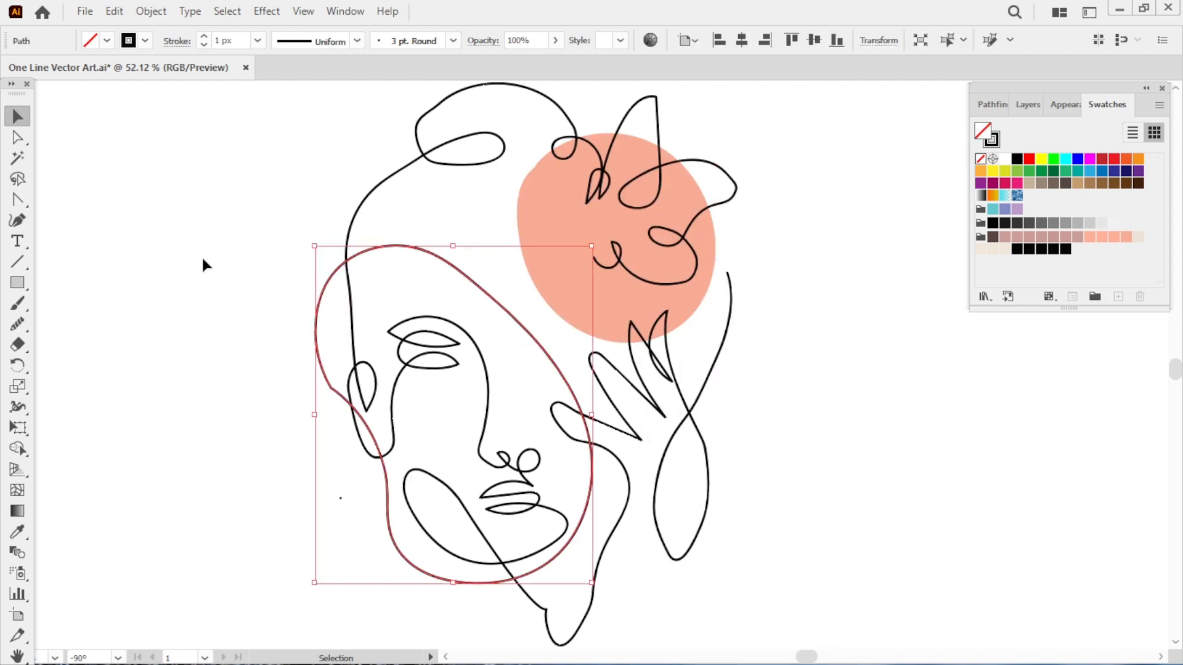
pyautogui.click(17, 531)
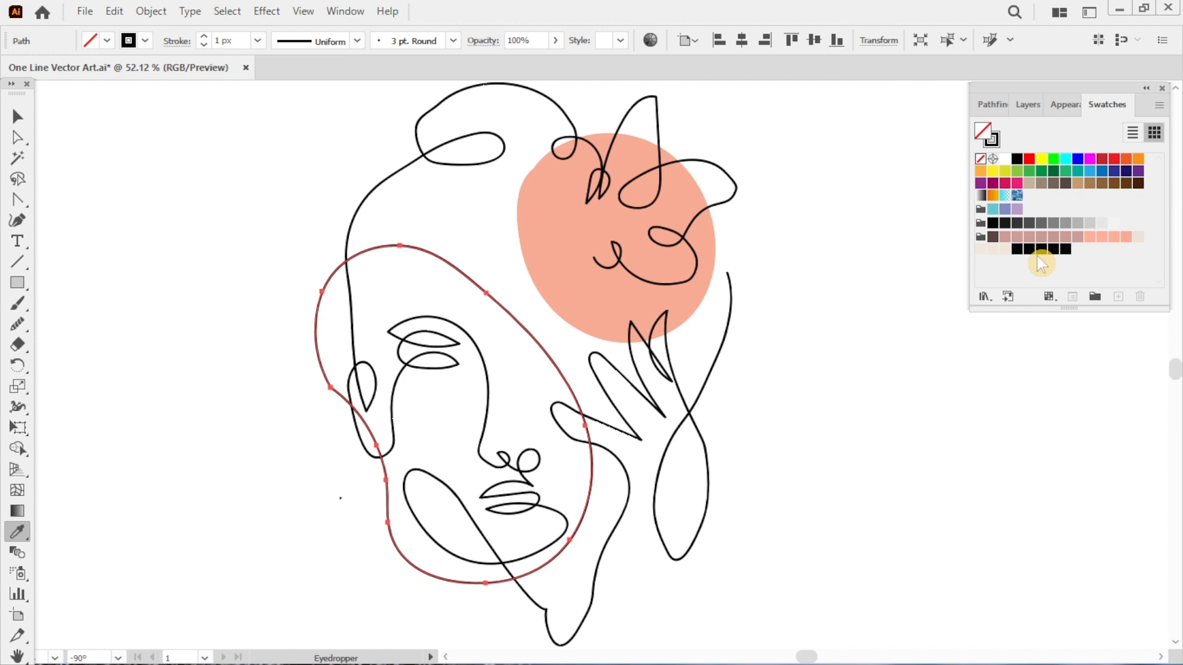
pyautogui.click(1063, 238)
pyautogui.click(146, 41)
pyautogui.click(11, 69)
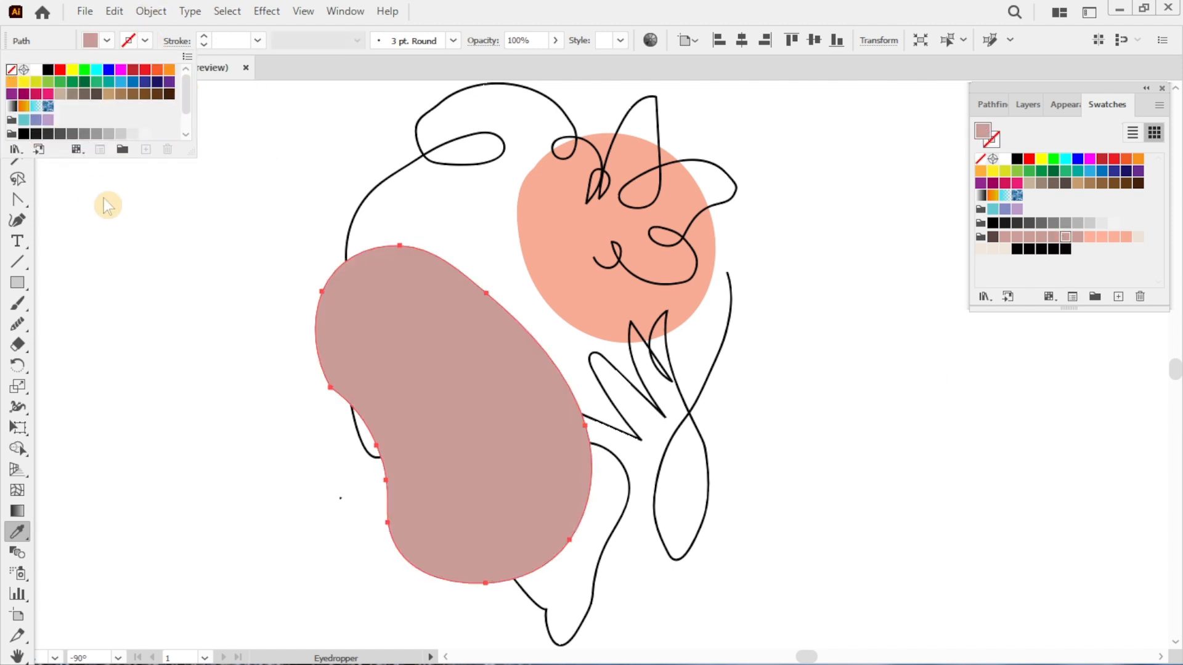
pyautogui.click(811, 407)
pyautogui.press('v')
pyautogui.click(1053, 237)
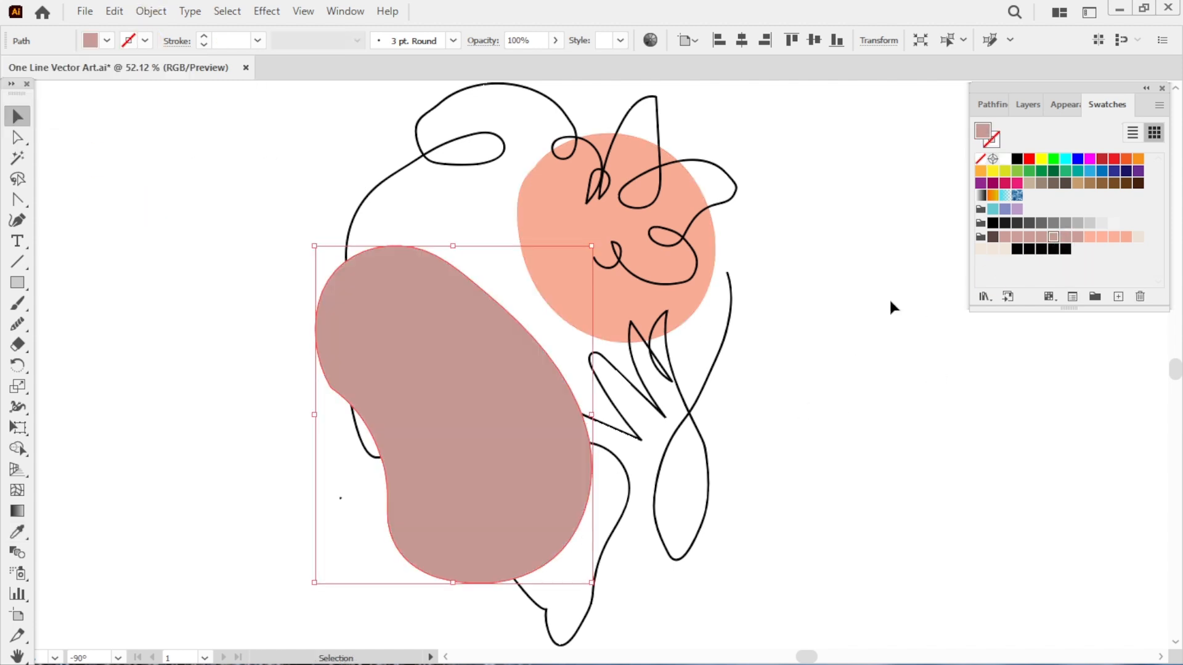
# - Send the dusty rose shape to the back, behind the face lines, and deselect it
pyautogui.rightClick(579, 463)
pyautogui.moveTo(690, 570)
pyautogui.click(887, 547)
pyautogui.click(835, 550)
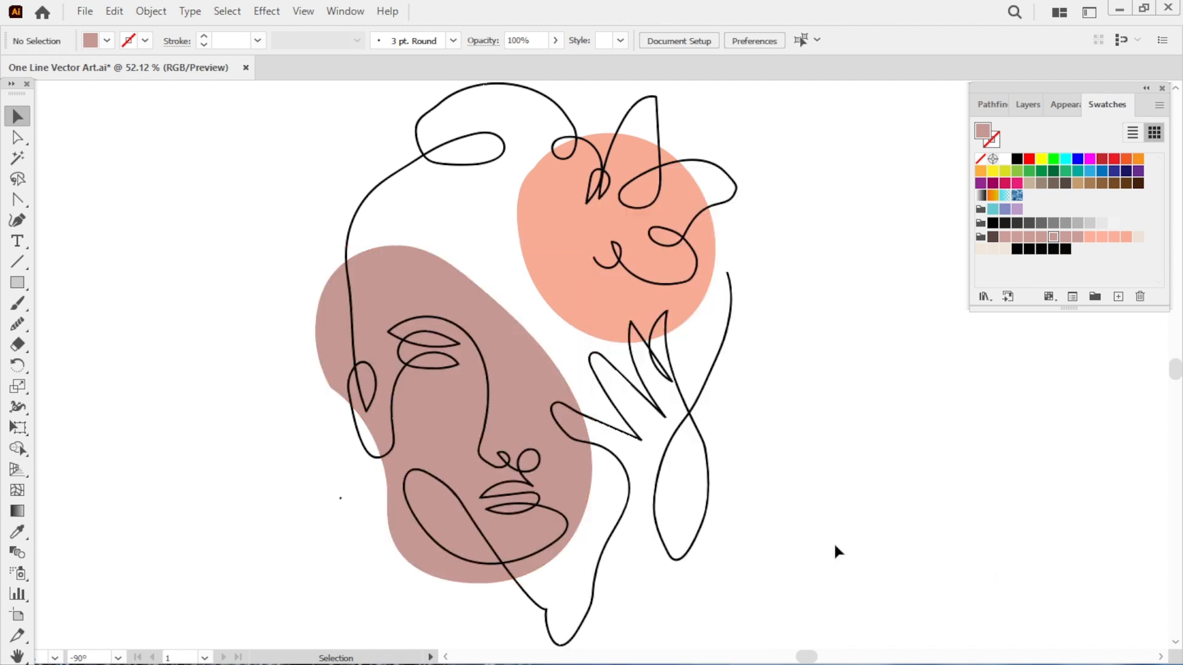
# - Smooth the line's curve that juts out past the right edge of the salmon circle, and deselect
pyautogui.click(701, 535)
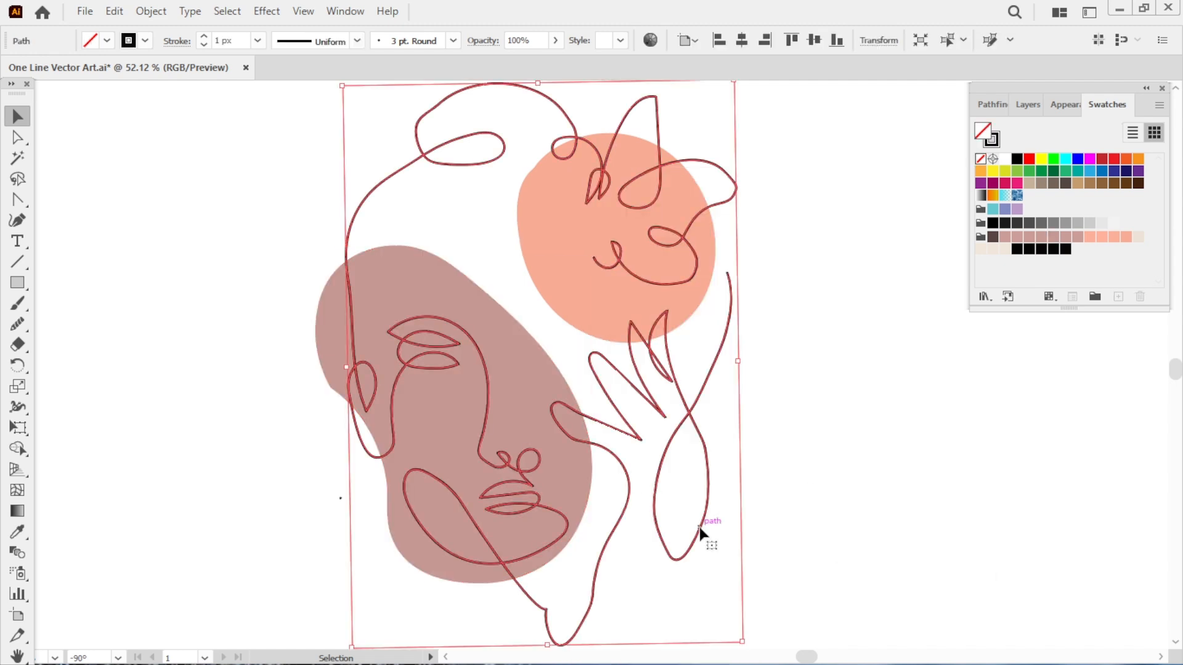
pyautogui.press('a')
pyautogui.click(19, 325)
pyautogui.moveTo(700, 213); pyautogui.dragTo(740, 199)
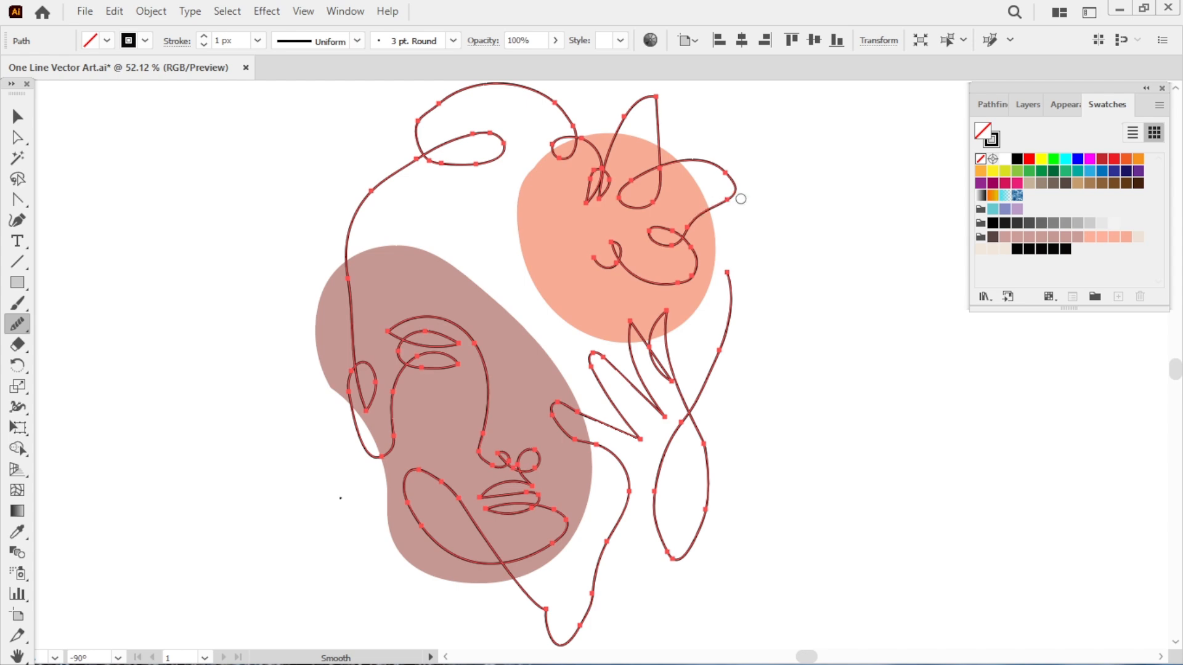
pyautogui.press('v')
pyautogui.click(813, 283)
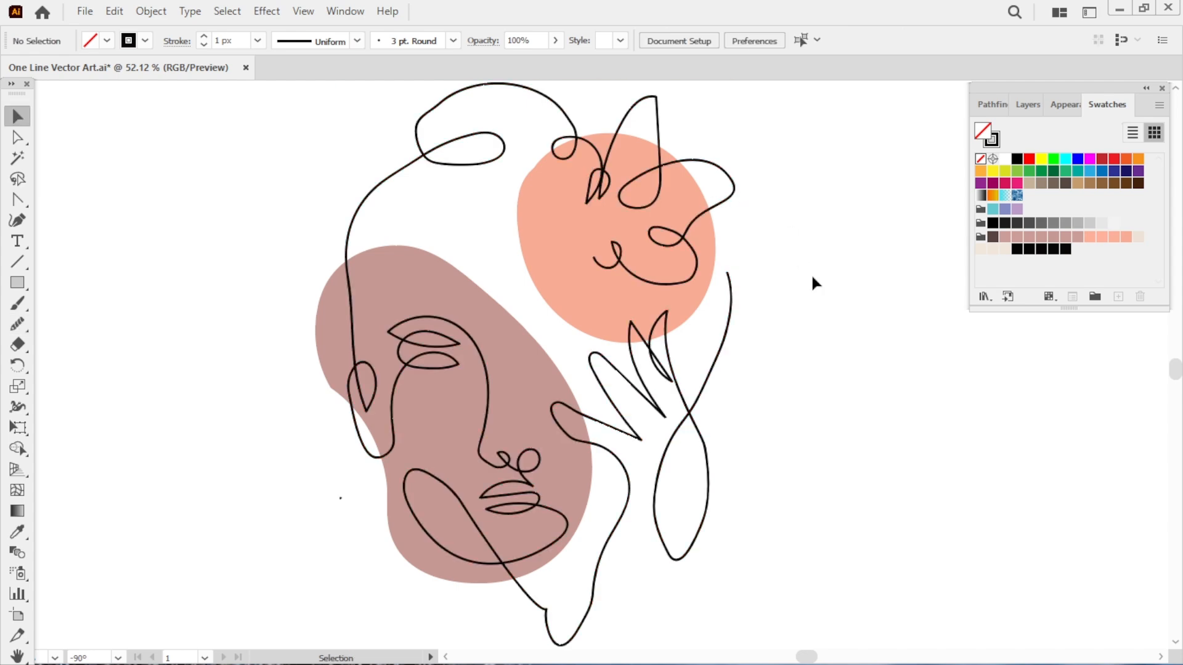
# - Smooth the left bend of the large loop at the top of the head, and deselect
pyautogui.click(425, 131)
pyautogui.click(18, 324)
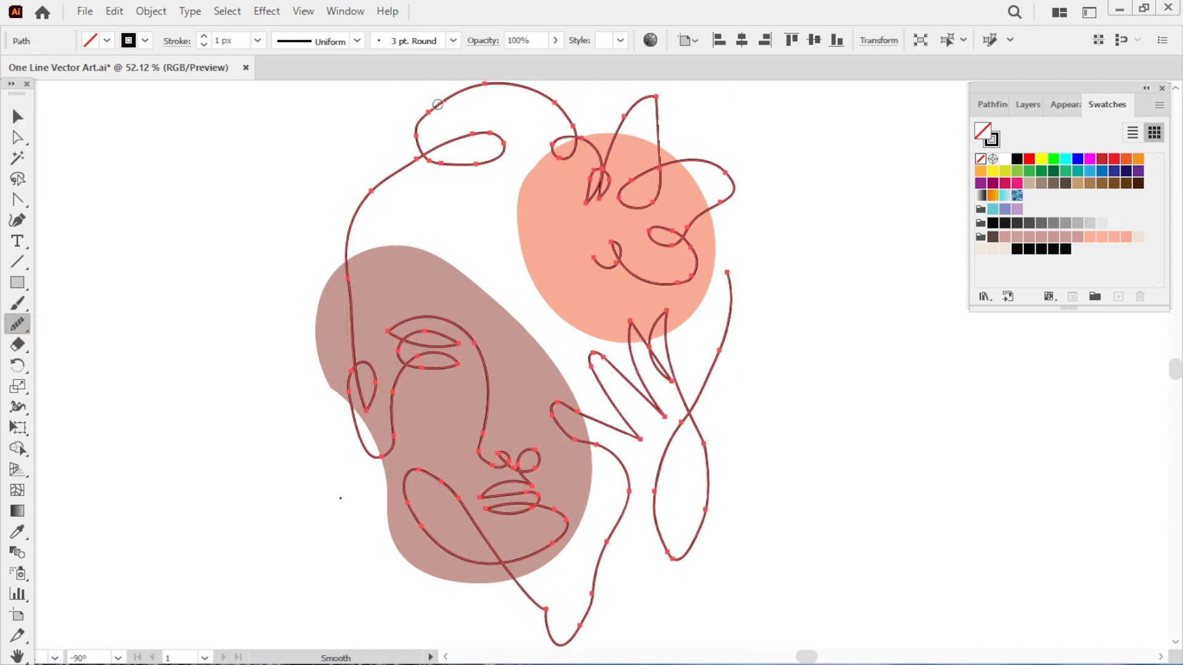
pyautogui.press('v')
pyautogui.click(878, 394)
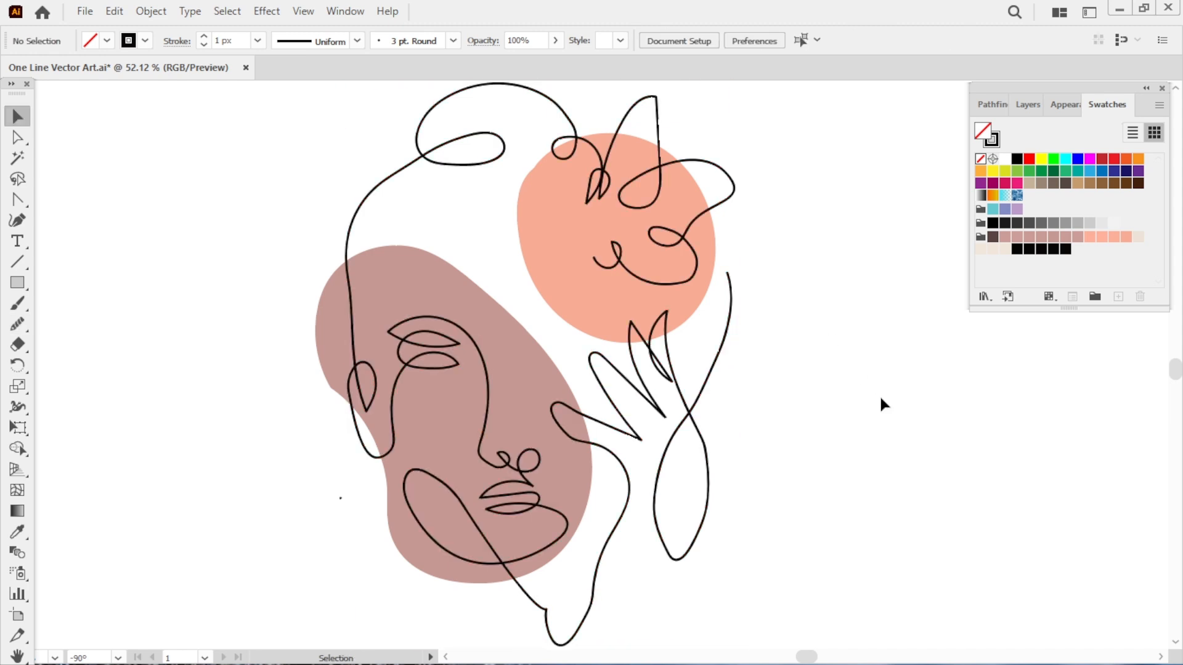
# - Smooth the narrow fingertip loop at the lower edge of the salmon circle with the Smooth tool
pyautogui.click(658, 366)
pyautogui.press('a')
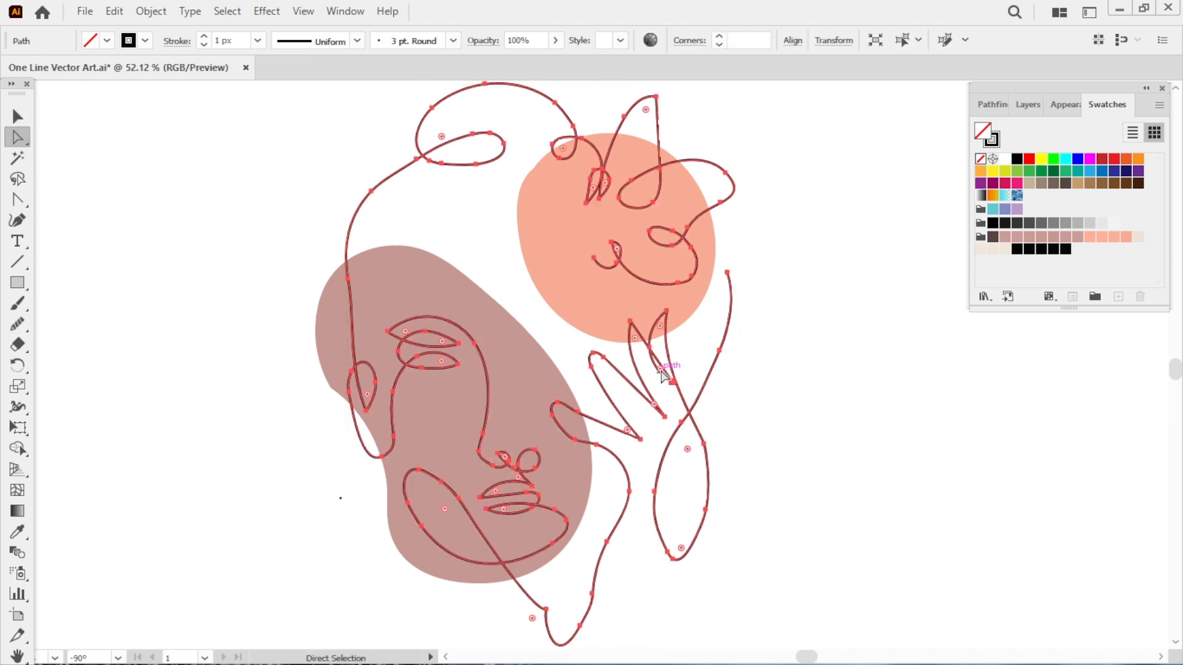
pyautogui.click(26, 321)
pyautogui.moveTo(657, 358); pyautogui.dragTo(676, 386)
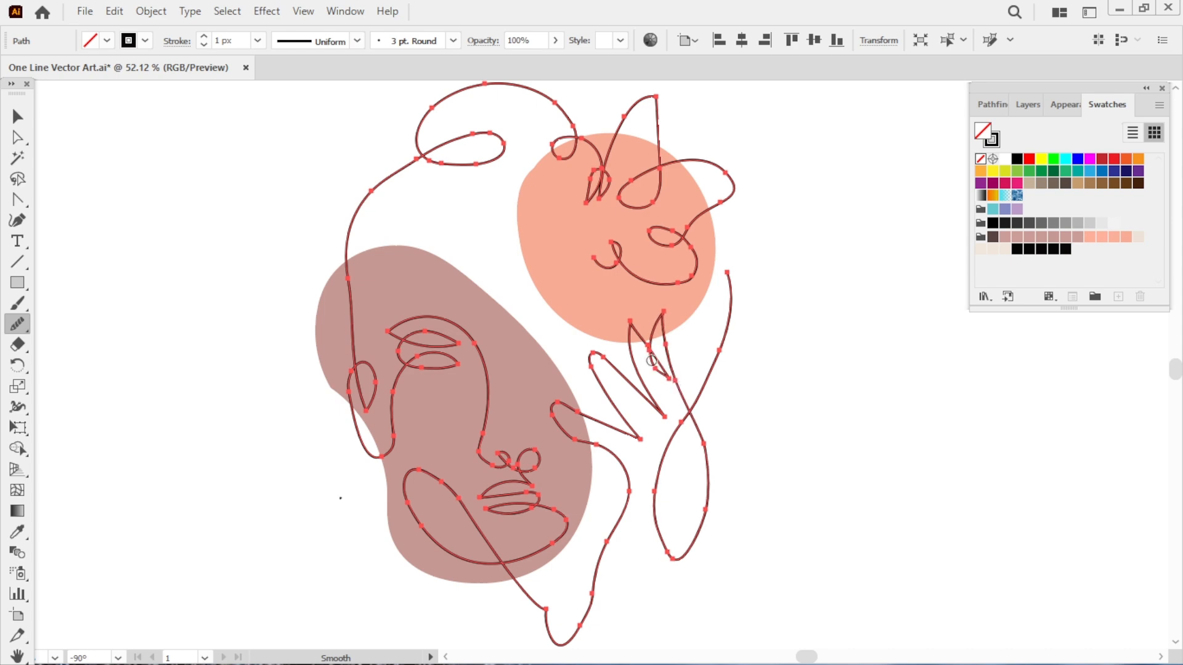
# - Deselect the line art and show the artboard boundaries
pyautogui.press('v')
pyautogui.click(781, 453)
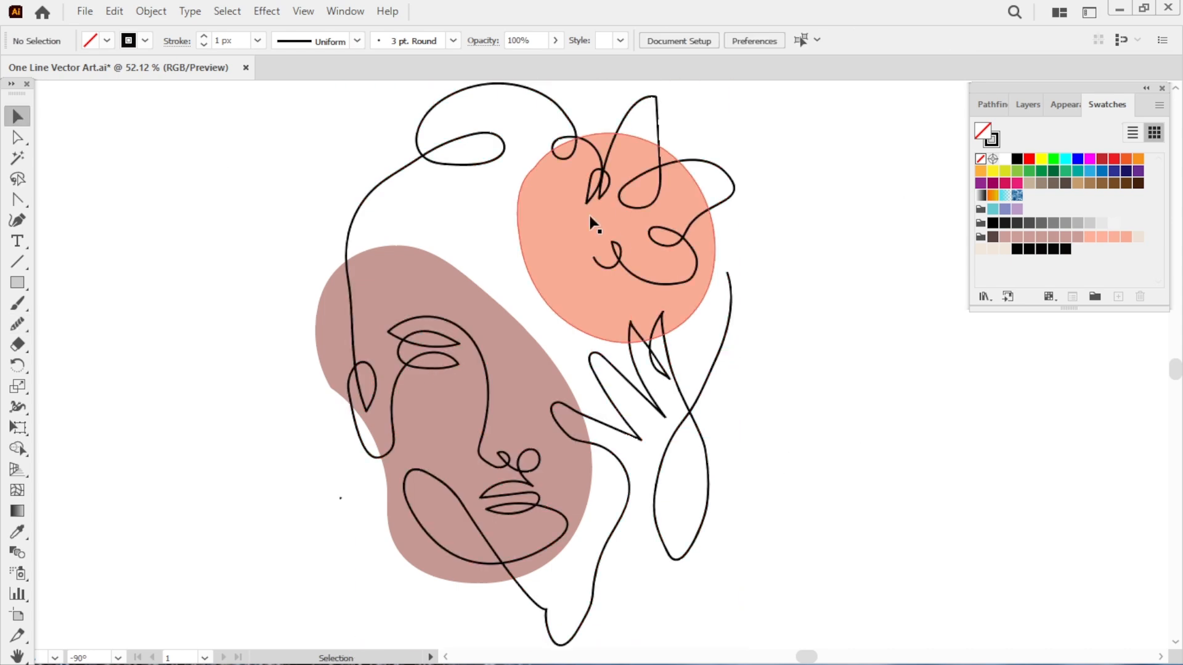
pyautogui.click(303, 12)
pyautogui.click(394, 618)
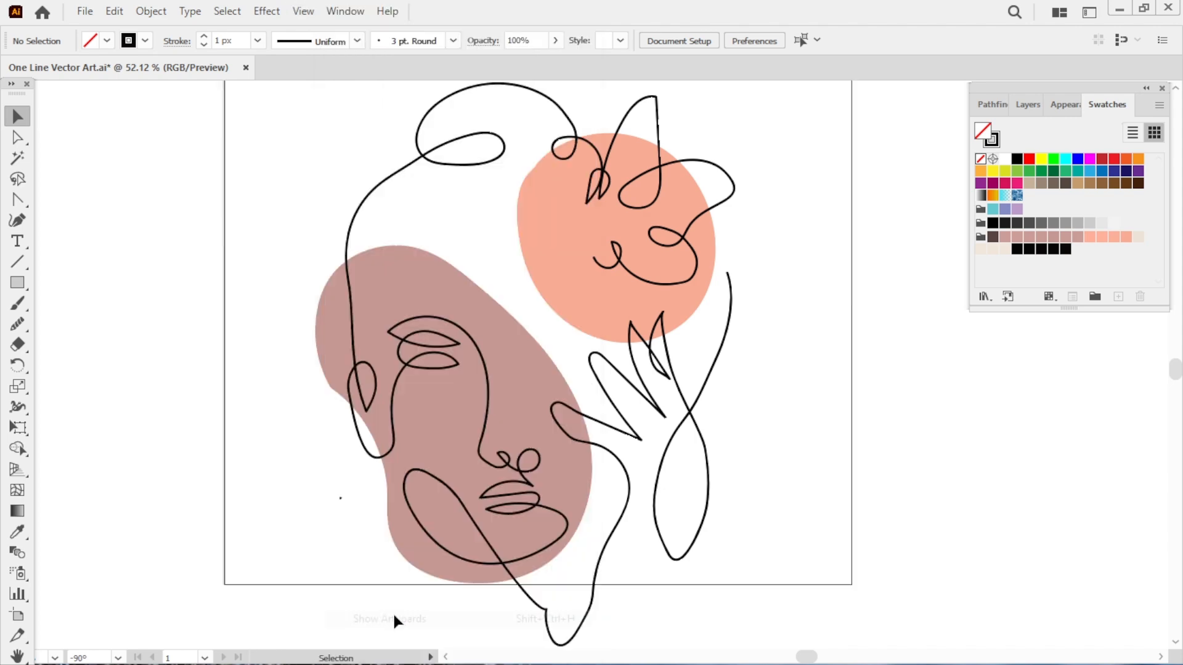
# - Move the whole face-and-hand artwork with its coloured shapes upward so it fits inside the artboard, and deselect it
pyautogui.press('h')
pyautogui.moveTo(898, 446); pyautogui.dragTo(920, 491)
pyautogui.click(1021, 113)
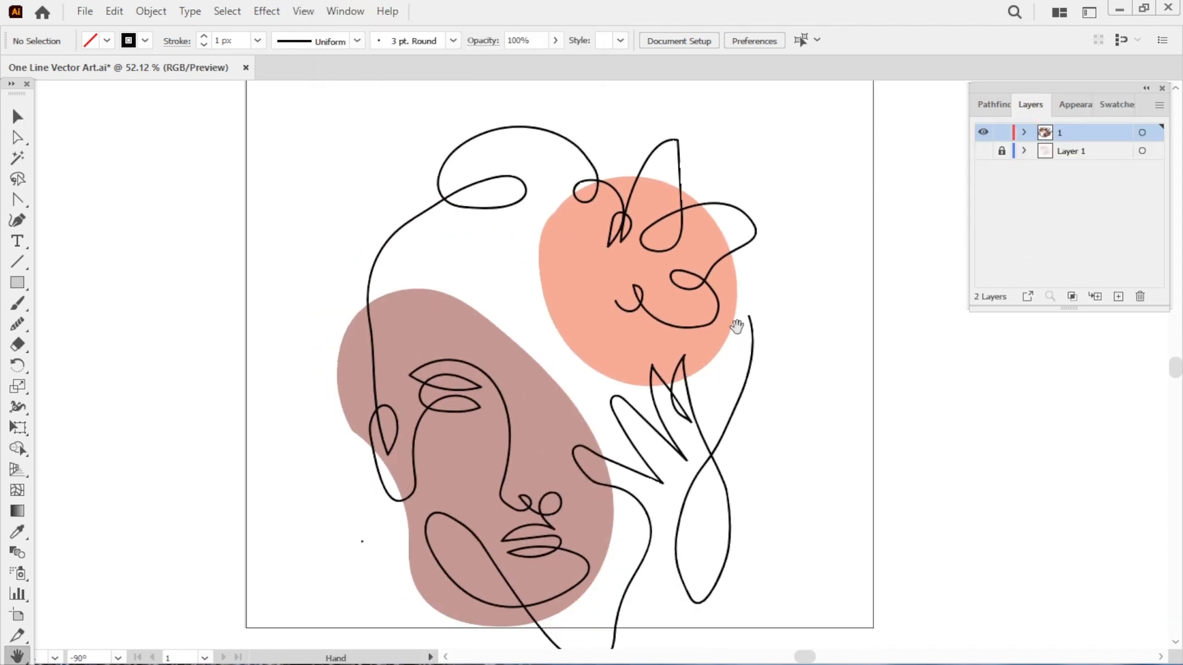
pyautogui.press('v')
pyautogui.click(539, 531)
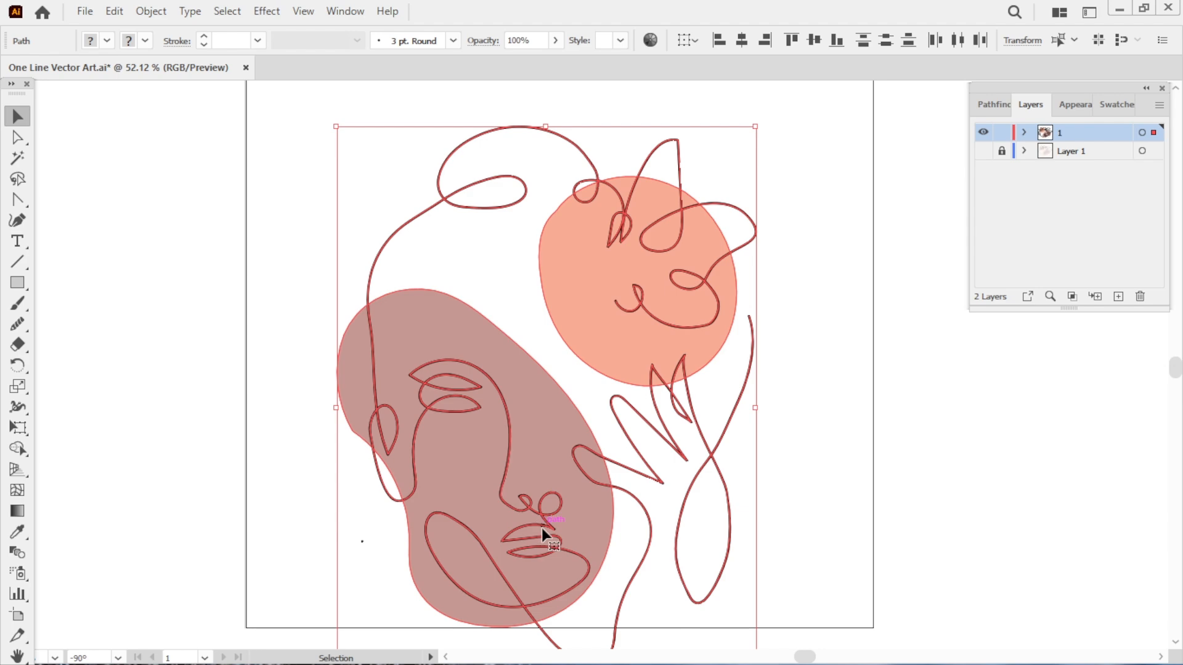
pyautogui.moveTo(540, 529); pyautogui.dragTo(540, 451)
pyautogui.click(887, 505)
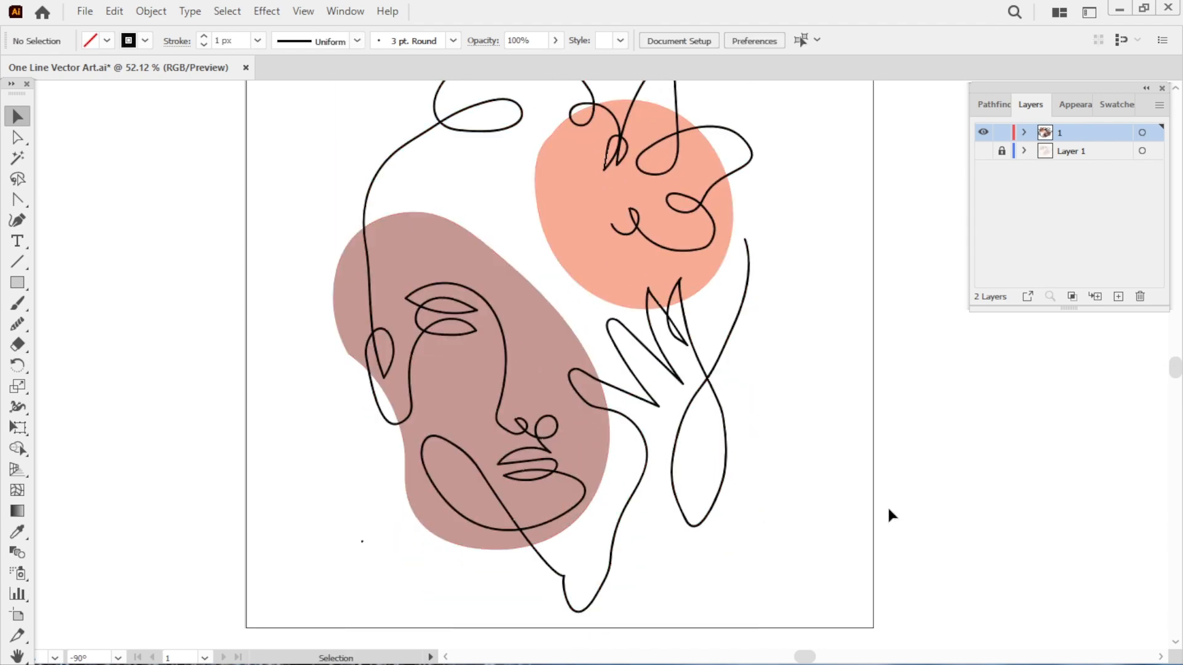
# - Draw a 1000 x 1000 px rectangle covering the entire artboard
pyautogui.hotkey('ctrl', 'space')
pyautogui.click(934, 459)
pyautogui.press('space')
pyautogui.moveTo(879, 475); pyautogui.dragTo(1038, 501)
pyautogui.hotkey('ctrl', 'space')
pyautogui.moveTo(940, 498); pyautogui.dragTo(868, 499)
pyautogui.press('space')
pyautogui.moveTo(787, 477); pyautogui.dragTo(1018, 443)
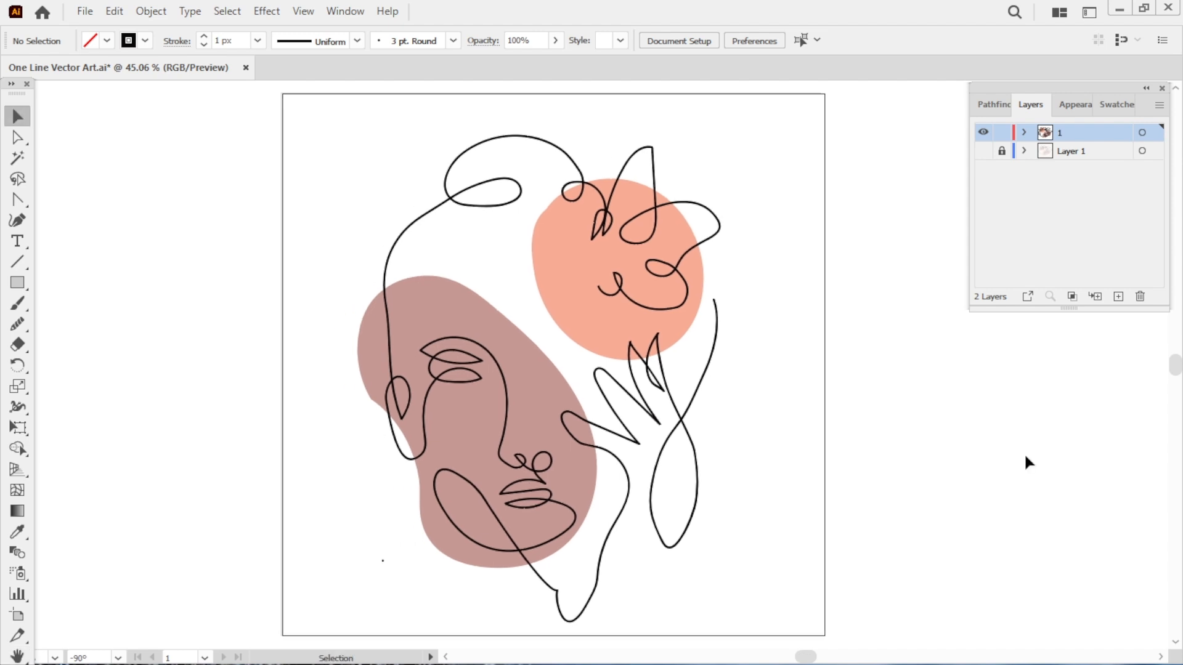
pyautogui.press('m')
pyautogui.moveTo(283, 94); pyautogui.dragTo(824, 635)
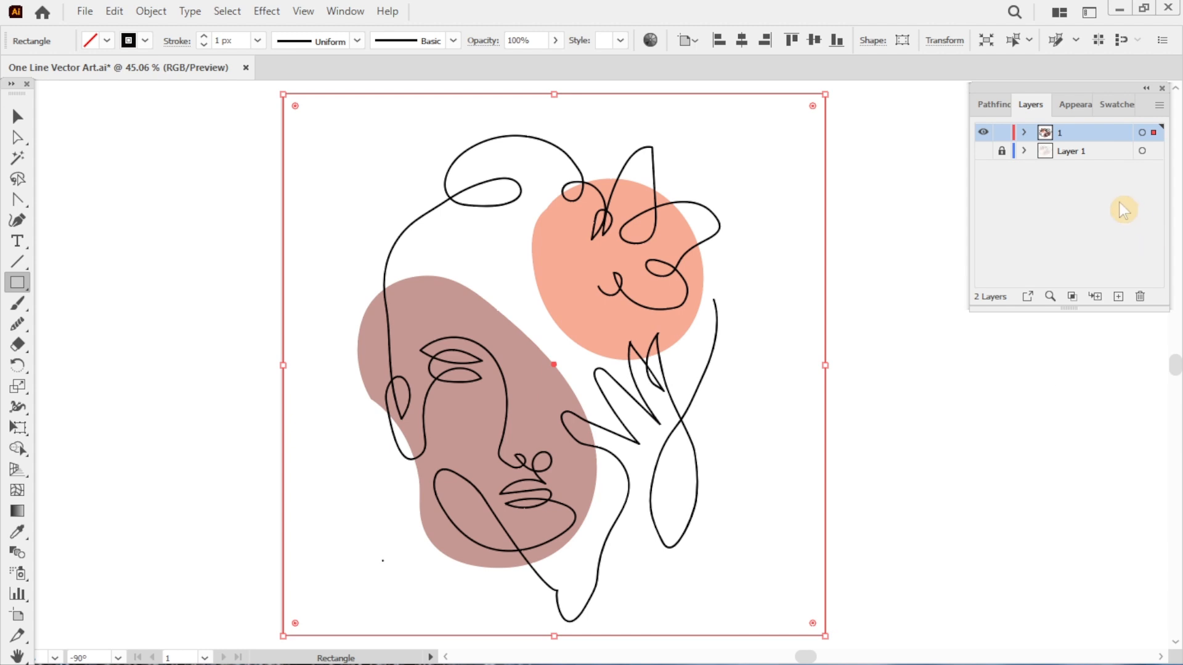
# - Fill the artboard rectangle with the pale beige swatch and send it to the back, behind all artwork
pyautogui.click(1112, 104)
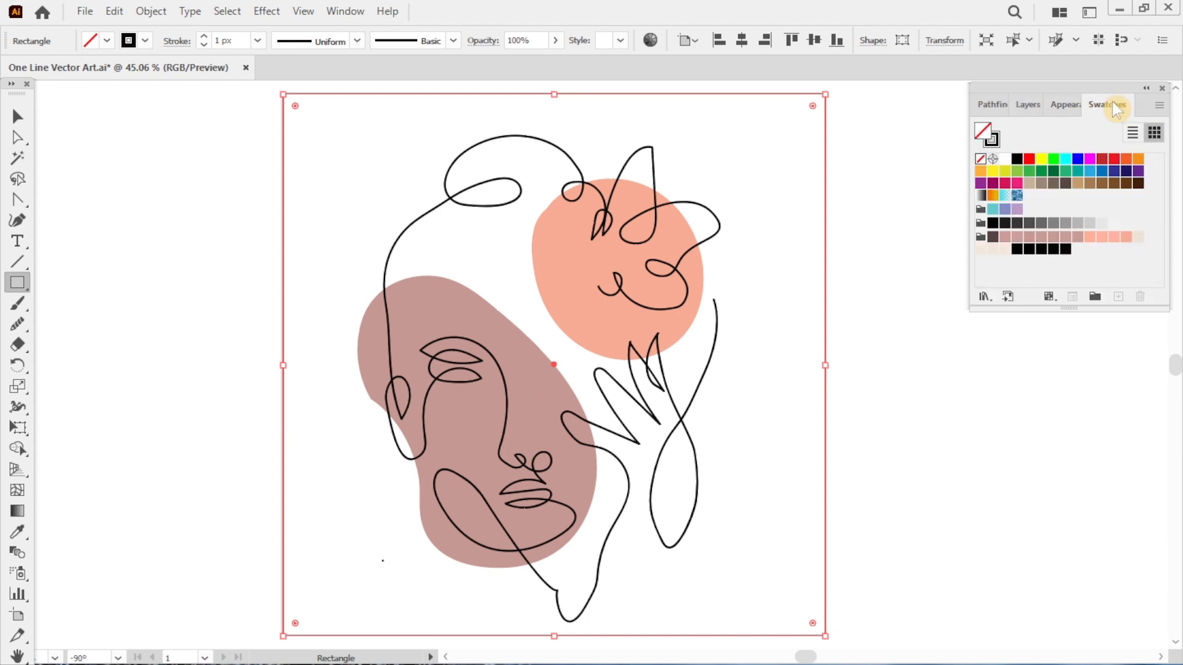
pyautogui.click(1137, 237)
pyautogui.rightClick(707, 167)
pyautogui.moveTo(770, 572)
pyautogui.click(921, 551)
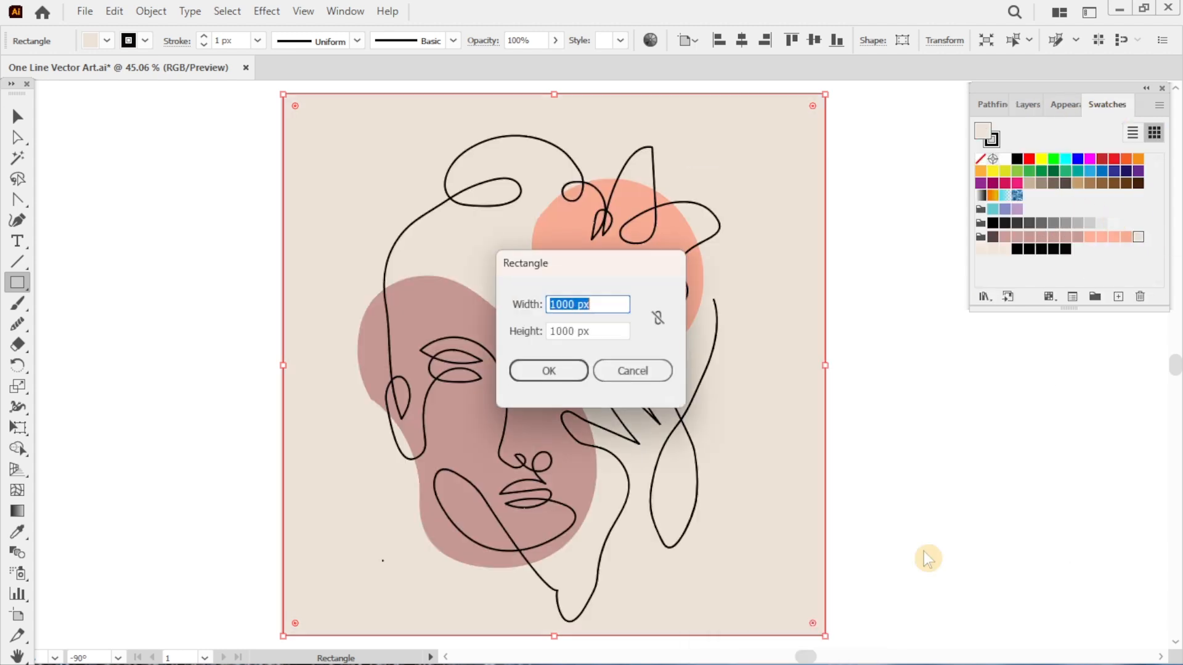
pyautogui.press('Escape')
# - Deselect the beige background and save the document
pyautogui.press('v')
pyautogui.click(1057, 499)
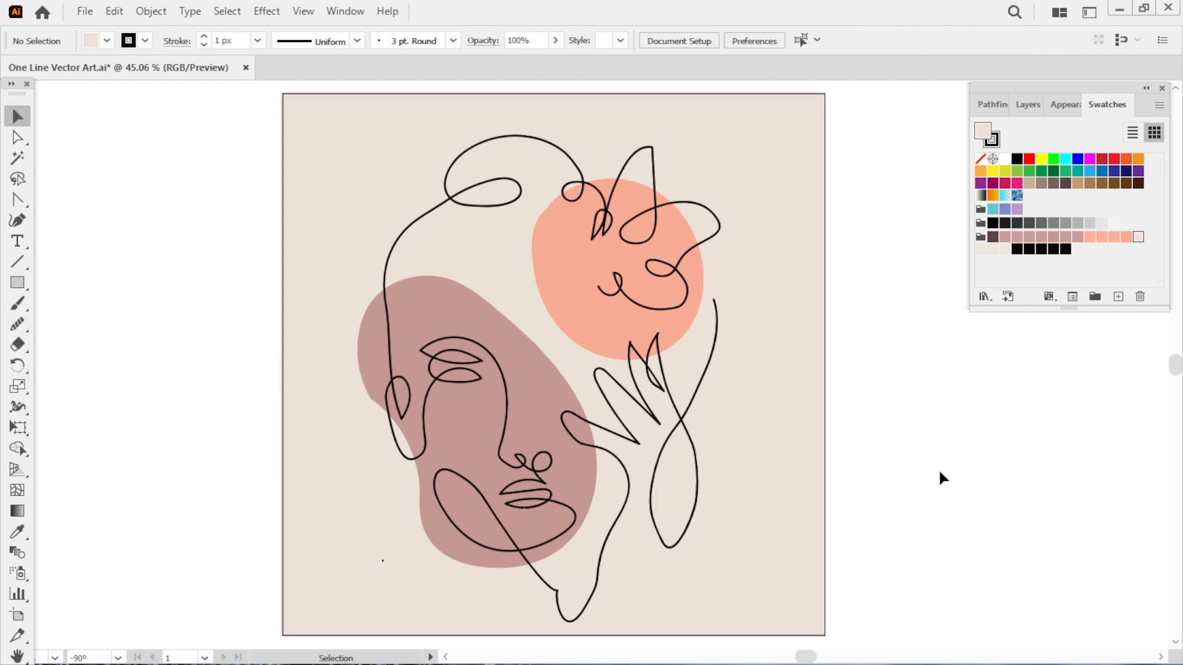
pyautogui.hotkey('ctrl', 's')
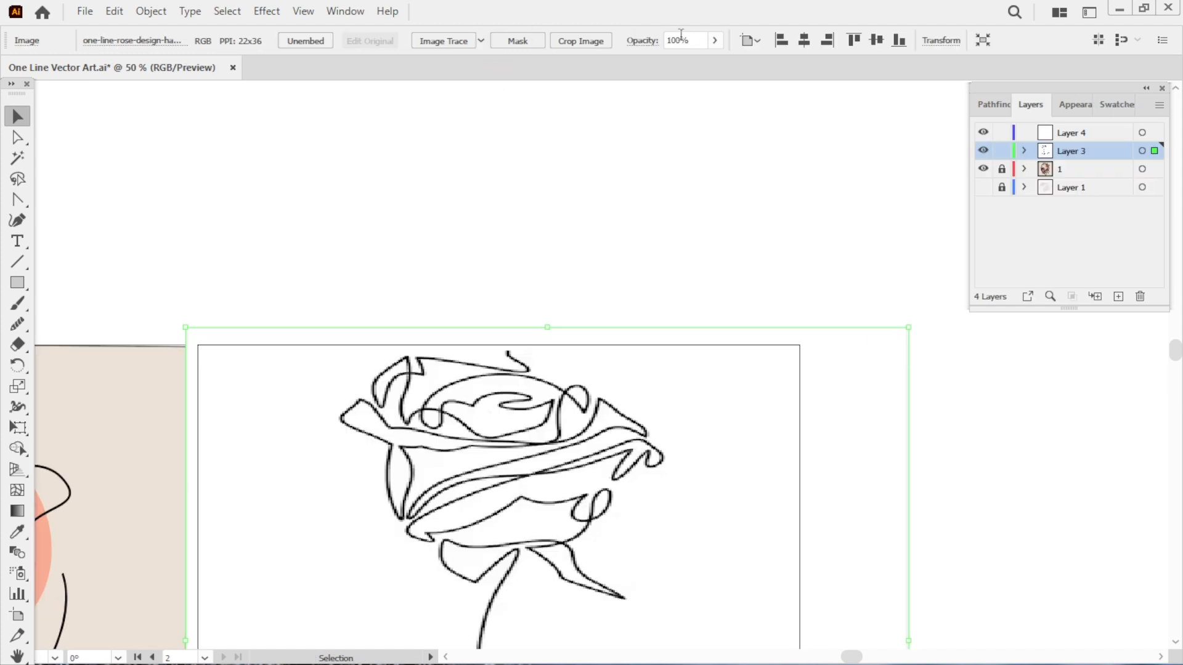
# - Reduce the rose reference image's opacity to 18% and lock Layer 3
pyautogui.click(714, 40)
pyautogui.moveTo(715, 62); pyautogui.dragTo(663, 69)
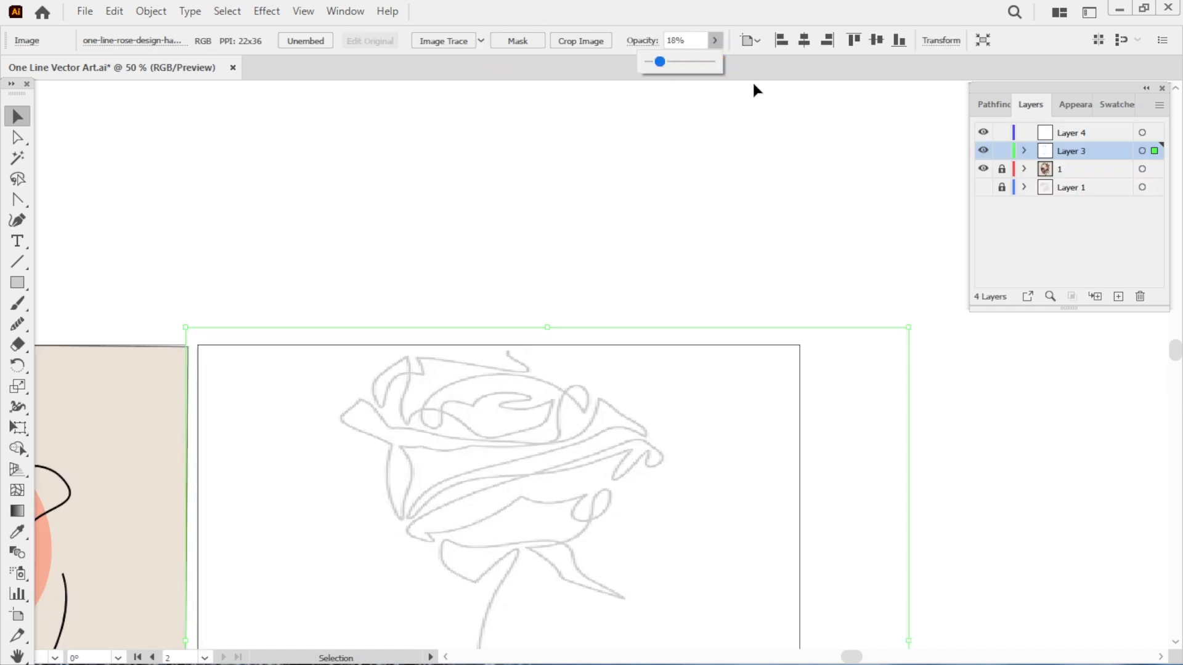
pyautogui.click(1001, 150)
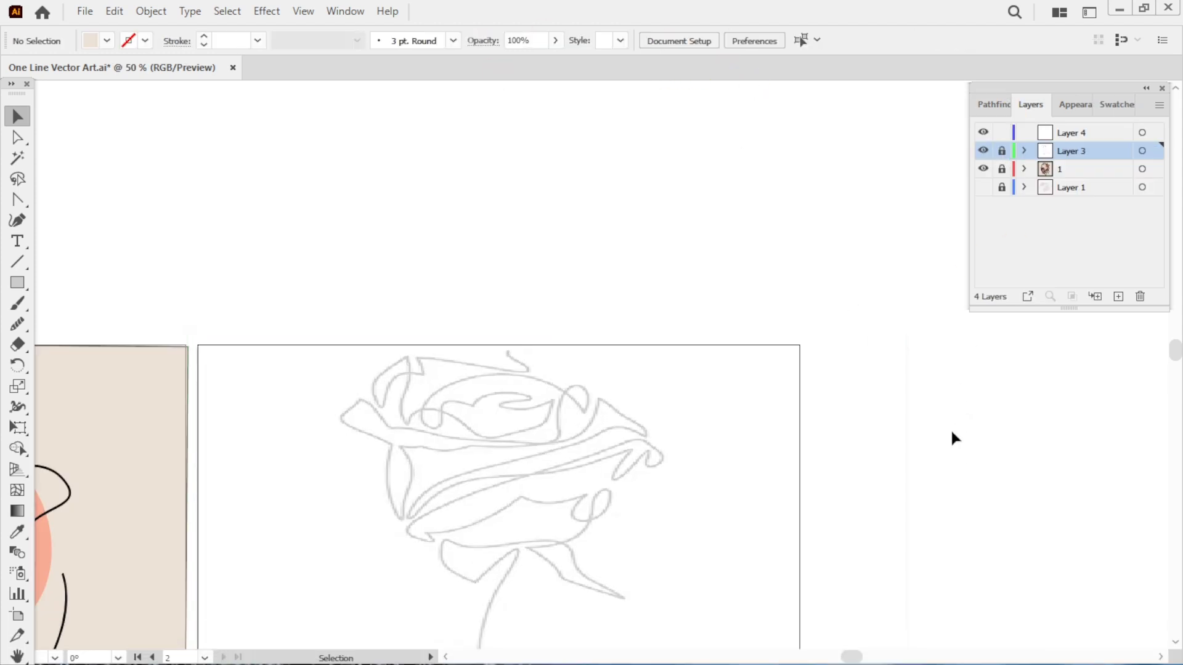
pyautogui.moveTo(952, 441); pyautogui.dragTo(943, 186)
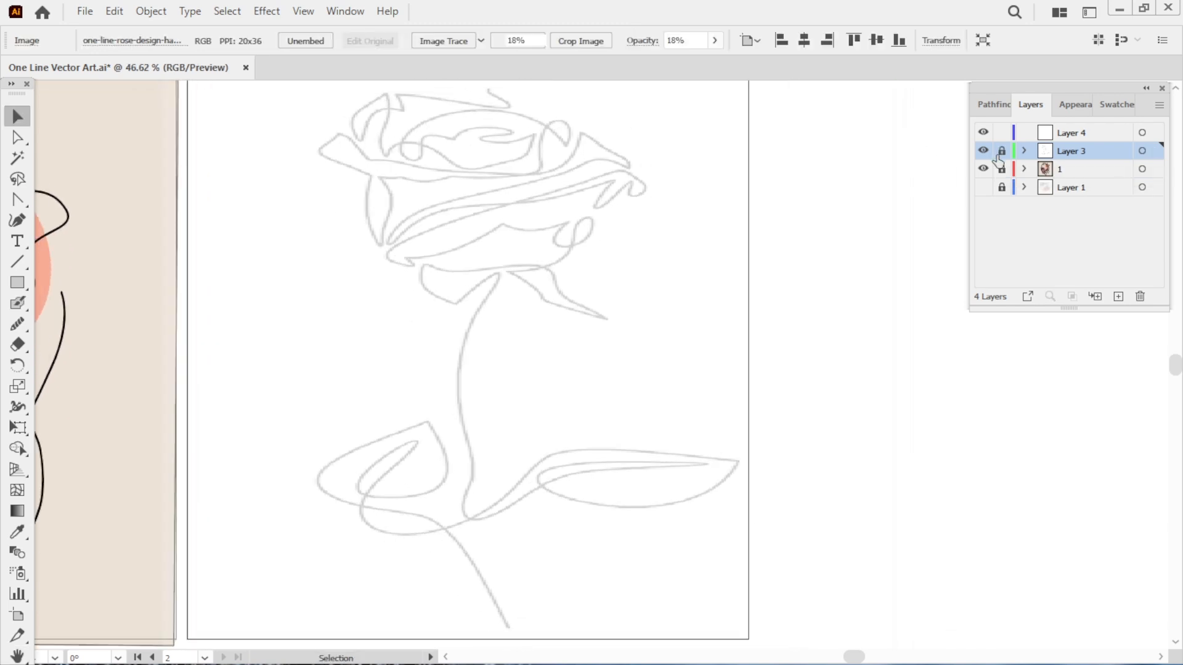
pyautogui.click(1001, 168)
# - Make Layer 4 active for the Paintbrush and set its stroke colour to black
pyautogui.press('b')
pyautogui.click(1136, 135)
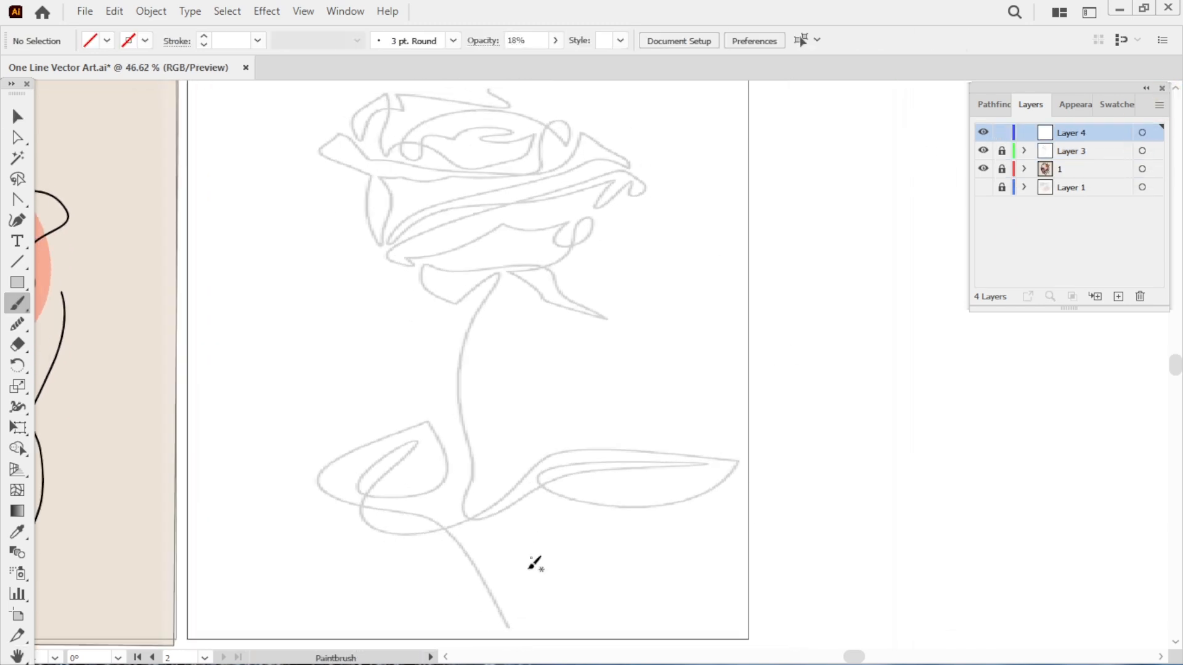
pyautogui.moveTo(510, 632); pyautogui.dragTo(493, 600)
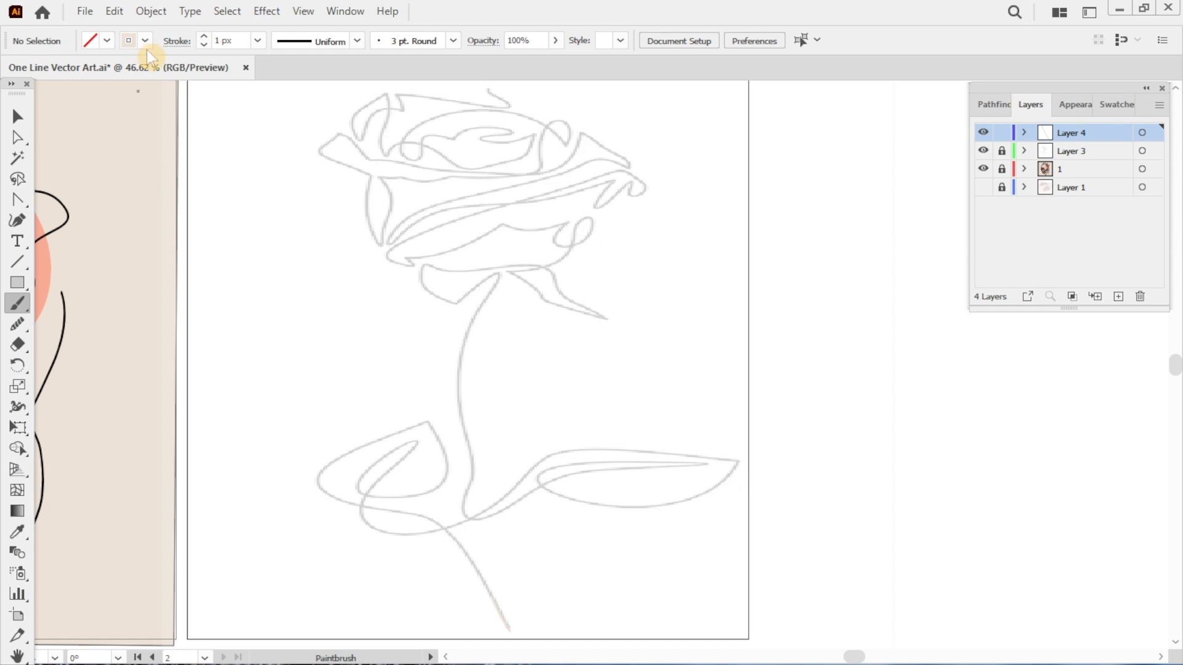
pyautogui.click(146, 42)
pyautogui.click(38, 90)
# - Trace the rose with the Paintbrush in one continuous line, from the stem's lower end through both leaves and up around the petals
pyautogui.click(521, 630)
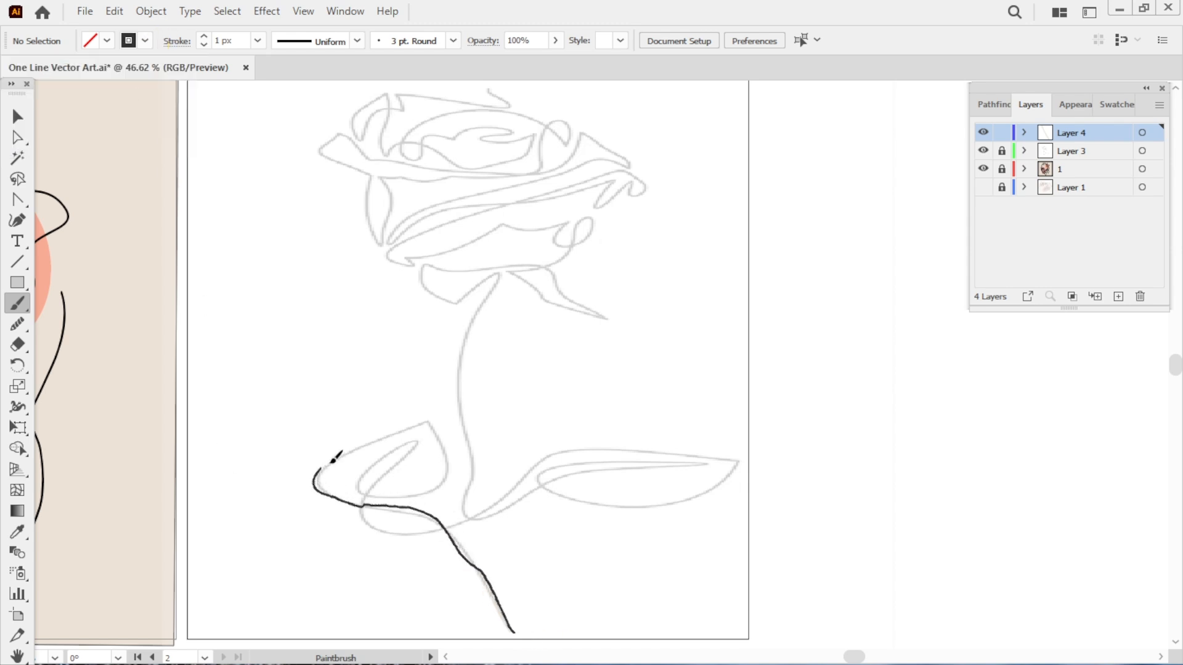
pyautogui.moveTo(444, 487)
pyautogui.mouseDown()
pyautogui.moveTo(385, 491)
pyautogui.moveTo(366, 472)
pyautogui.mouseUp()
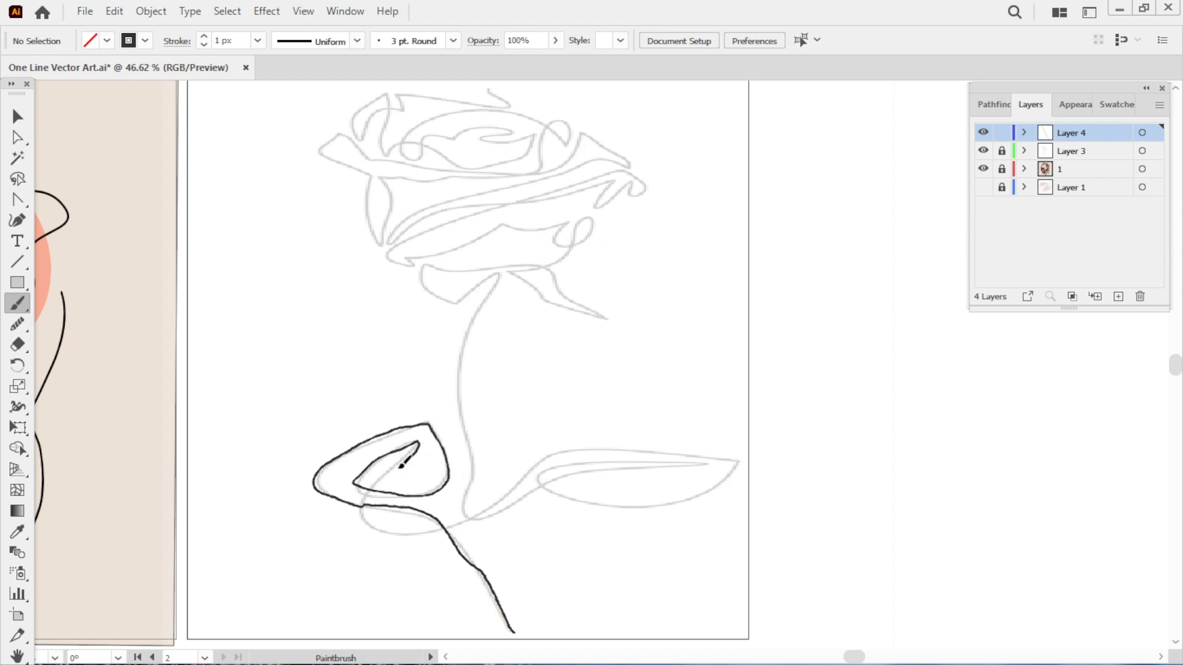
pyautogui.moveTo(515, 488)
pyautogui.mouseDown()
pyautogui.moveTo(578, 442)
pyautogui.moveTo(665, 442)
pyautogui.moveTo(746, 463)
pyautogui.moveTo(702, 497)
pyautogui.moveTo(552, 491)
pyautogui.mouseUp()
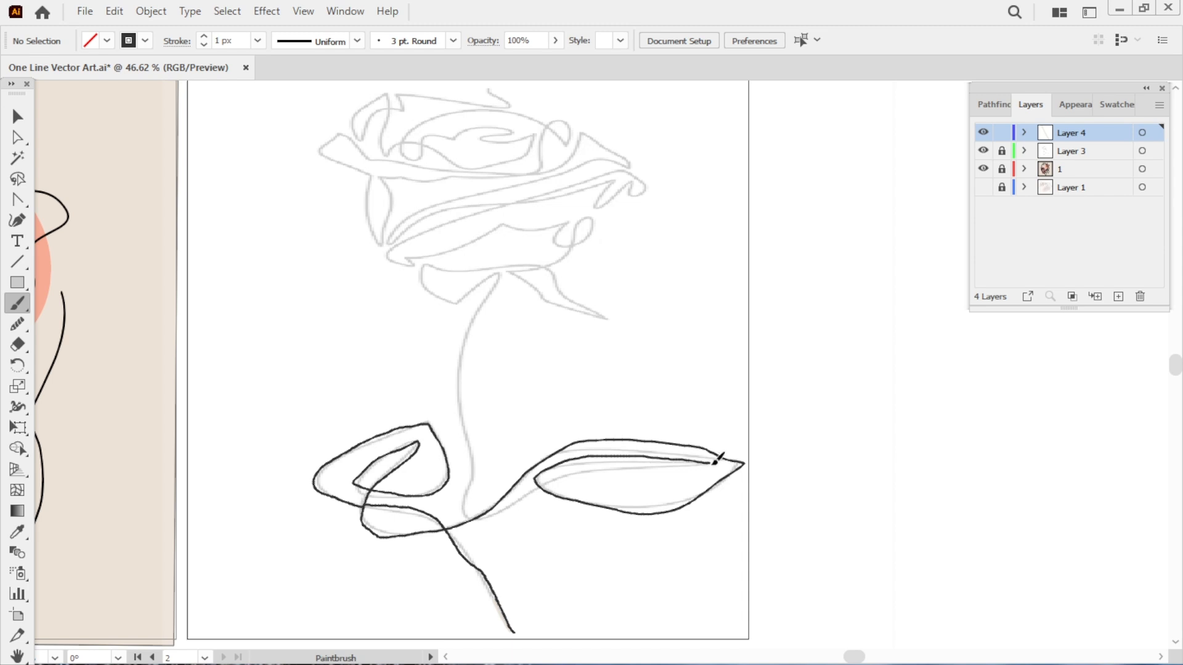
pyautogui.moveTo(716, 458); pyautogui.dragTo(585, 472)
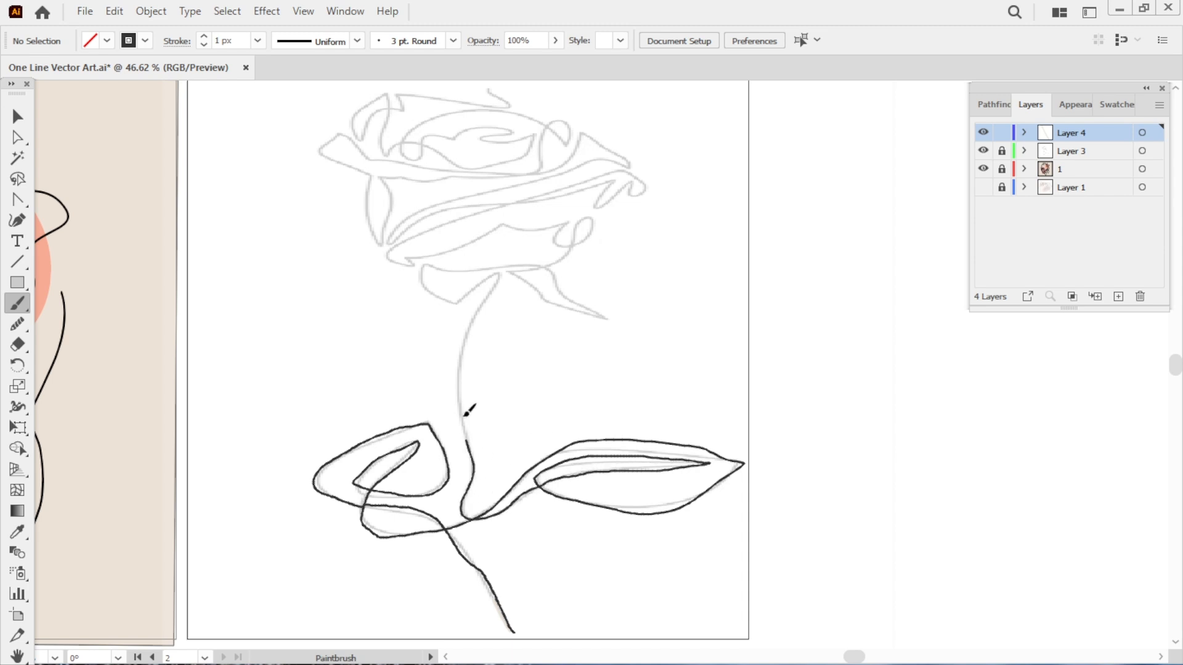
pyautogui.moveTo(468, 410); pyautogui.dragTo(497, 292)
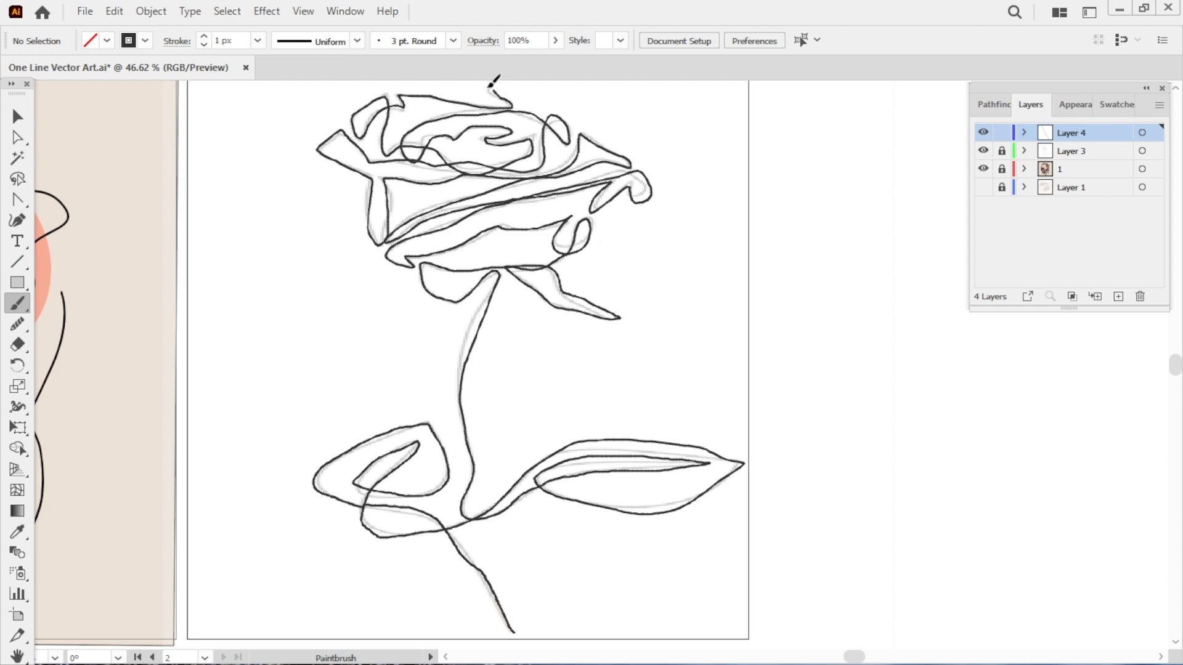
# - Select the traced rose line and bend its upper stem with the Anchor Point tool to follow the sketch
pyautogui.press('v')
pyautogui.click(602, 316)
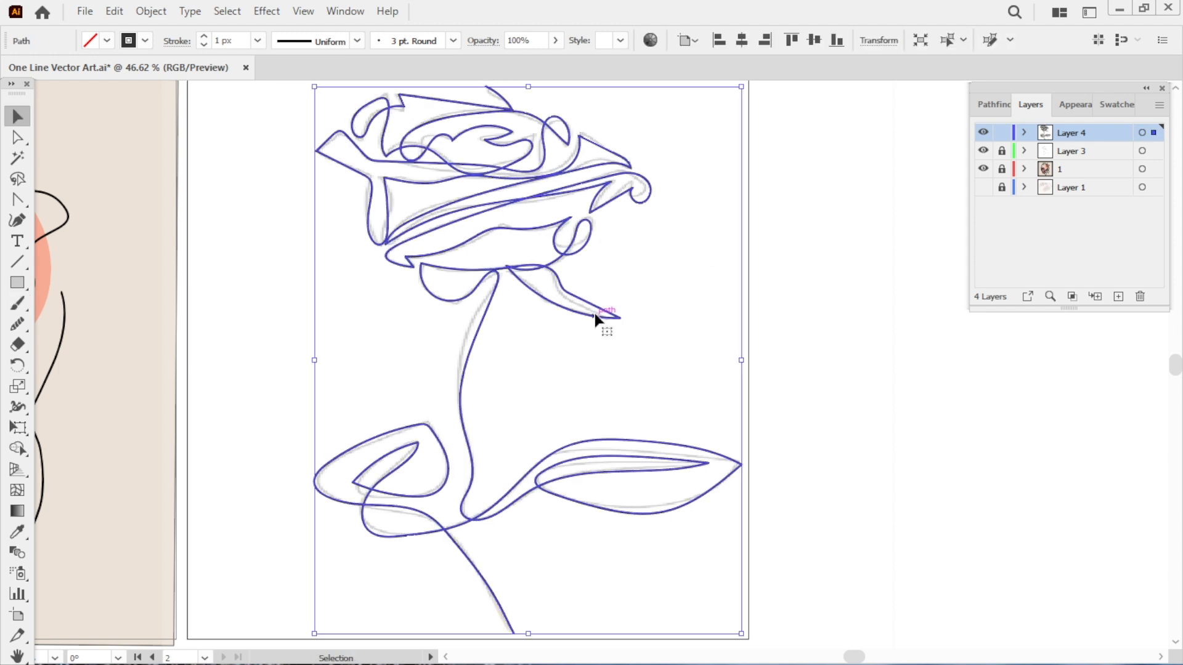
pyautogui.press('a')
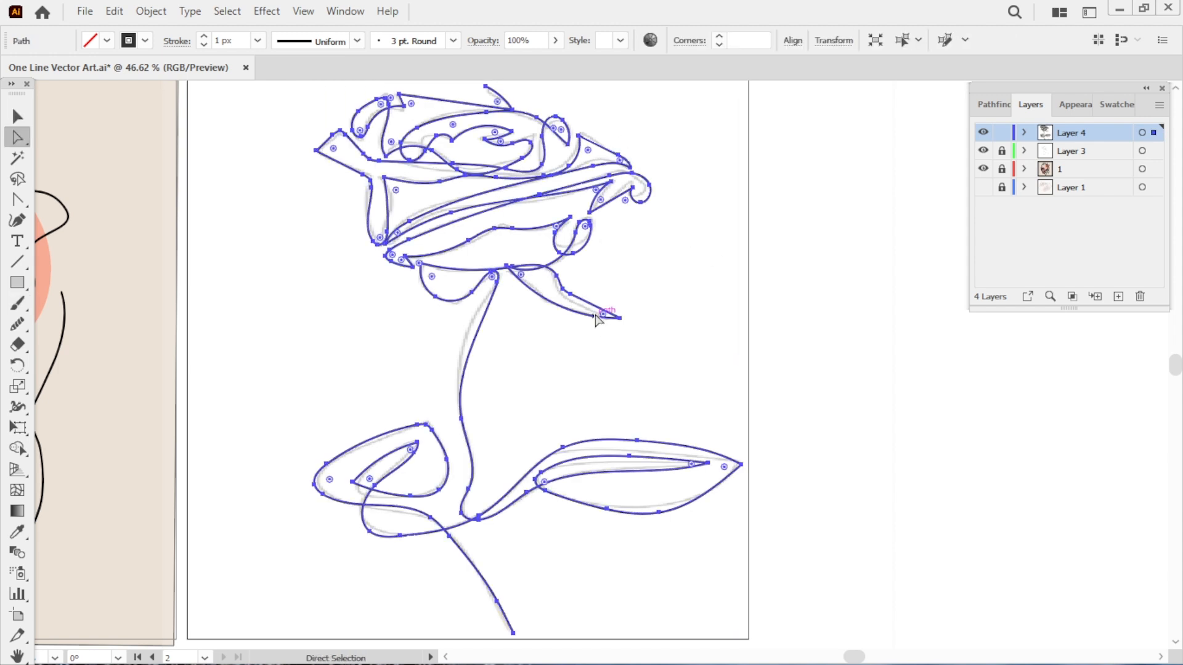
pyautogui.hotkey('shift', 'c')
pyautogui.click(472, 338)
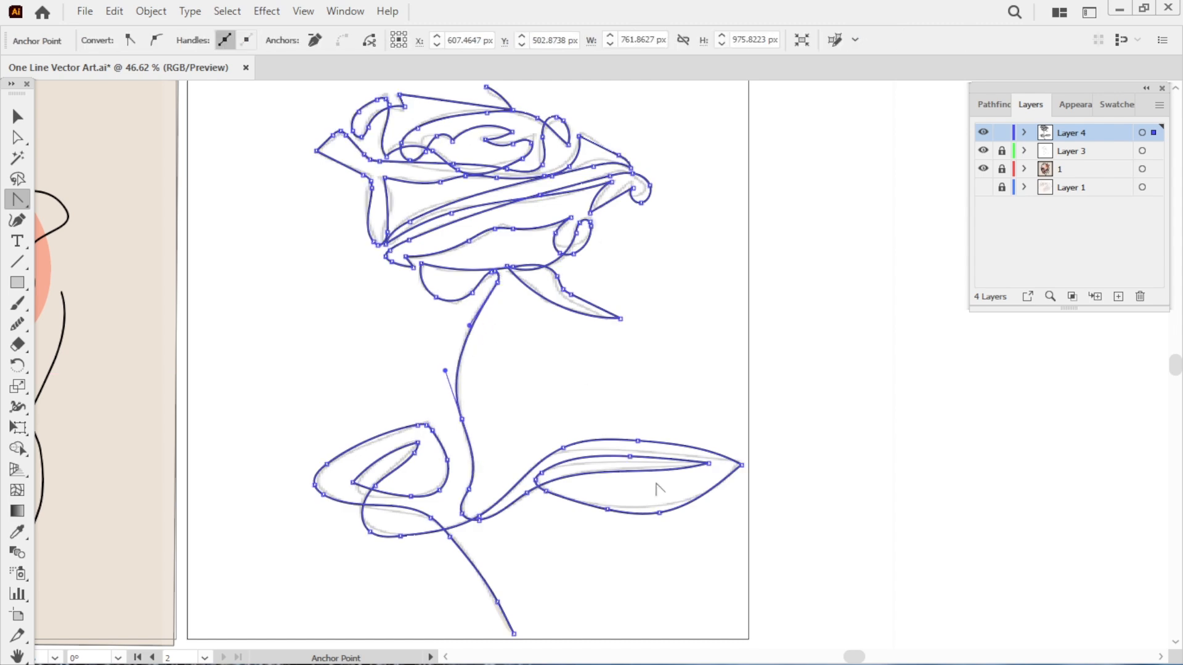
# - Reshape the lower edge of the right leaf with the Anchor Point tool, and deselect the line
pyautogui.click(649, 513)
pyautogui.moveTo(688, 505); pyautogui.dragTo(644, 513)
pyautogui.click(659, 511)
pyautogui.click(660, 513)
pyautogui.moveTo(660, 513); pyautogui.dragTo(638, 508)
pyautogui.press('v')
pyautogui.click(781, 513)
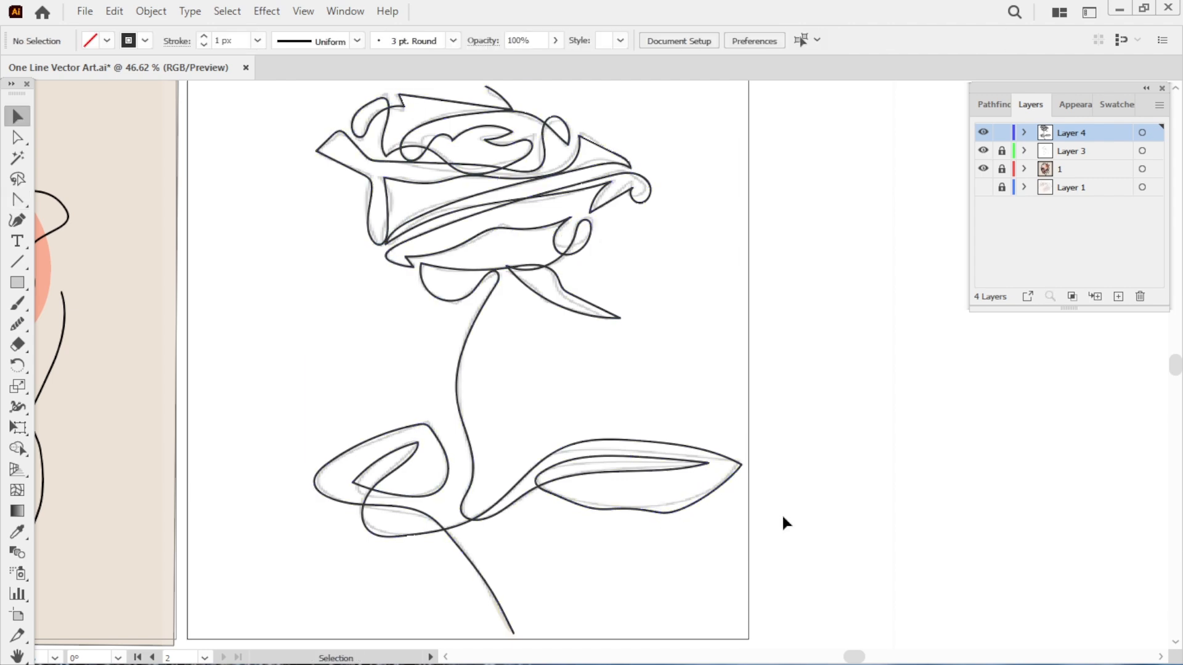
# - Reshape the short free end of the line at the top of the rose with Direct Selection to match the sketch
pyautogui.click(647, 196)
pyautogui.press('a')
pyautogui.moveTo(647, 196); pyautogui.dragTo(960, 425)
pyautogui.hotkey('shift', 'c')
pyautogui.press('v')
pyautogui.click(664, 214)
pyautogui.click(647, 197)
pyautogui.press('a')
pyautogui.click(660, 194)
pyautogui.click(671, 214)
pyautogui.moveTo(611, 320); pyautogui.dragTo(960, 655)
pyautogui.click(541, 222)
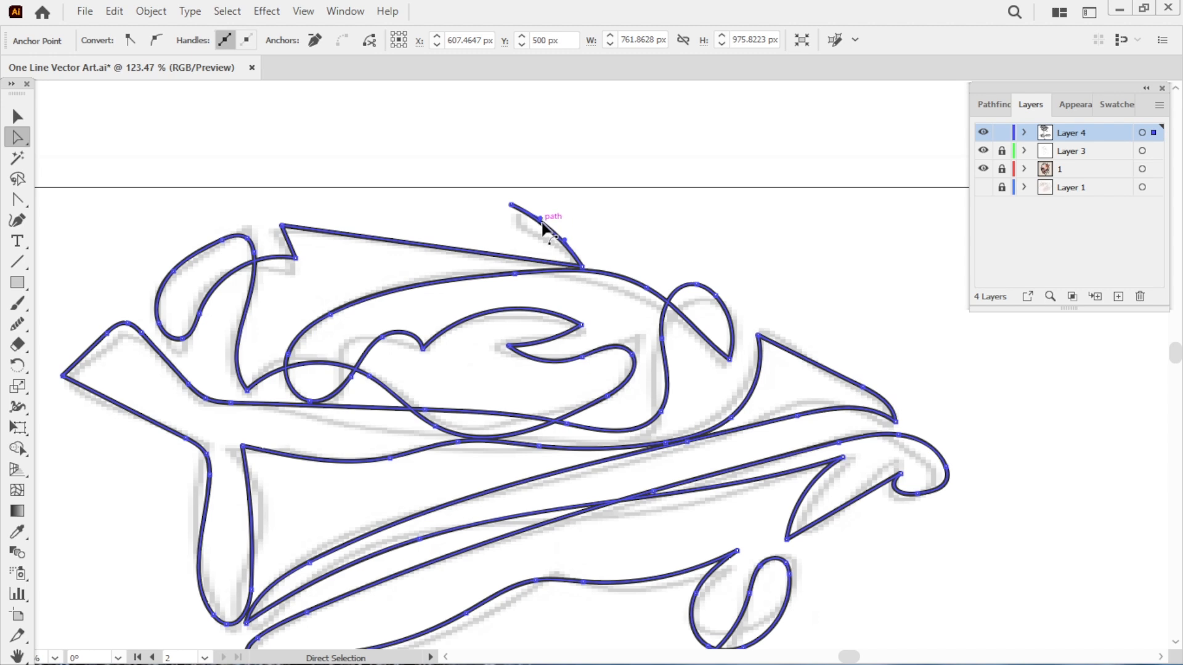
# - Lower the small loop right of the rose's centre and the notch corner at the upper left onto the sketch
pyautogui.moveTo(696, 285); pyautogui.dragTo(717, 305)
pyautogui.doubleClick(716, 298)
pyautogui.click(735, 303)
pyautogui.moveTo(644, 287); pyautogui.dragTo(641, 295)
pyautogui.click(356, 321)
pyautogui.moveTo(296, 257); pyautogui.dragTo(292, 271)
# - Adjust the corner of the far-left petal and bend the long line beneath the rose's centre towards the sketch
pyautogui.click(125, 323)
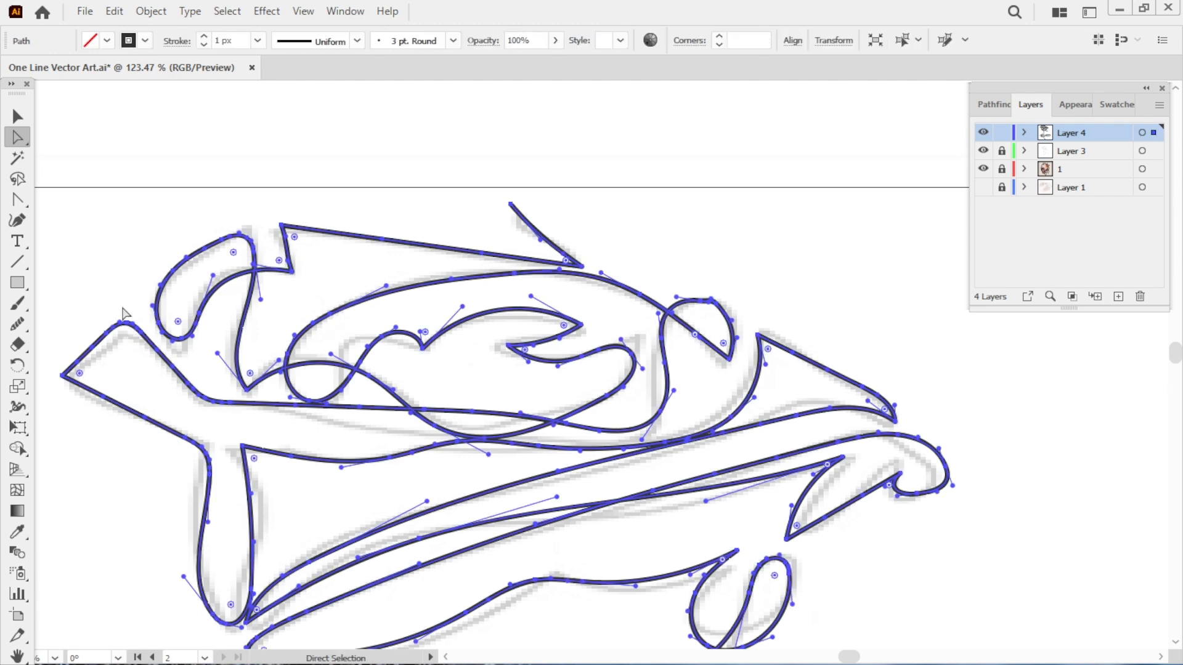
pyautogui.click(127, 324)
pyautogui.moveTo(127, 324)
pyautogui.mouseDown()
pyautogui.moveTo(117, 338)
pyautogui.moveTo(129, 340)
pyautogui.mouseUp()
pyautogui.click(363, 419)
pyautogui.click(361, 407)
pyautogui.moveTo(361, 407); pyautogui.dragTo(351, 417)
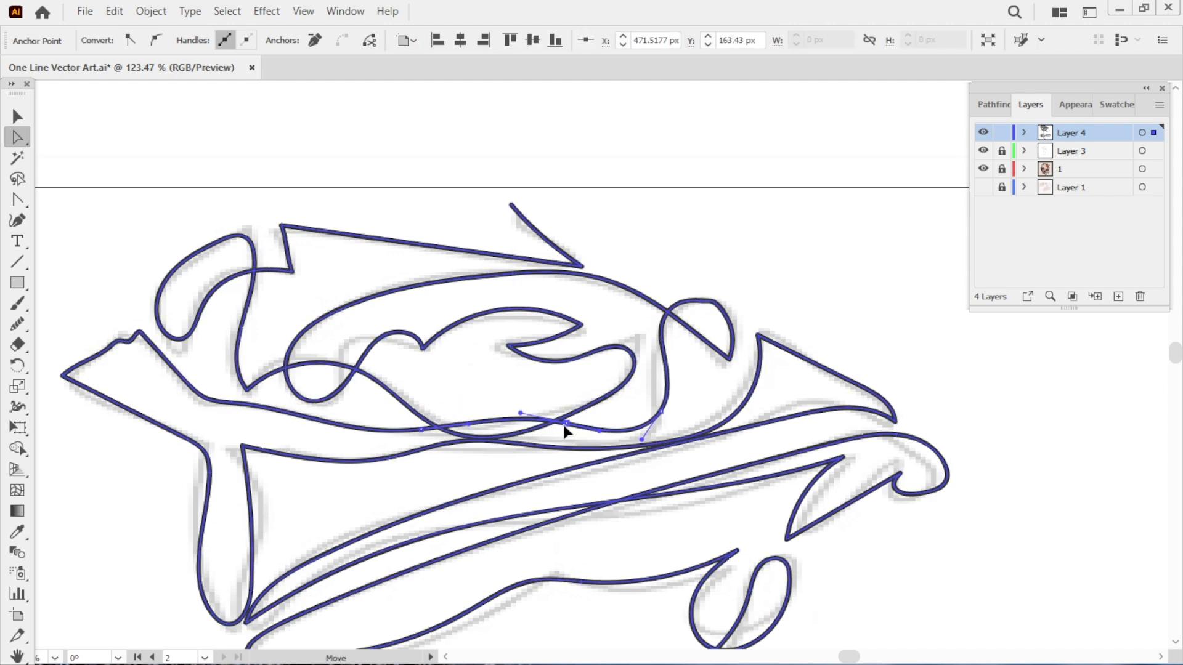
pyautogui.moveTo(728, 420); pyautogui.dragTo(652, 431)
# - Reshape the curled petal tip on the right and the diagonal petal lines running into it
pyautogui.moveTo(946, 469); pyautogui.dragTo(930, 473)
pyautogui.moveTo(893, 434); pyautogui.dragTo(851, 460)
pyautogui.click(823, 488)
pyautogui.moveTo(808, 499); pyautogui.dragTo(810, 503)
pyautogui.moveTo(705, 492); pyautogui.dragTo(703, 502)
# - Adjust the lower petal's upper edge near its right end and reshape the small loop beside it
pyautogui.moveTo(656, 580); pyautogui.dragTo(659, 588)
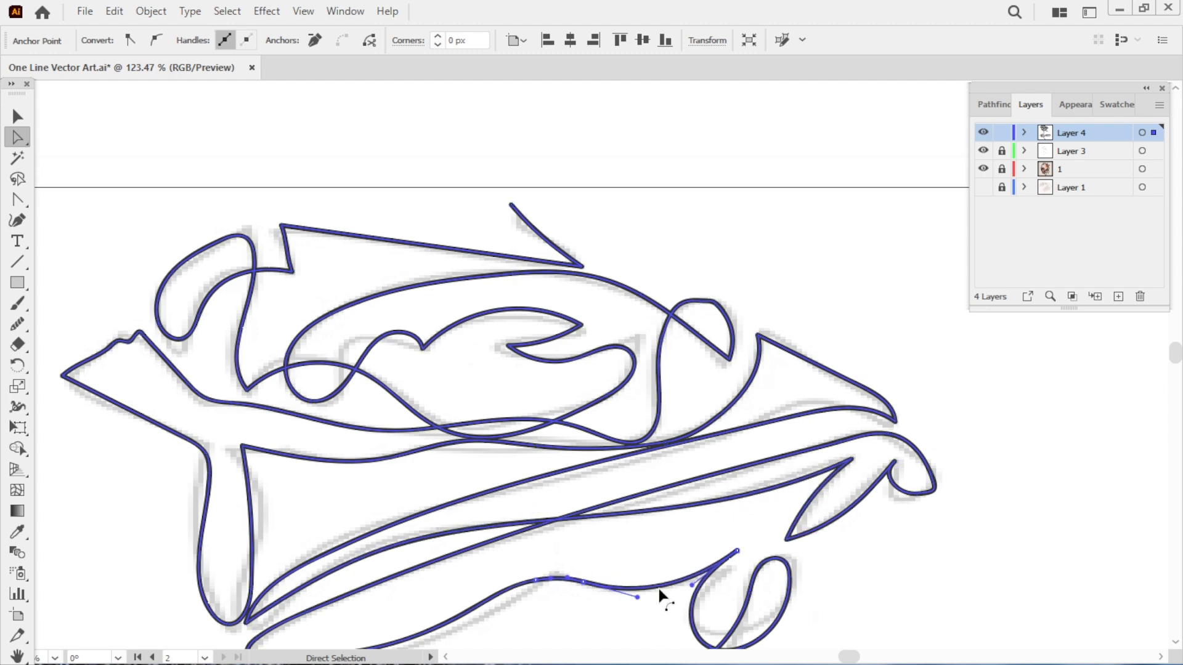
pyautogui.click(774, 626)
pyautogui.moveTo(747, 648); pyautogui.dragTo(717, 620)
pyautogui.click(698, 592)
pyautogui.click(726, 613)
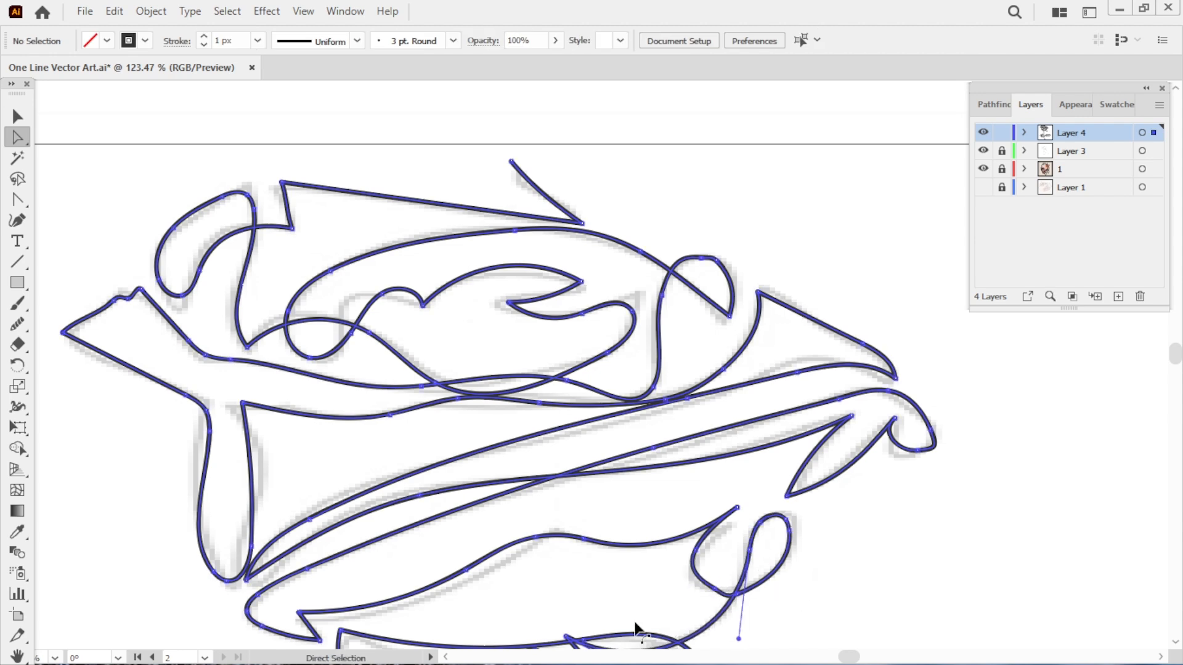
# - Reshape the middle and left part of the lower petal's upper edge to form the peak in the sketch
pyautogui.moveTo(467, 573); pyautogui.dragTo(469, 580)
pyautogui.click(534, 539)
pyautogui.click(300, 615)
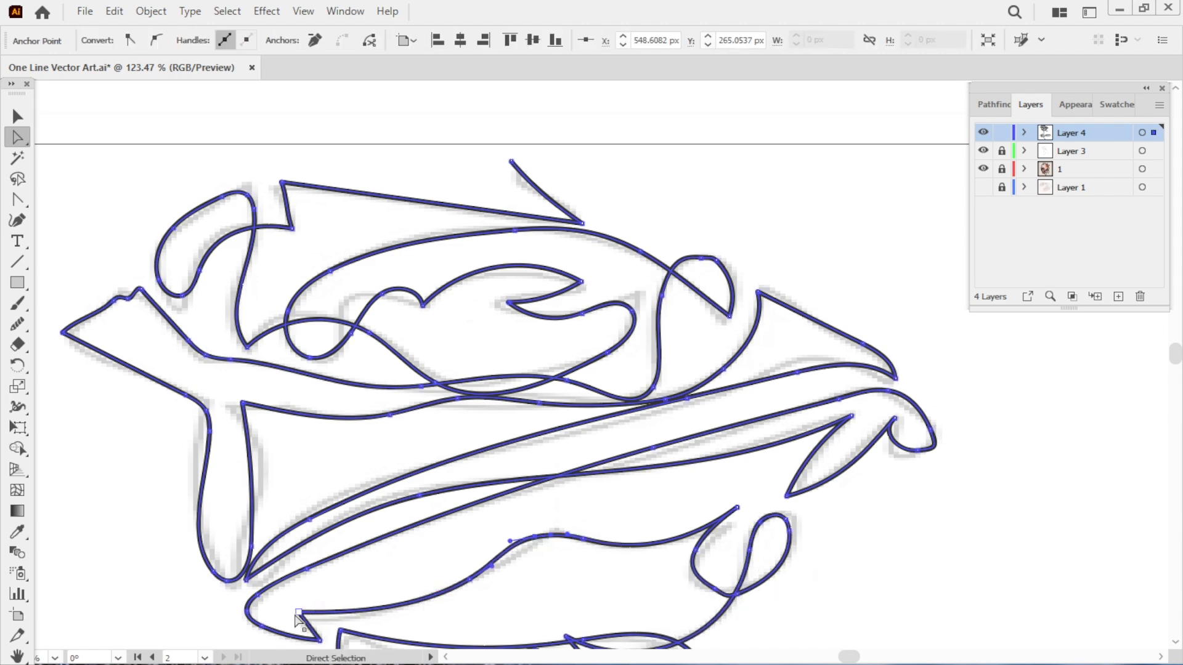
pyautogui.click(322, 623)
pyautogui.click(339, 614)
pyautogui.moveTo(341, 620); pyautogui.dragTo(343, 620)
pyautogui.moveTo(517, 544); pyautogui.dragTo(524, 549)
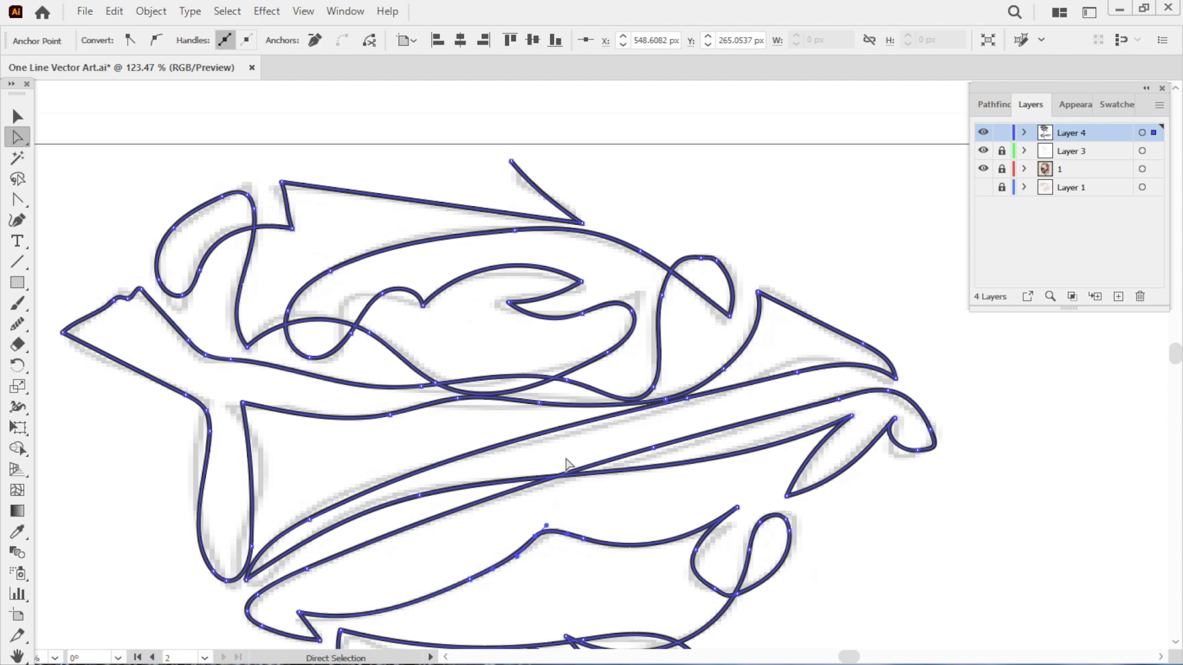
# - Bend the right side of the narrow vertical petal on the left outward, undoing the change to its left side
pyautogui.moveTo(566, 425); pyautogui.dragTo(562, 427)
pyautogui.moveTo(254, 480); pyautogui.dragTo(269, 481)
pyautogui.moveTo(208, 477); pyautogui.dragTo(199, 477)
pyautogui.hotkey('ctrl', 'z')
# - Reshape the pointed sepal beneath the rose's right side, adjusting its tip and upper curve to follow the sketch
pyautogui.moveTo(955, 390); pyautogui.dragTo(844, 356)
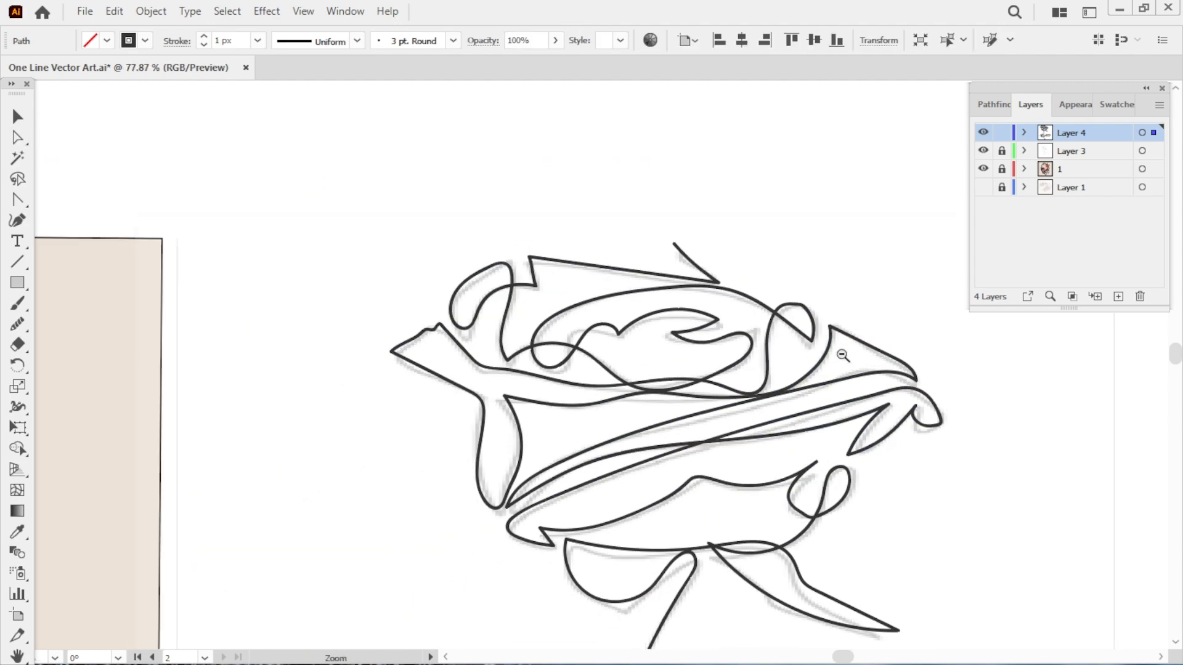
pyautogui.moveTo(917, 479); pyautogui.dragTo(793, 305)
pyautogui.click(718, 434)
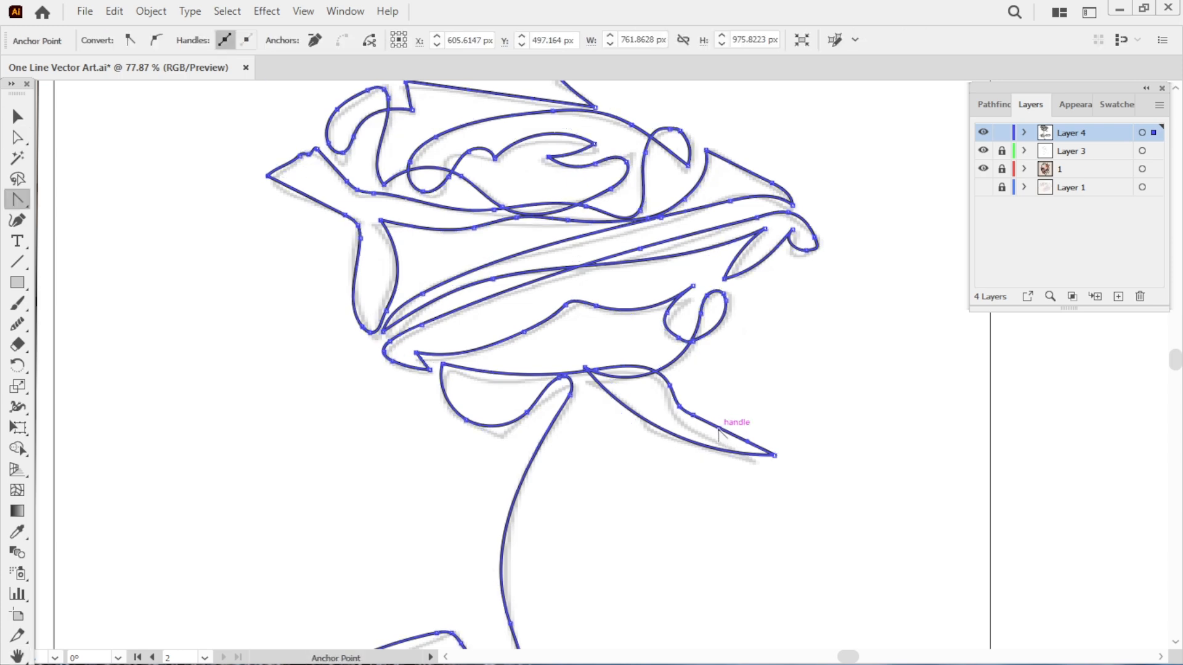
pyautogui.moveTo(719, 430); pyautogui.dragTo(694, 421)
pyautogui.hotkey('ctrl', 'z')
pyautogui.moveTo(680, 409); pyautogui.dragTo(672, 408)
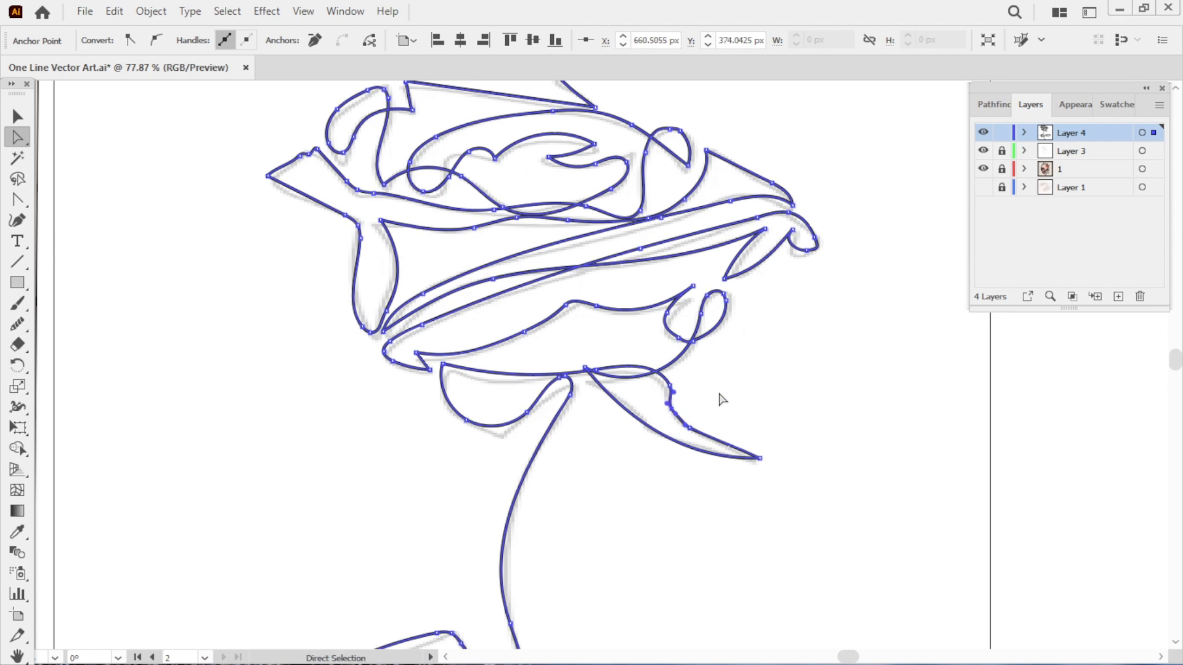
pyautogui.click(821, 430)
pyautogui.click(689, 264)
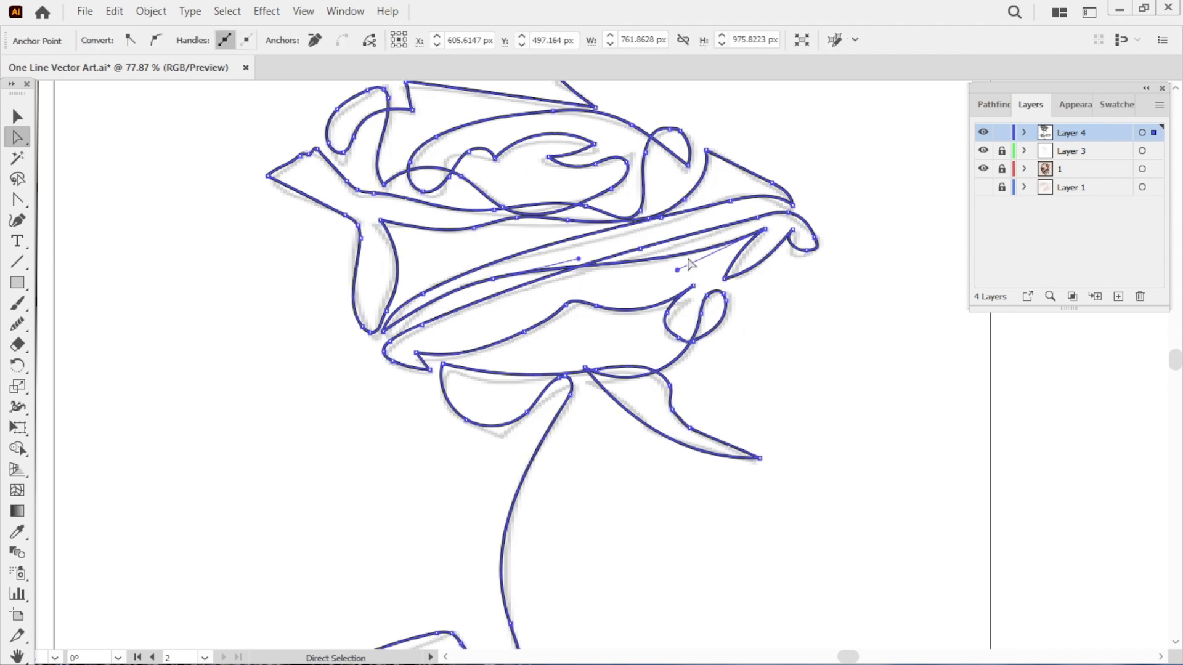
pyautogui.click(762, 226)
pyautogui.click(762, 309)
# - Straighten the left leaf's upper edge by converting its anchor points to corners, and reshape its lower edge toward the sketch
pyautogui.scroll(-2, 916, 411)
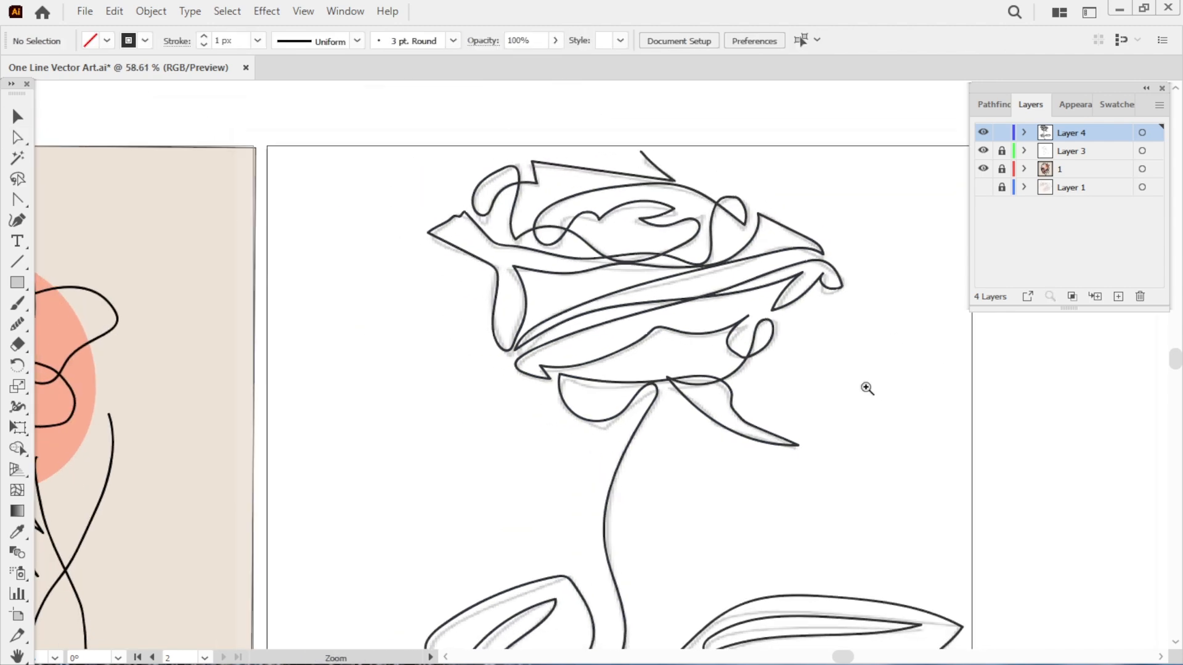
pyautogui.scroll(-2, 863, 388)
pyautogui.click(447, 455)
pyautogui.hotkey('shift', 'c')
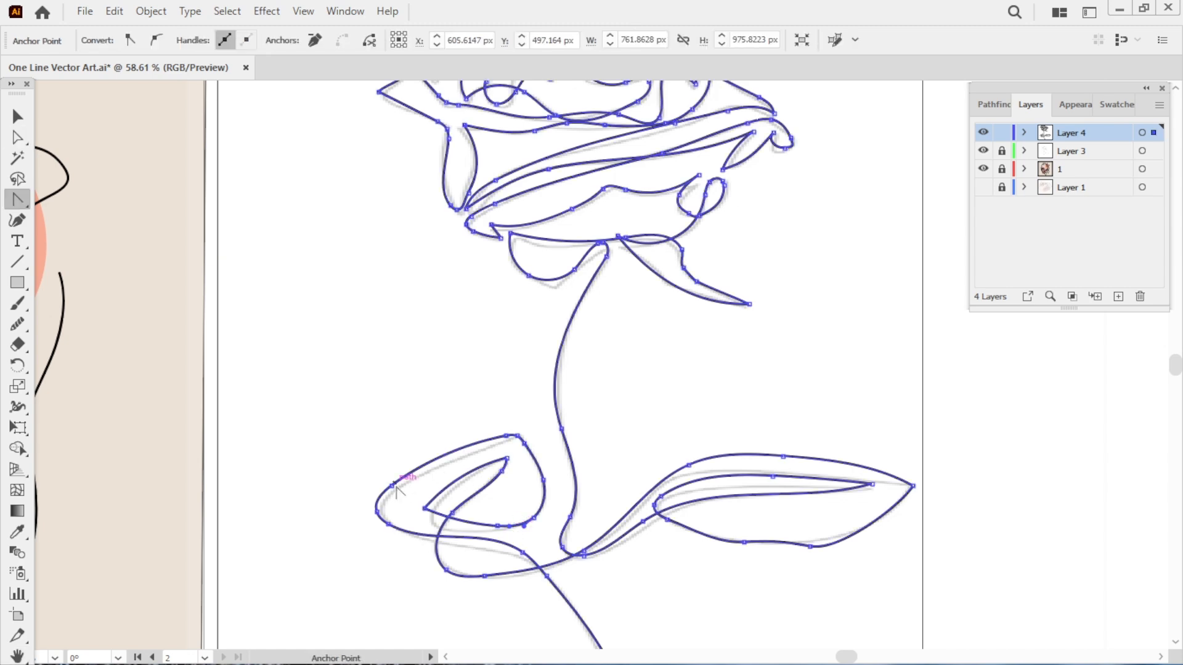
pyautogui.click(391, 485)
pyautogui.click(506, 438)
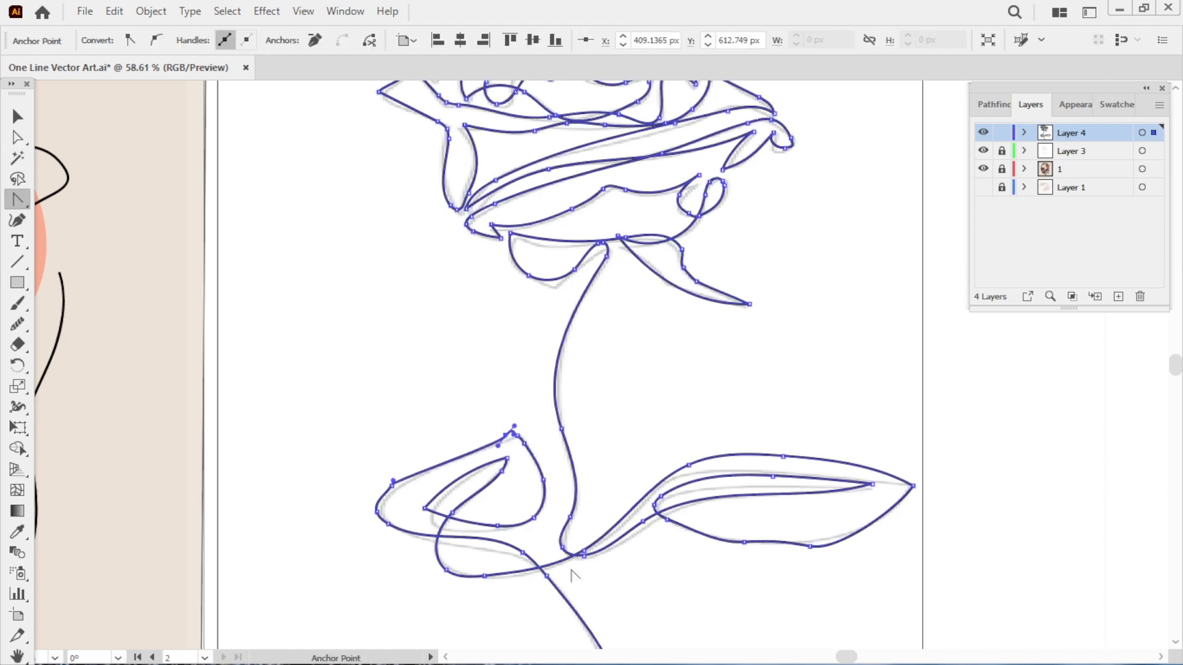
pyautogui.moveTo(383, 500); pyautogui.dragTo(426, 555)
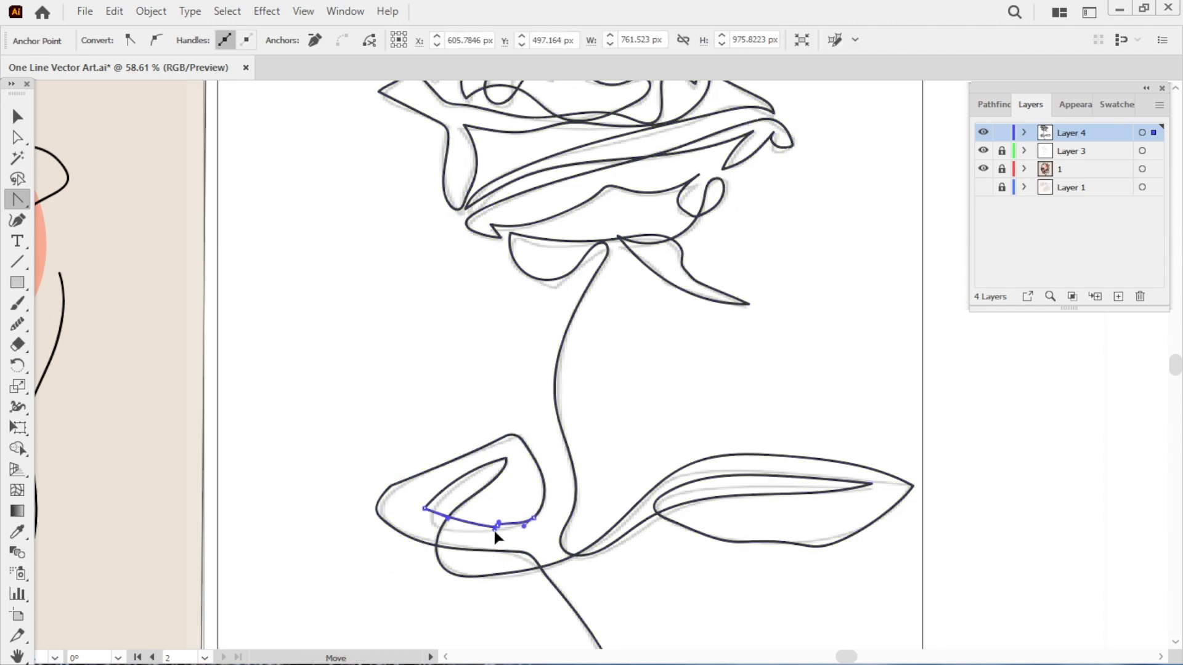
# - Round out the bottom and left end of the left leaf's inner loop to follow the sketch
pyautogui.keyDown('ctrl'); pyautogui.click(450, 516); pyautogui.keyUp('ctrl')
pyautogui.moveTo(447, 524); pyautogui.dragTo(478, 538)
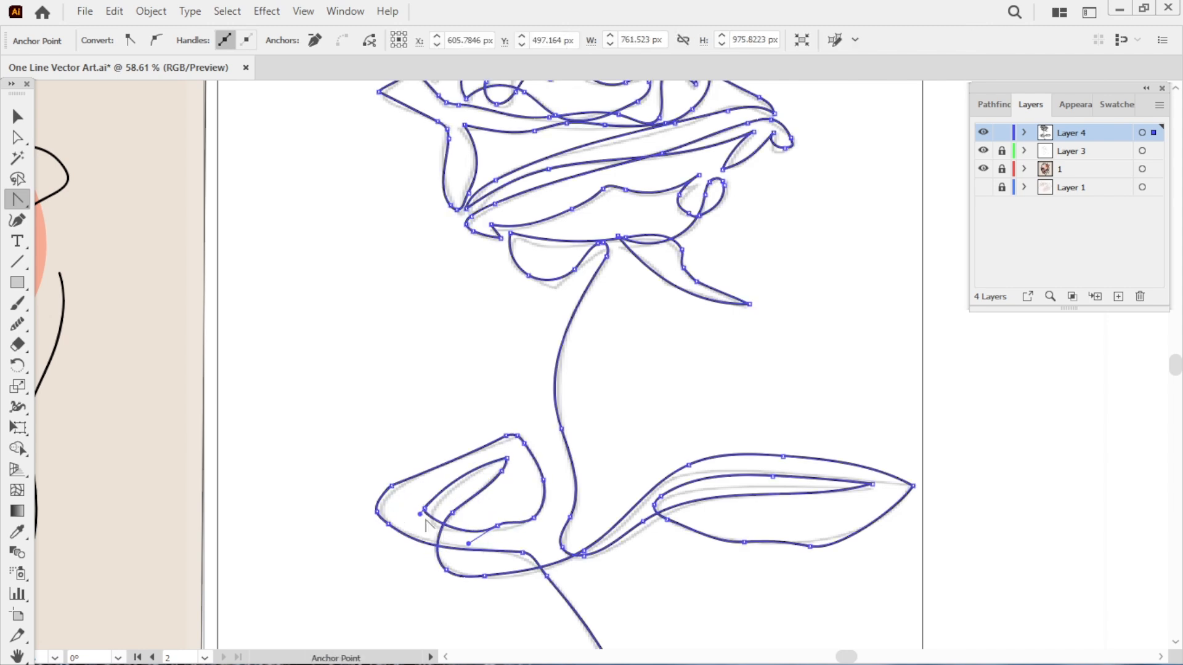
pyautogui.keyDown('ctrl'); pyautogui.click(422, 507); pyautogui.keyUp('ctrl')
pyautogui.moveTo(425, 511); pyautogui.dragTo(441, 529)
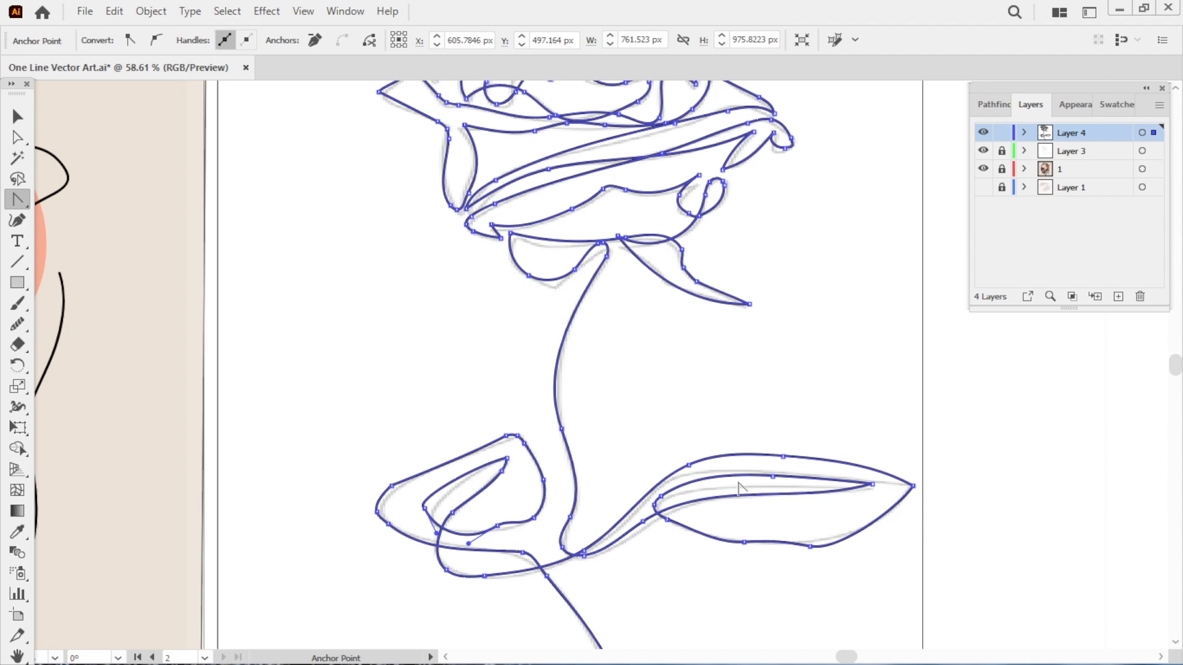
# - Lower the upper curve of the right leaf's inner vein toward the sketch
pyautogui.press('a')
pyautogui.moveTo(742, 481); pyautogui.dragTo(660, 508)
pyautogui.click(699, 565)
# - Lower the right leaf's upper edge toward the sketch and convert its peak anchor to a corner
pyautogui.click(794, 457)
pyautogui.moveTo(797, 460); pyautogui.dragTo(806, 477)
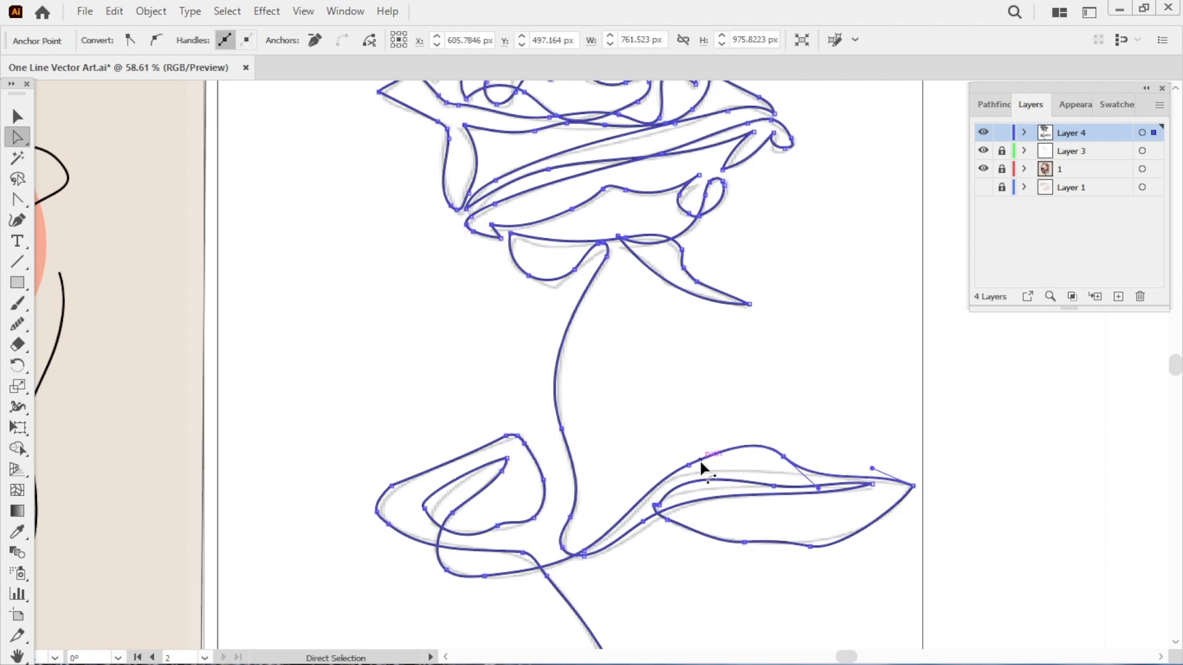
pyautogui.moveTo(688, 466); pyautogui.dragTo(685, 474)
pyautogui.moveTo(781, 456); pyautogui.dragTo(825, 468)
pyautogui.click(828, 485)
pyautogui.click(819, 482)
pyautogui.click(778, 458)
pyautogui.hotkey('shift', 'c')
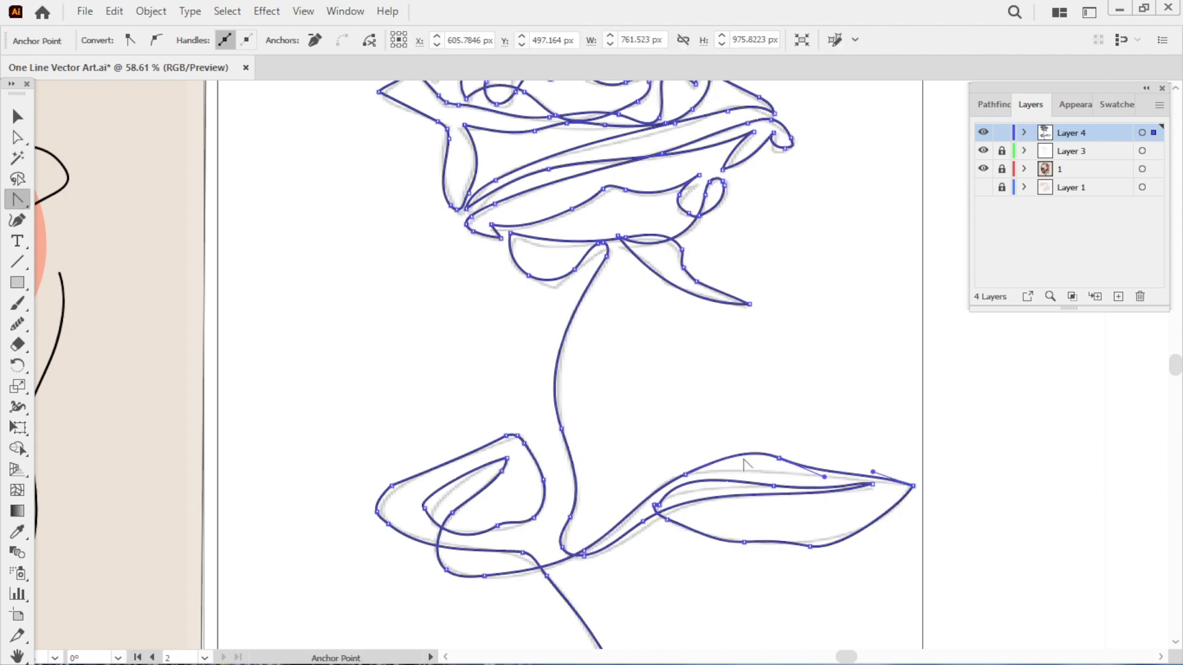
pyautogui.click(778, 458)
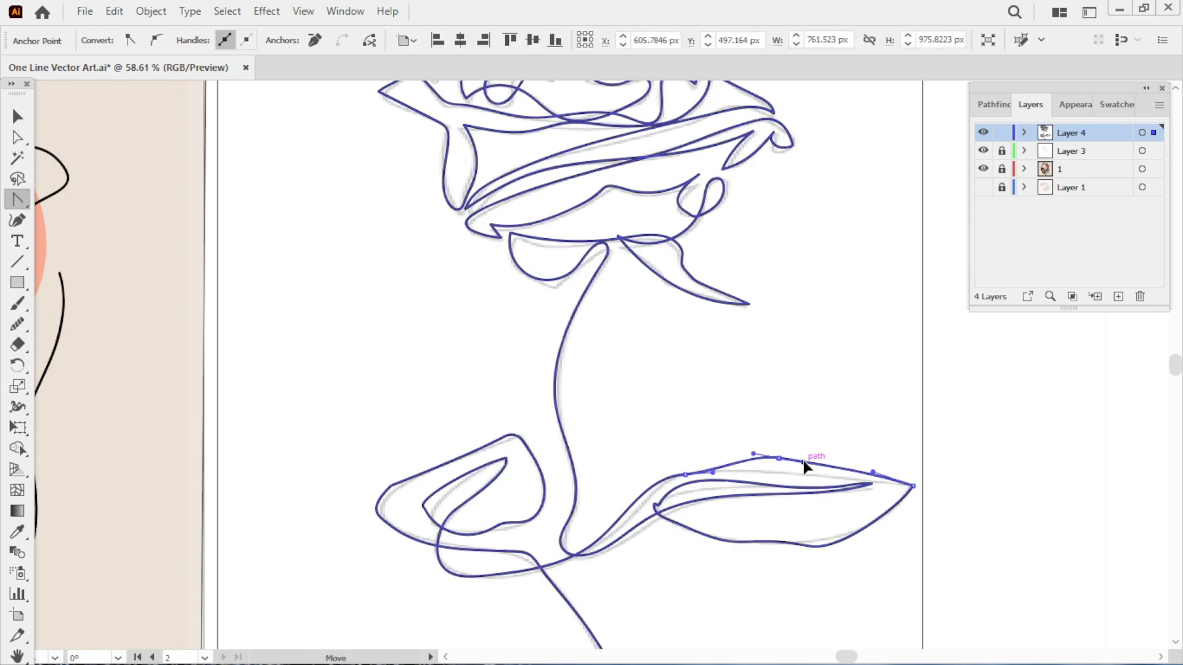
# - Deselect the rose line and hide the sketch on Layer 3
pyautogui.press('v')
pyautogui.click(818, 451)
pyautogui.click(983, 152)
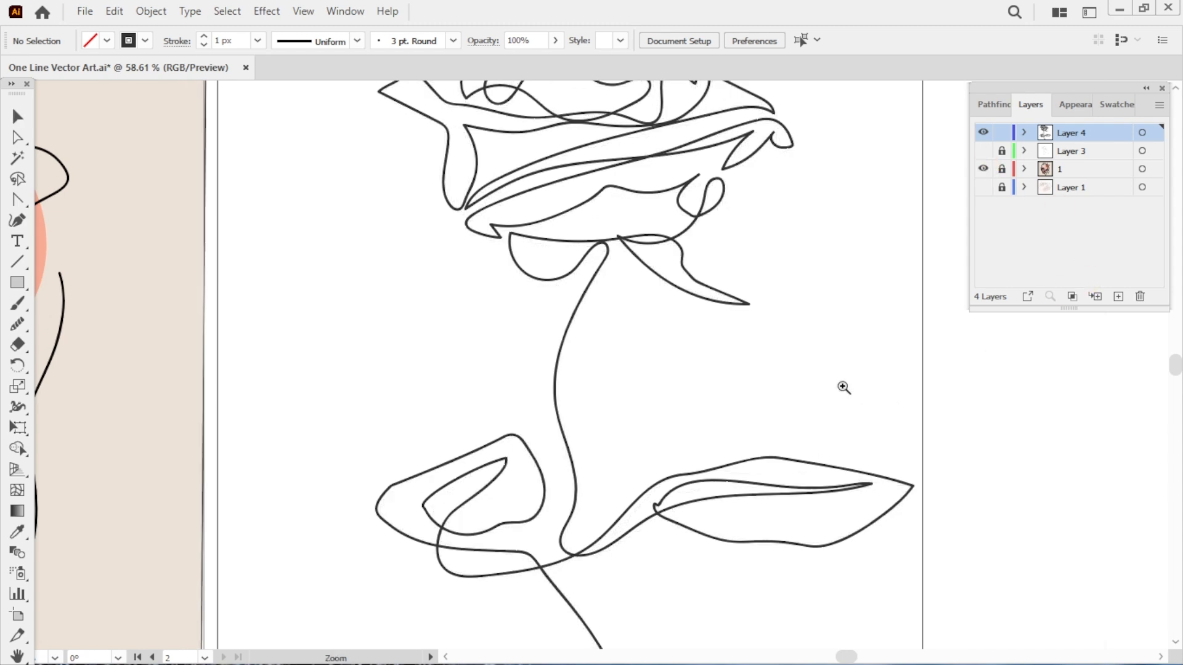
# - Use the Smooth tool to soften the left leaf's outline and inner loop and the stem section beneath it
pyautogui.keyDown('ctrl'); pyautogui.keyDown('alt'); pyautogui.click(843, 388); pyautogui.keyUp('alt'); pyautogui.keyUp('ctrl')
pyautogui.moveTo(1124, 483); pyautogui.dragTo(1162, 556)
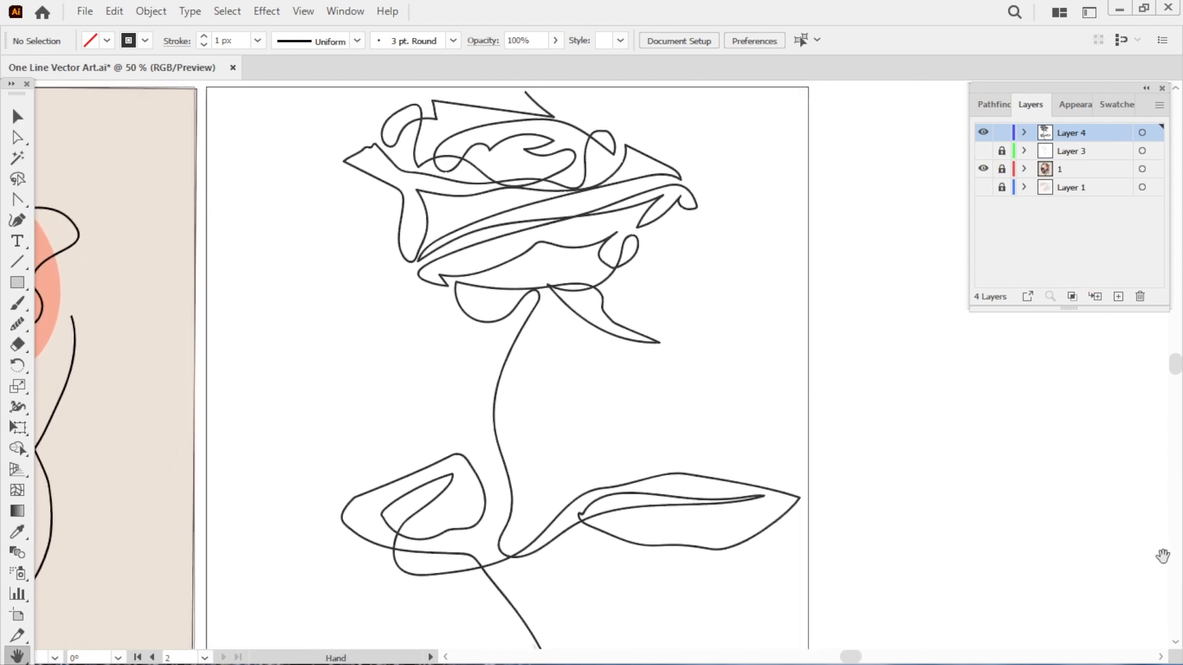
pyautogui.click(612, 318)
pyautogui.press('a')
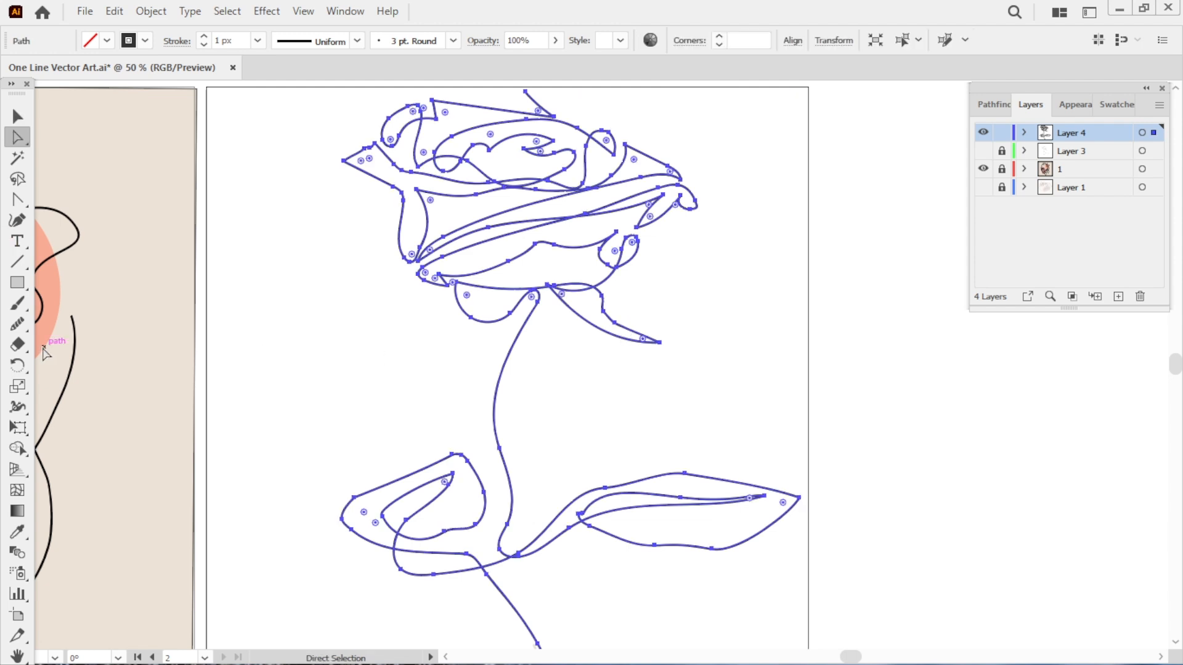
pyautogui.click(17, 324)
pyautogui.moveTo(505, 599)
pyautogui.mouseDown()
pyautogui.moveTo(465, 558)
pyautogui.moveTo(435, 554)
pyautogui.mouseUp()
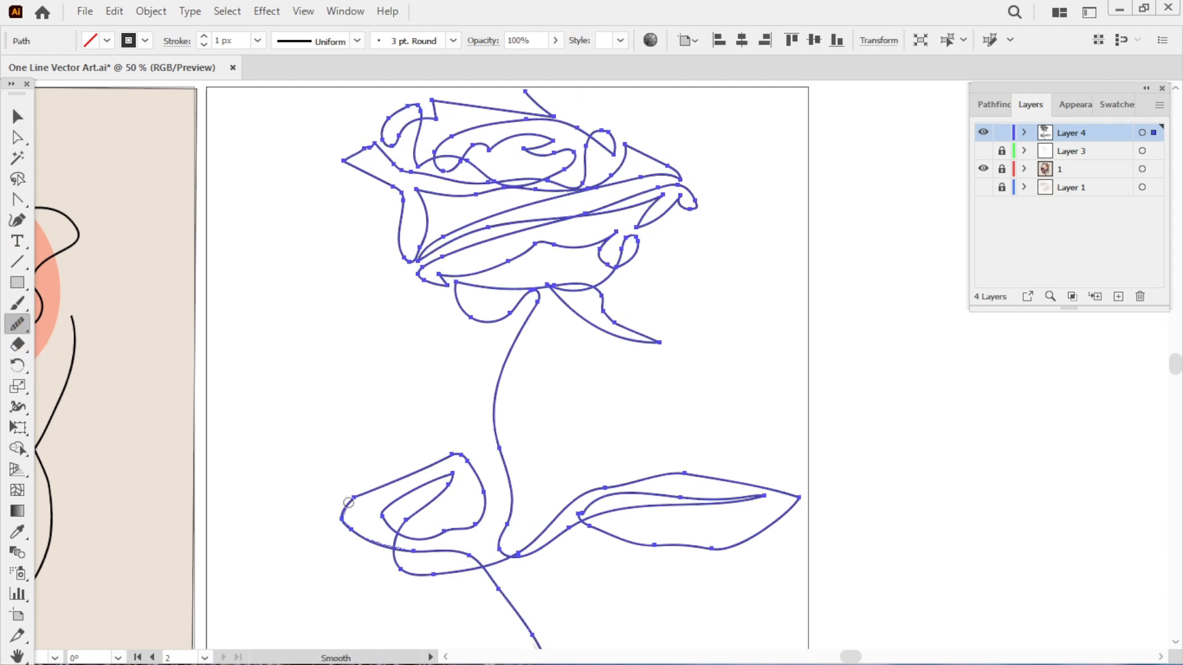
pyautogui.moveTo(348, 502); pyautogui.dragTo(432, 468)
pyautogui.moveTo(476, 522); pyautogui.dragTo(472, 527)
pyautogui.moveTo(445, 534); pyautogui.dragTo(420, 542)
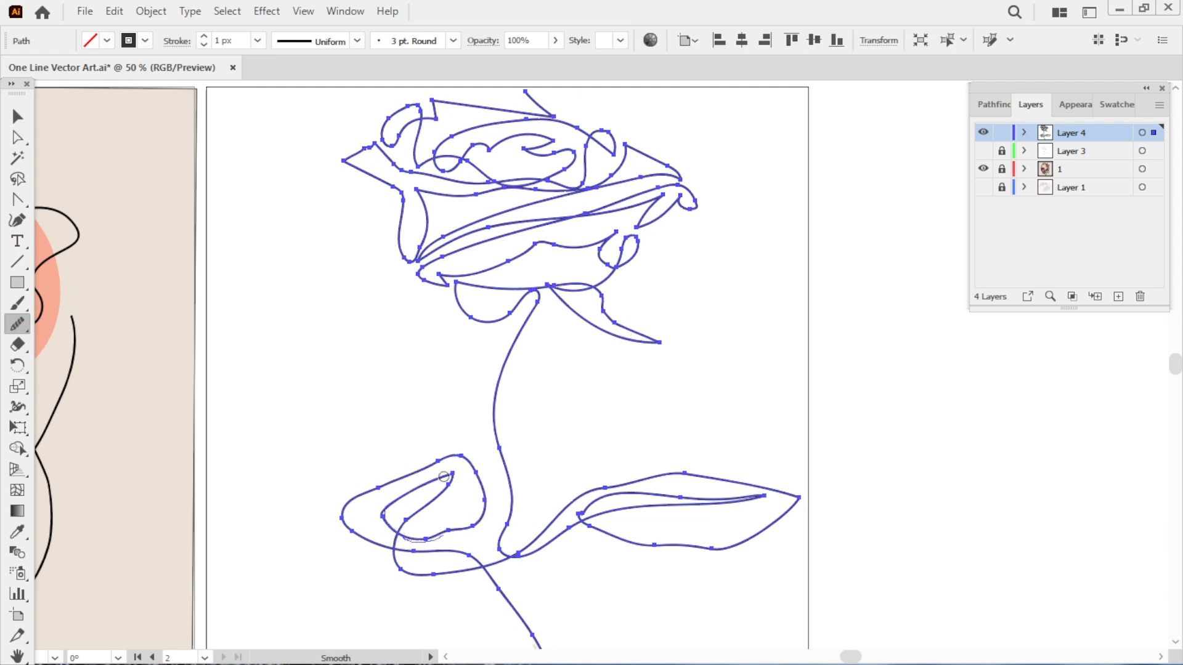
pyautogui.moveTo(444, 477); pyautogui.dragTo(412, 522)
# - Smooth the lower loop, the right leaf's outline and vein, and the stem up to the rose head
pyautogui.moveTo(404, 573)
pyautogui.mouseDown()
pyautogui.moveTo(508, 556)
pyautogui.moveTo(613, 486)
pyautogui.moveTo(685, 473)
pyautogui.moveTo(803, 500)
pyautogui.moveTo(739, 547)
pyautogui.moveTo(603, 530)
pyautogui.mouseUp()
pyautogui.moveTo(629, 491); pyautogui.dragTo(749, 502)
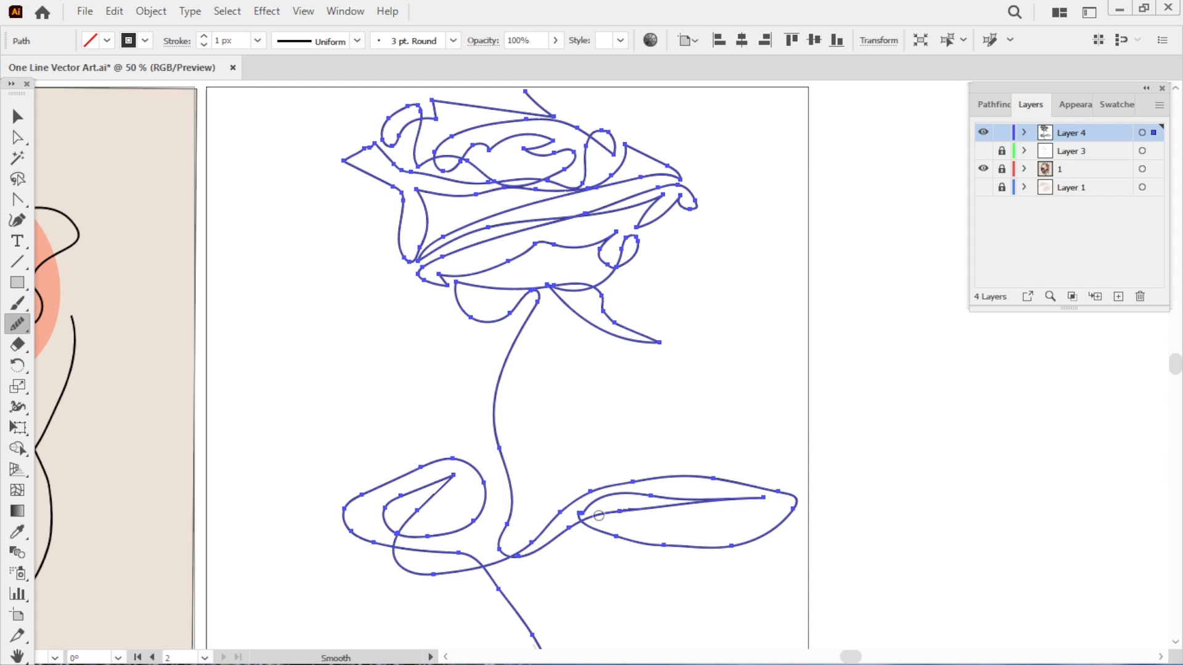
pyautogui.moveTo(598, 516); pyautogui.dragTo(522, 501)
pyautogui.moveTo(491, 410); pyautogui.dragTo(492, 425)
pyautogui.moveTo(542, 291); pyautogui.dragTo(510, 330)
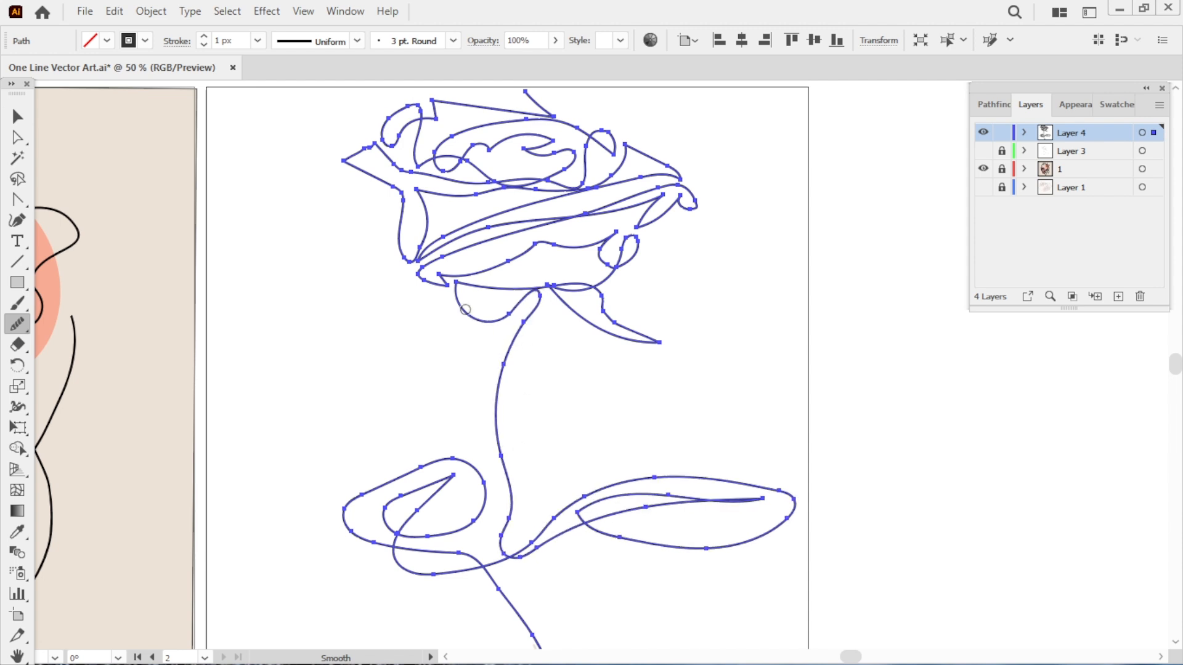
# - Smooth the sepal beneath the rose and the petal lines of the rose head, leaving the line deselected
pyautogui.moveTo(575, 287)
pyautogui.mouseDown()
pyautogui.moveTo(604, 321)
pyautogui.moveTo(660, 343)
pyautogui.mouseUp()
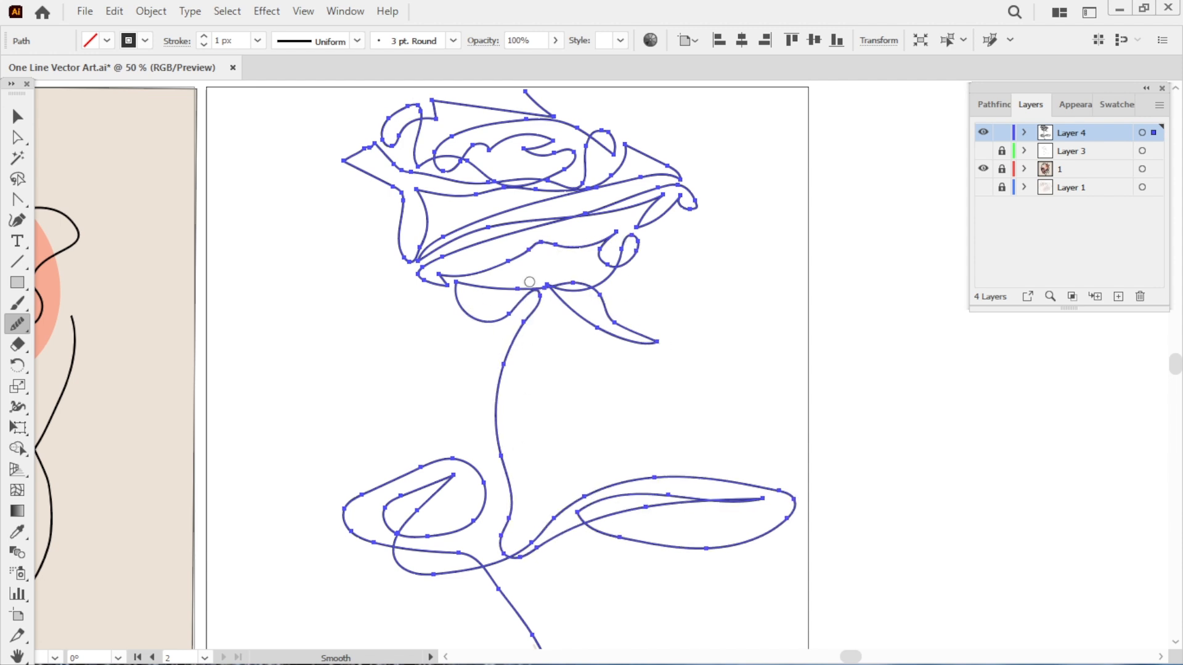
pyautogui.moveTo(446, 275); pyautogui.dragTo(627, 199)
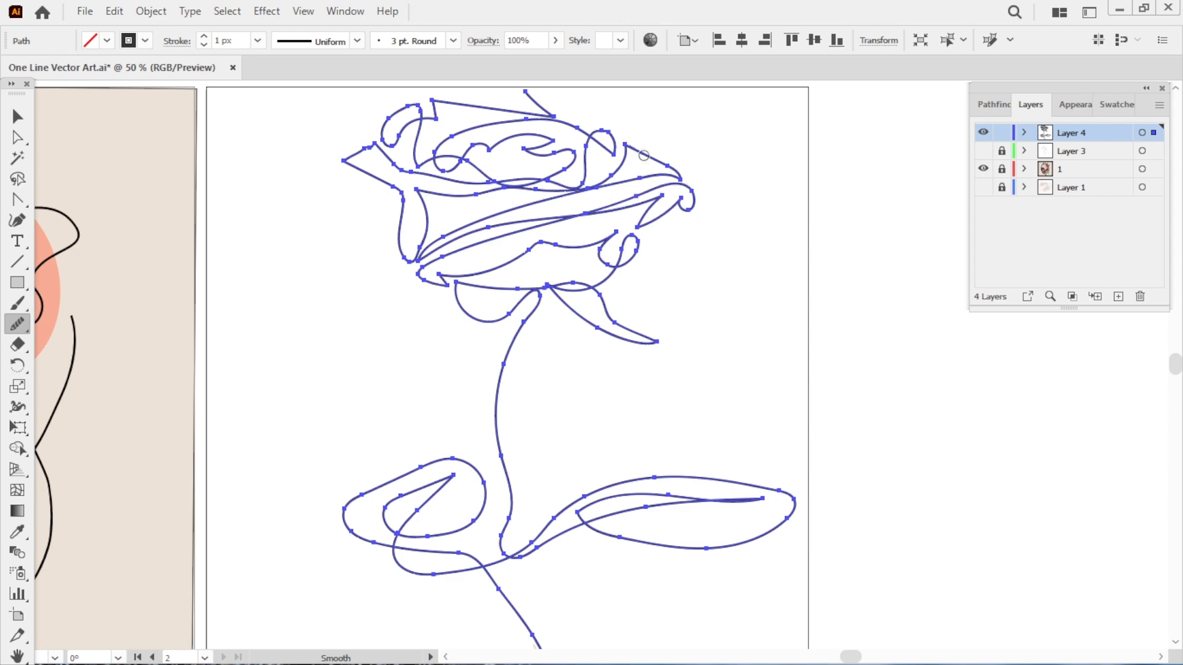
pyautogui.moveTo(644, 155); pyautogui.dragTo(561, 196)
pyautogui.moveTo(487, 175)
pyautogui.mouseDown()
pyautogui.moveTo(427, 155)
pyautogui.moveTo(468, 119)
pyautogui.mouseUp()
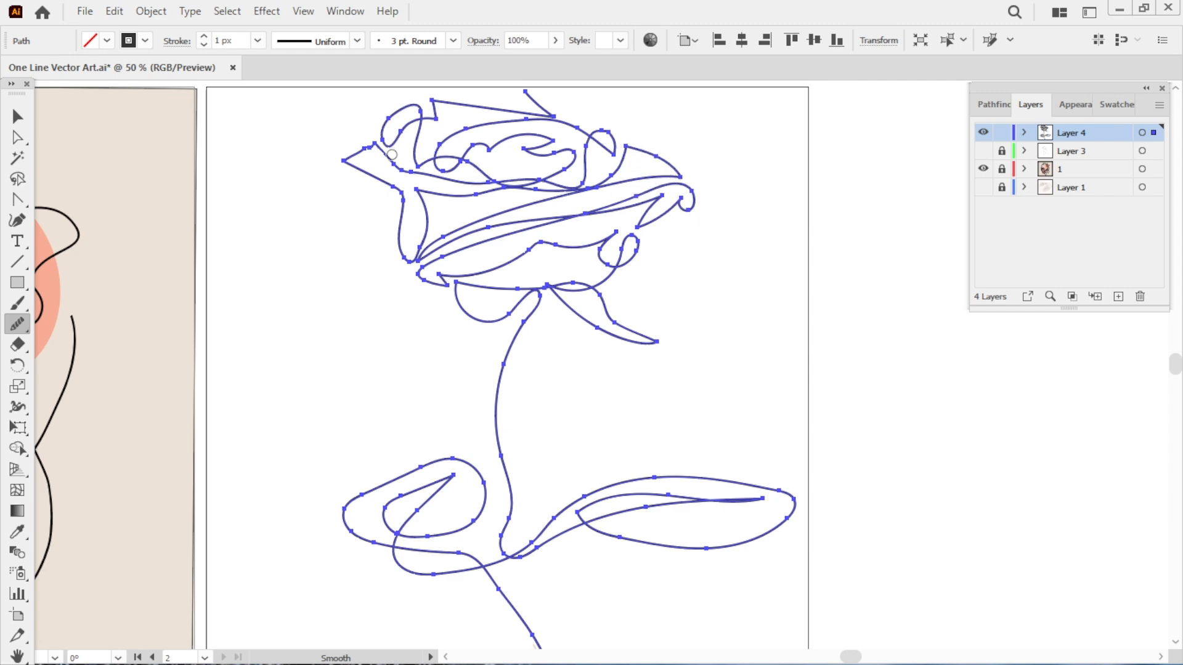
pyautogui.press('v')
pyautogui.click(839, 403)
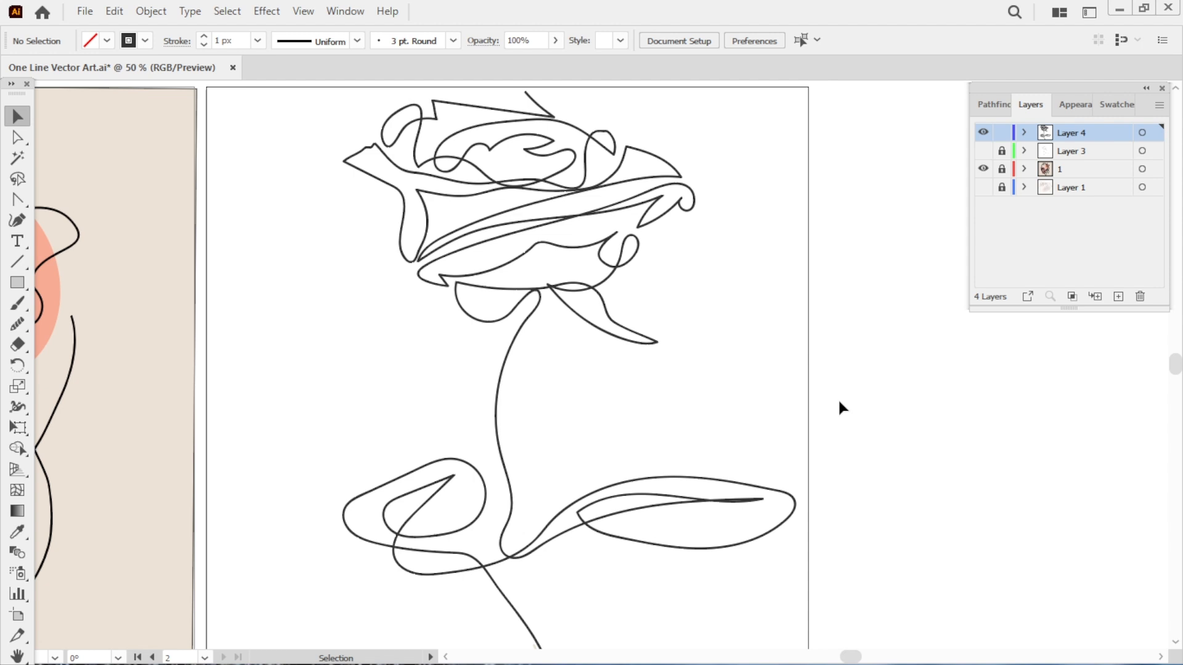
# - Draw a background rectangle covering the whole rose artboard
pyautogui.click(18, 283)
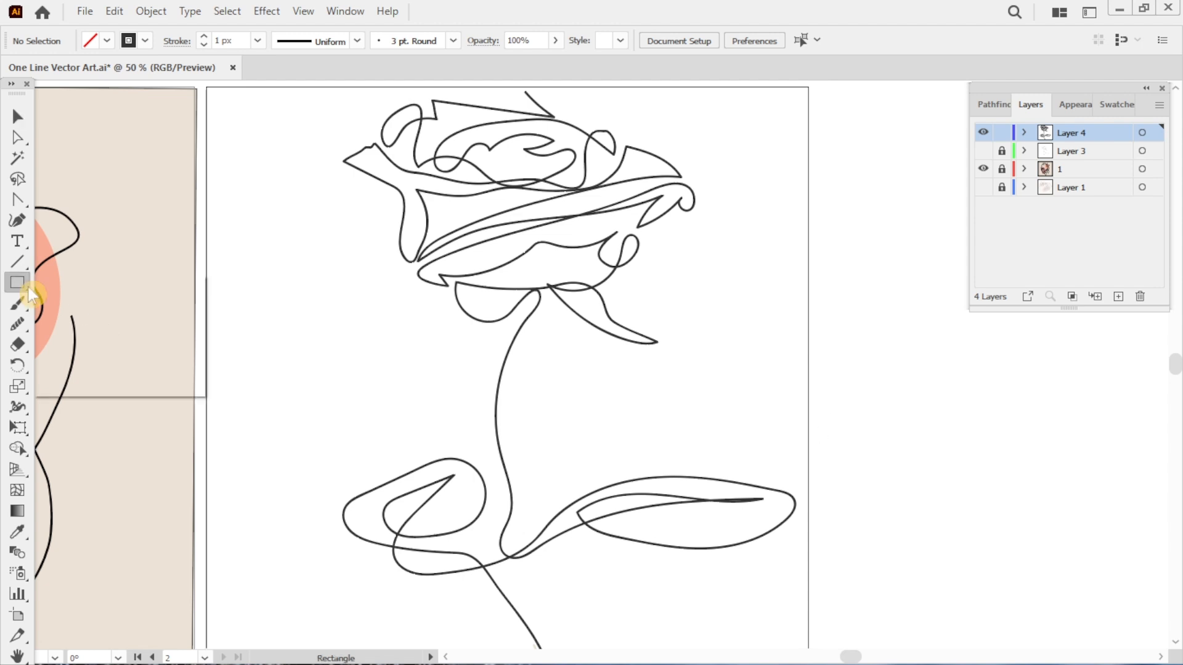
pyautogui.hotkey('ctrl', 'space')
pyautogui.moveTo(287, 180); pyautogui.dragTo(250, 185)
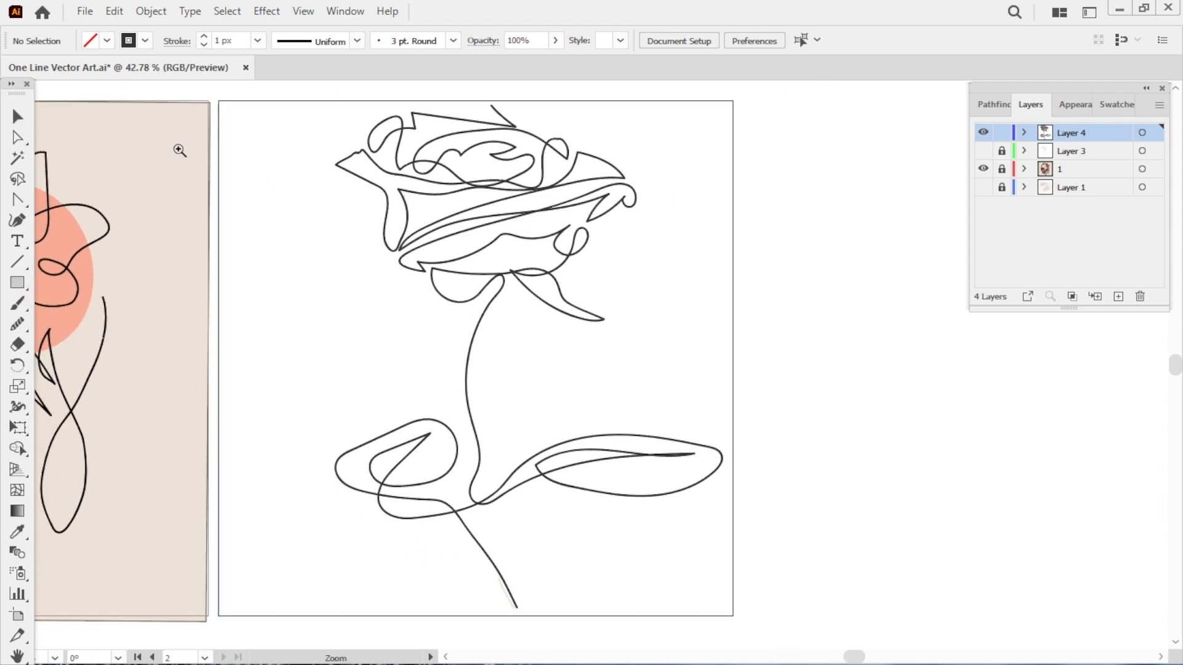
pyautogui.click(19, 283)
pyautogui.moveTo(219, 101)
pyautogui.mouseDown()
pyautogui.moveTo(618, 367)
pyautogui.moveTo(705, 247)
pyautogui.moveTo(733, 615)
pyautogui.mouseUp()
pyautogui.hotkey('ctrl', 'z')
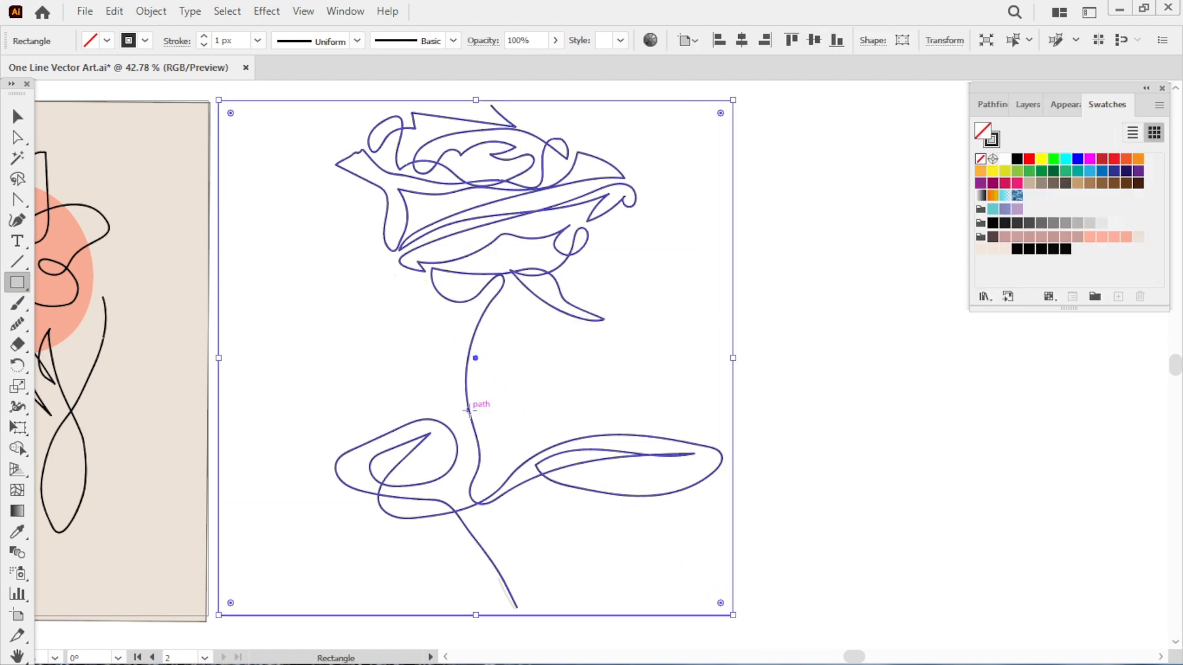
# - Fill the background rectangle with the salmon pink swatch and send it behind the rose line
pyautogui.press('i')
pyautogui.click(981, 249)
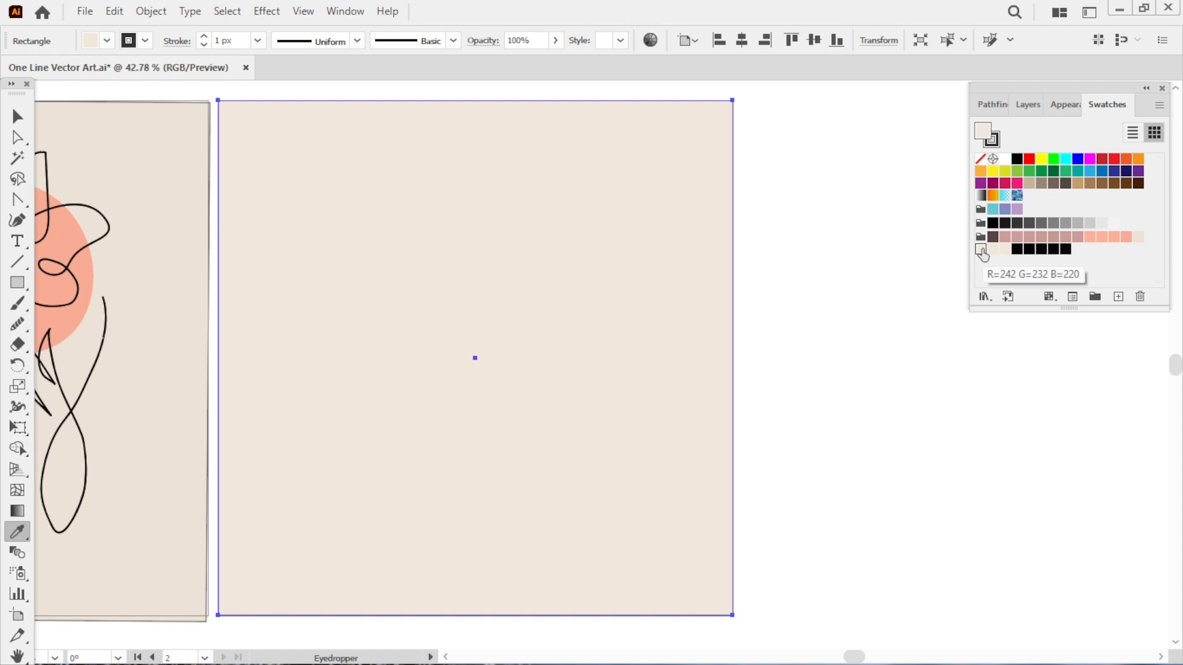
pyautogui.click(1012, 237)
pyautogui.click(1090, 237)
pyautogui.hotkey('ctrl', 'shift', '[')
pyautogui.press('v')
pyautogui.click(872, 390)
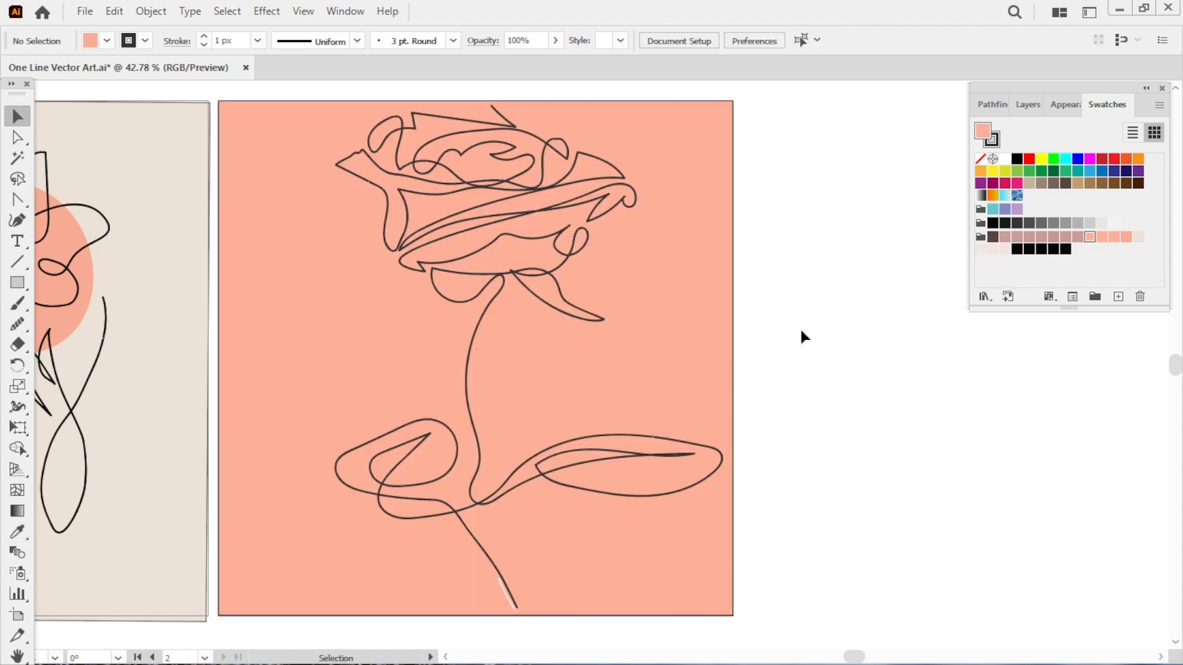
# - Create a new layer above Layer 4 to hold the rose line separately from the pink background rectangle
pyautogui.click(1028, 104)
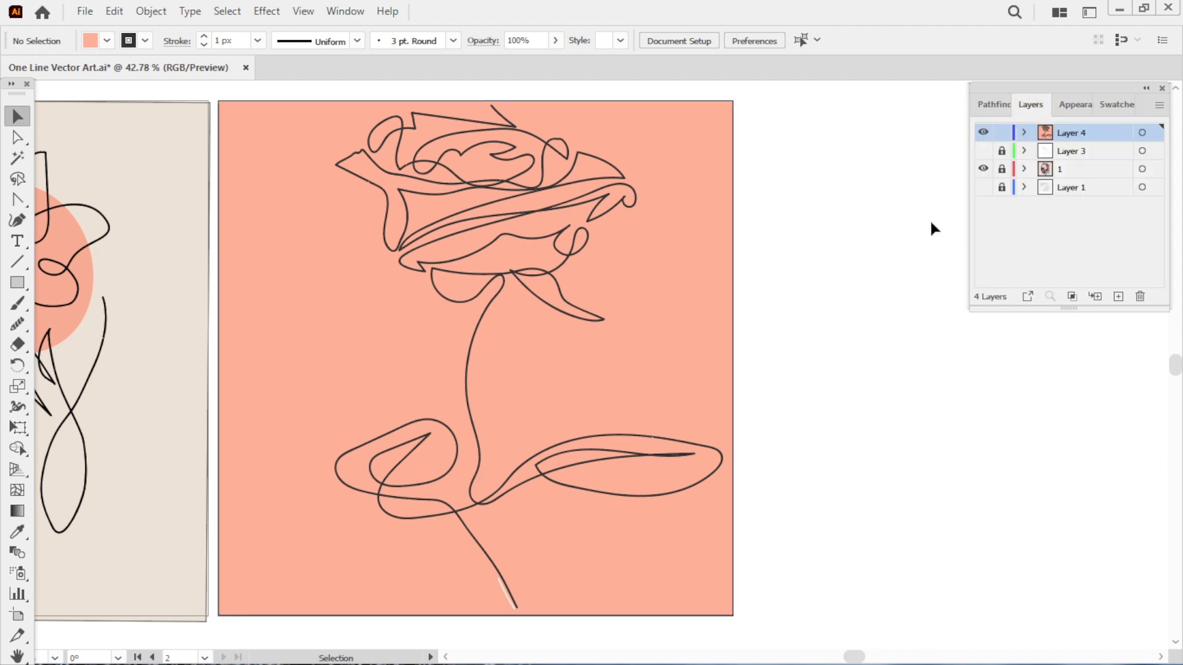
pyautogui.click(590, 212)
pyautogui.click(791, 274)
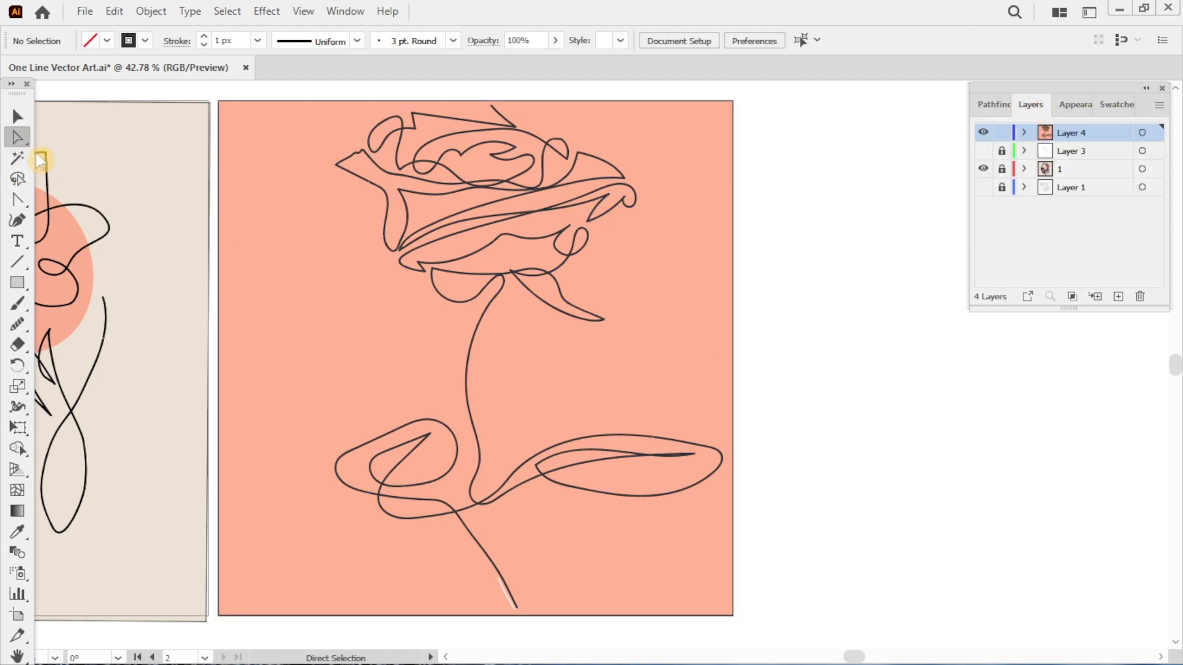
pyautogui.click(290, 115)
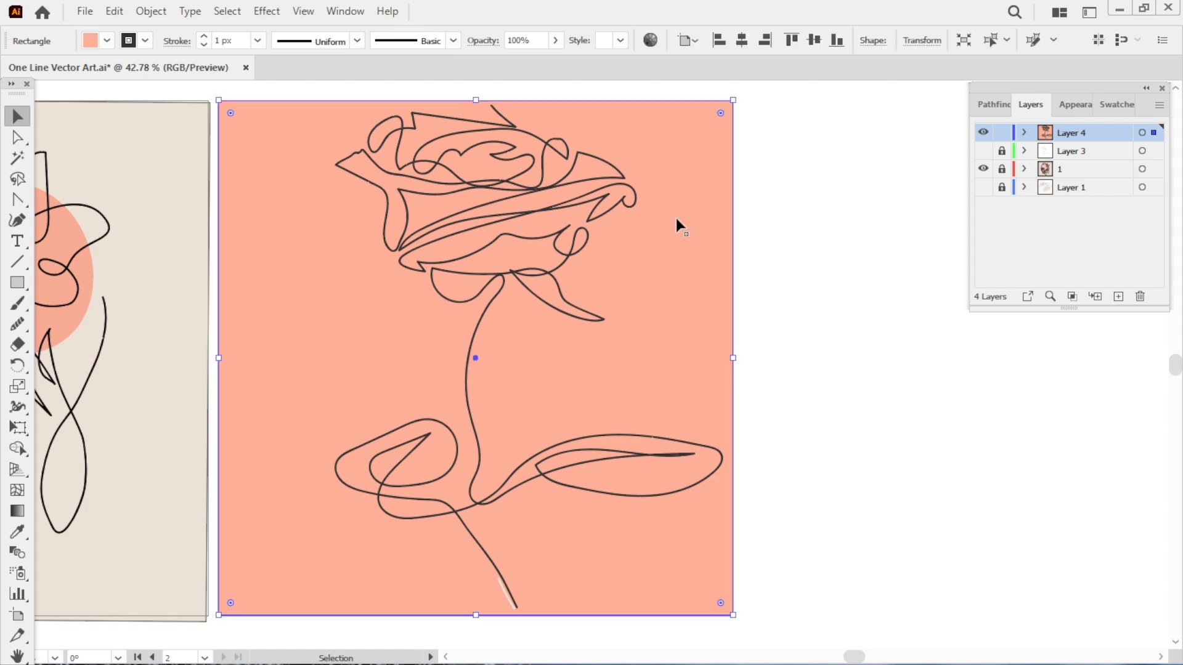
pyautogui.click(1001, 132)
pyautogui.click(1118, 296)
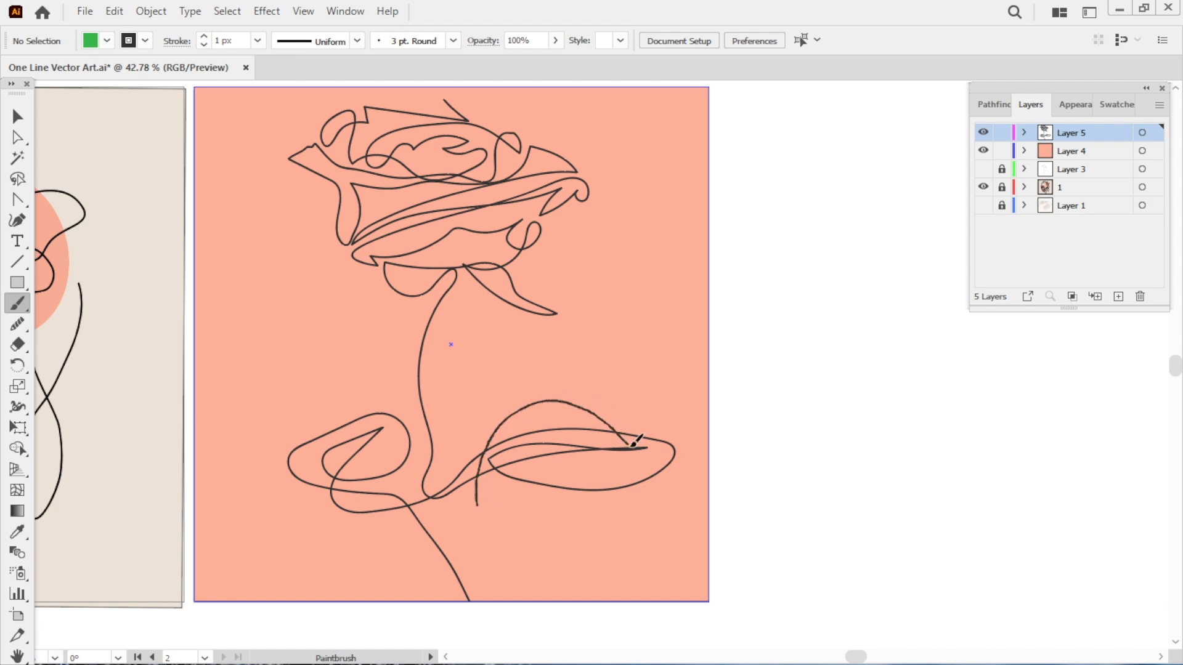
# - Paint a closed wavy leaf shape over the right leaf with the Paintbrush, and give it a light green fill and no stroke
pyautogui.moveTo(482, 500); pyautogui.dragTo(482, 502)
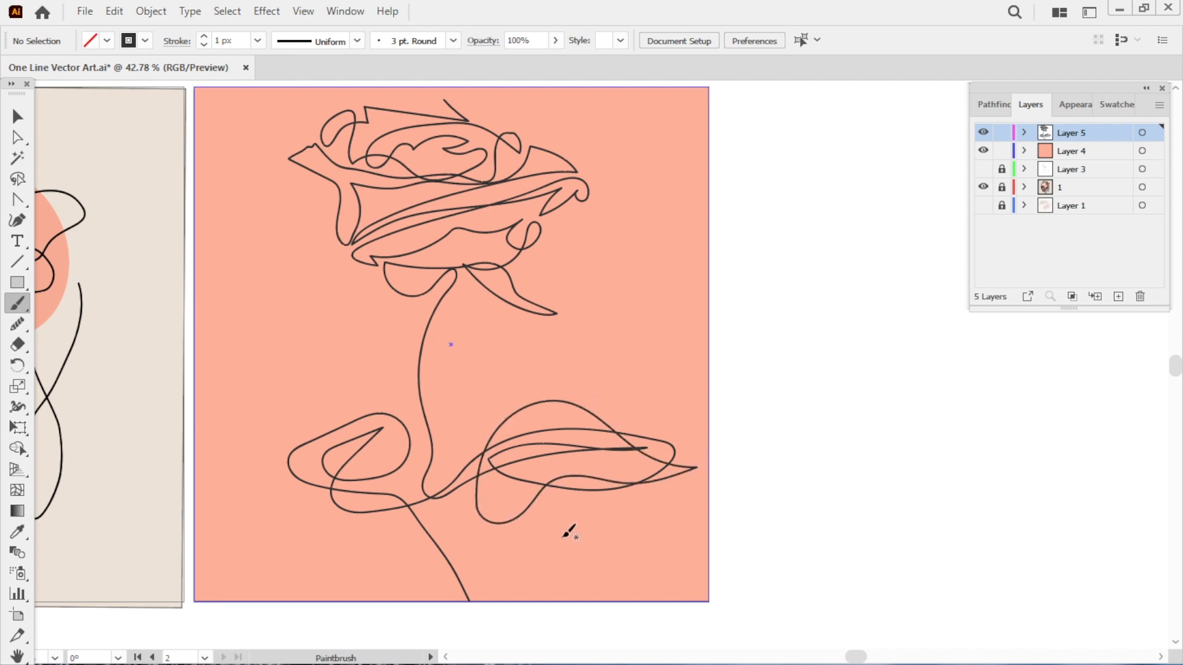
pyautogui.press('v')
pyautogui.click(534, 501)
pyautogui.click(107, 40)
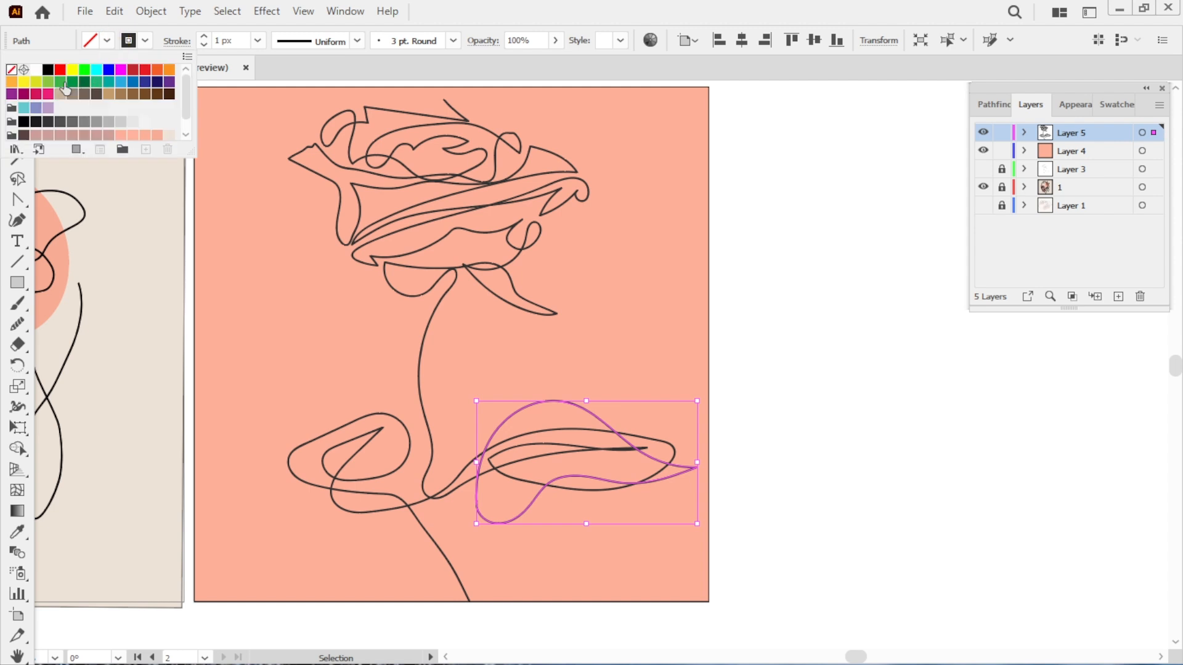
pyautogui.click(60, 84)
pyautogui.click(49, 84)
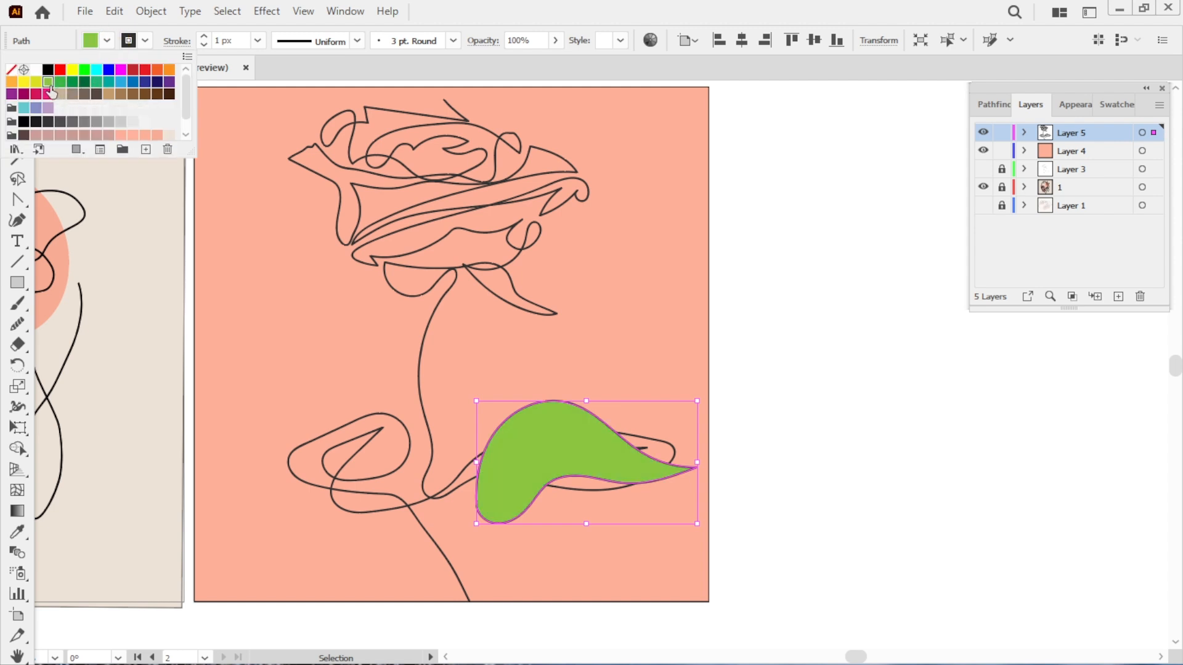
pyautogui.click(145, 41)
pyautogui.click(11, 70)
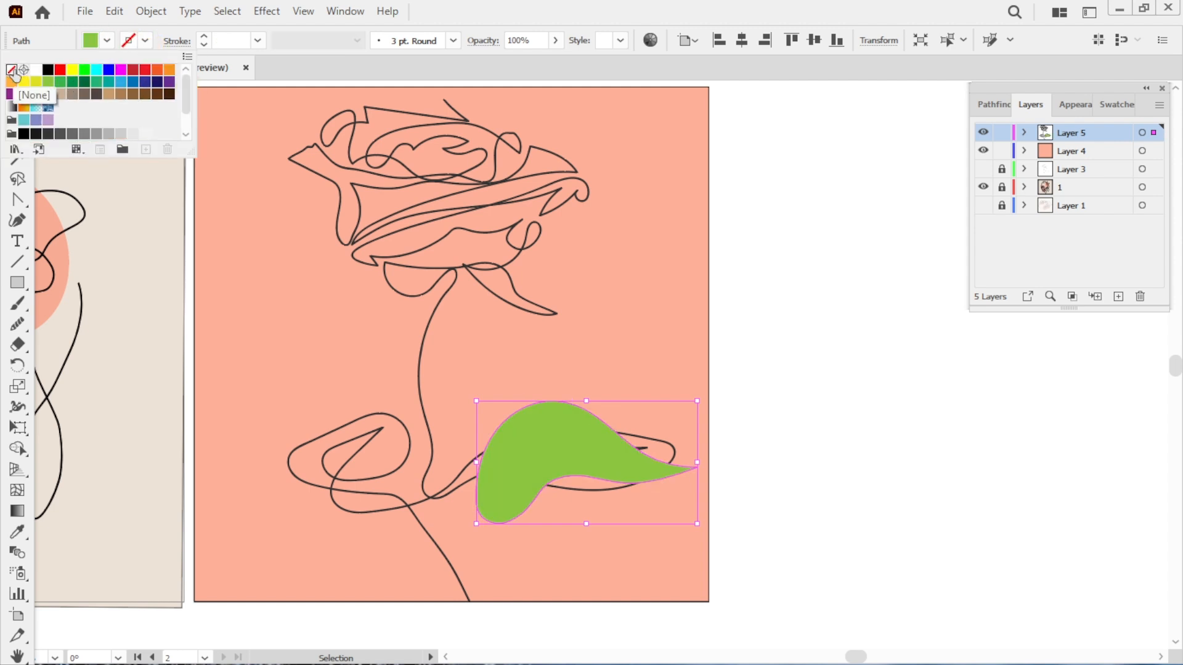
# - Recolour the wavy leaf shape over the right leaf dark green and set its opacity to 56%
pyautogui.click(1114, 106)
pyautogui.doubleClick(985, 135)
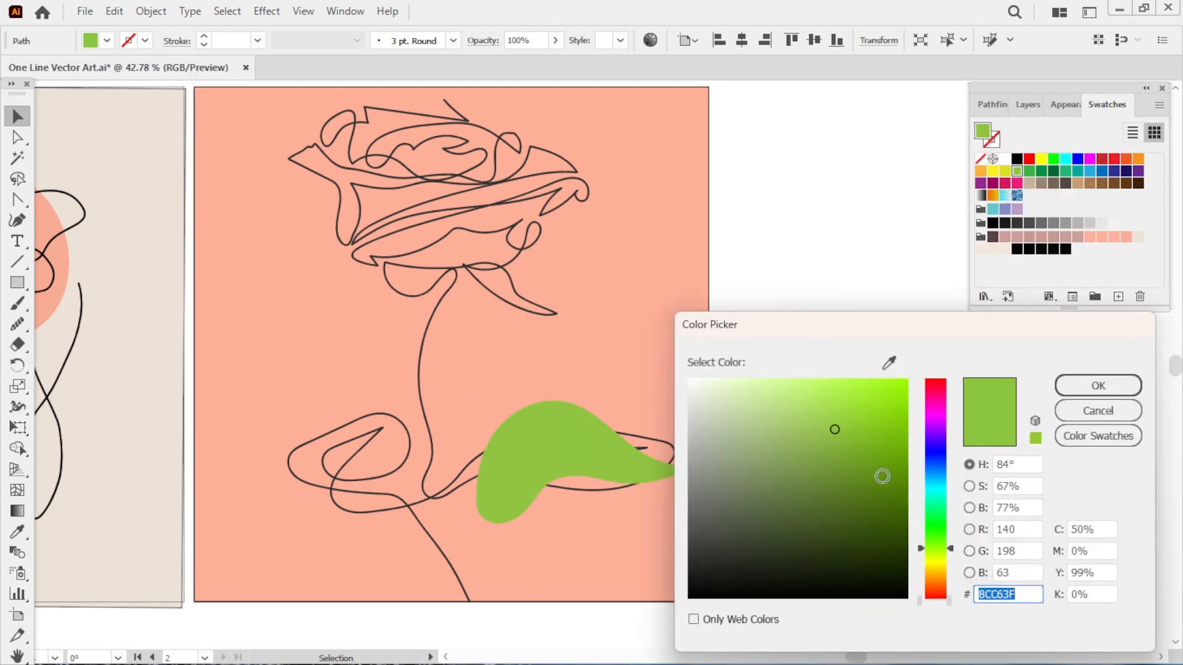
pyautogui.moveTo(865, 516); pyautogui.dragTo(885, 513)
pyautogui.click(1077, 389)
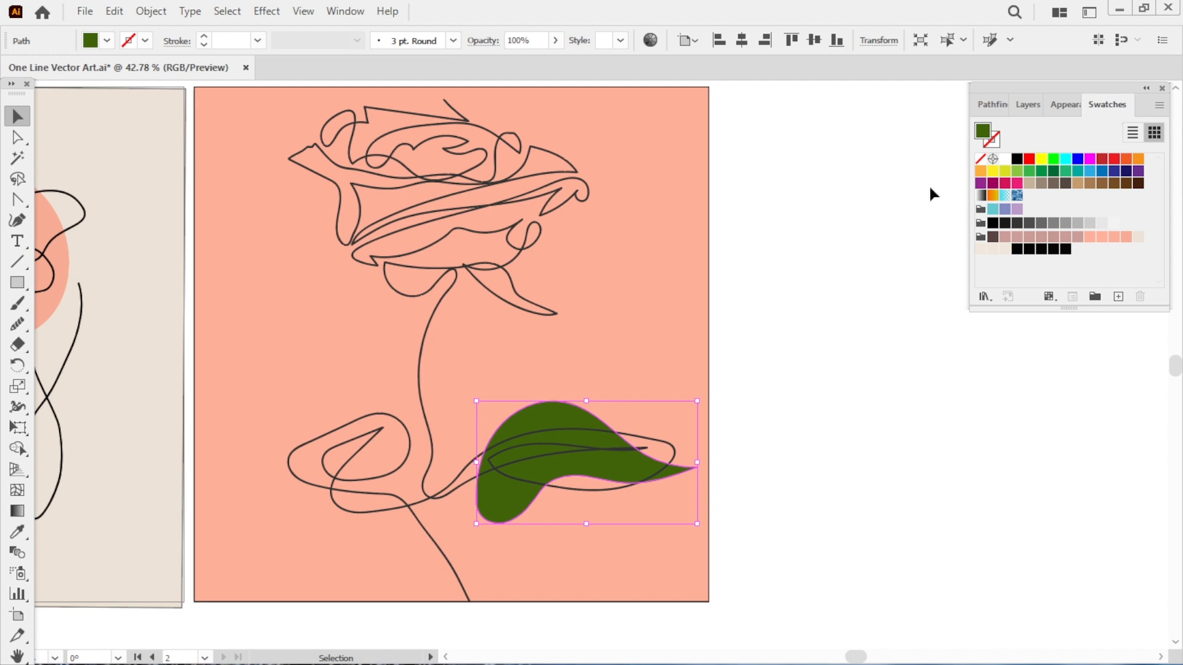
pyautogui.click(555, 40)
pyautogui.moveTo(554, 61); pyautogui.dragTo(528, 66)
pyautogui.click(799, 409)
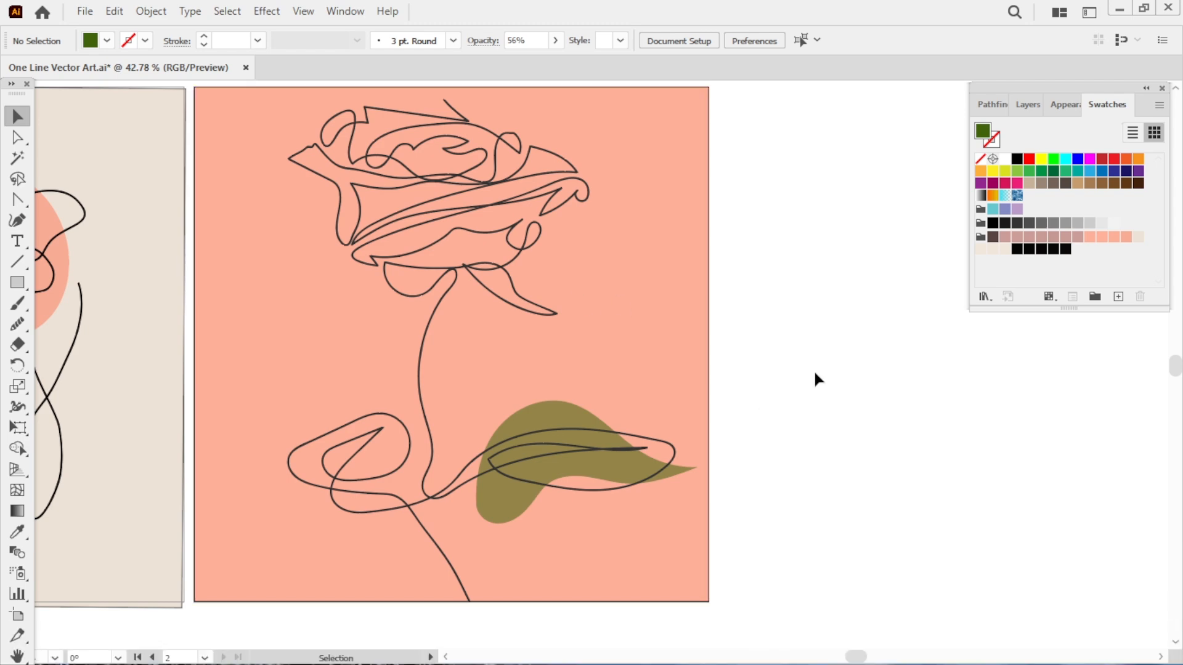
# - Paint a closed, wavy freehand outline in red around the rose head with the Paintbrush
pyautogui.press('h')
pyautogui.moveTo(864, 343); pyautogui.dragTo(877, 388)
pyautogui.press('b')
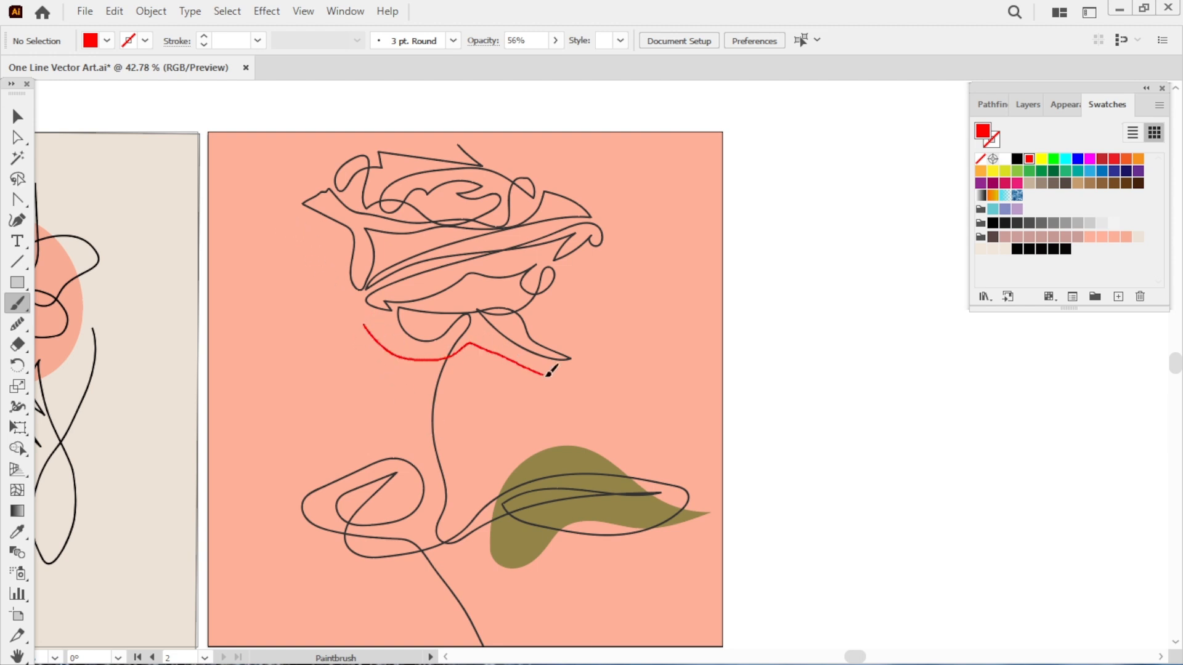
pyautogui.moveTo(557, 310)
pyautogui.mouseDown()
pyautogui.moveTo(644, 231)
pyautogui.moveTo(603, 200)
pyautogui.mouseUp()
pyautogui.moveTo(518, 160)
pyautogui.mouseDown()
pyautogui.moveTo(365, 157)
pyautogui.moveTo(454, 249)
pyautogui.moveTo(338, 293)
pyautogui.moveTo(368, 322)
pyautogui.mouseUp()
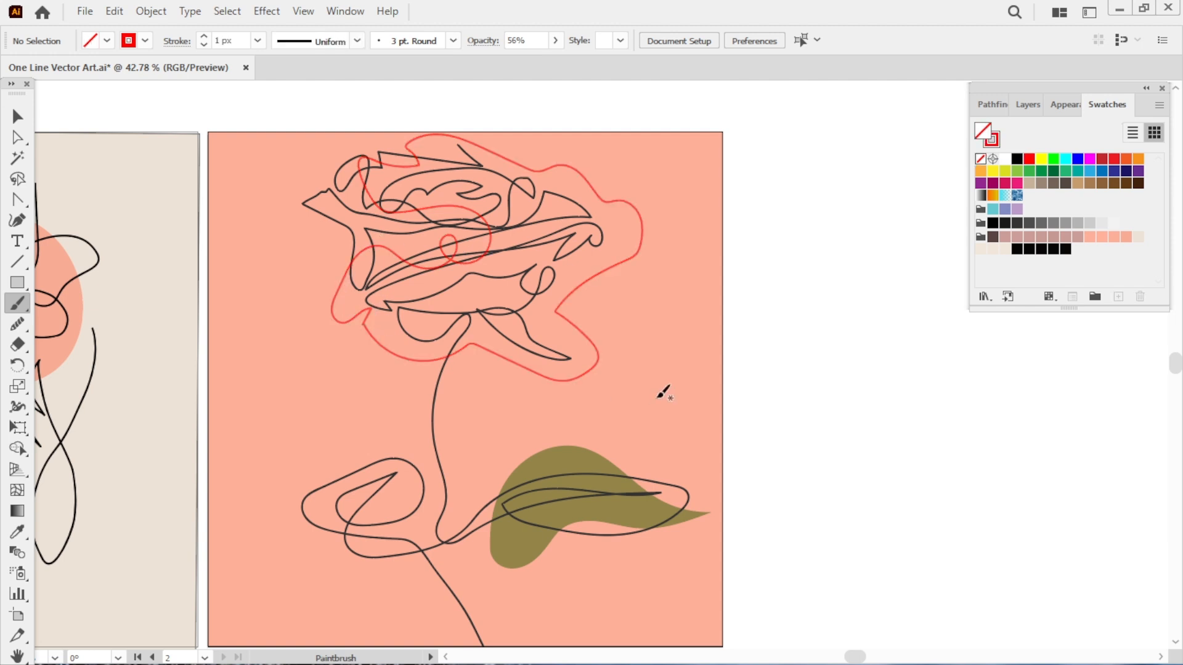
# - Smooth the red outline around the rose head with the Smooth tool
pyautogui.press('v')
pyautogui.press('a')
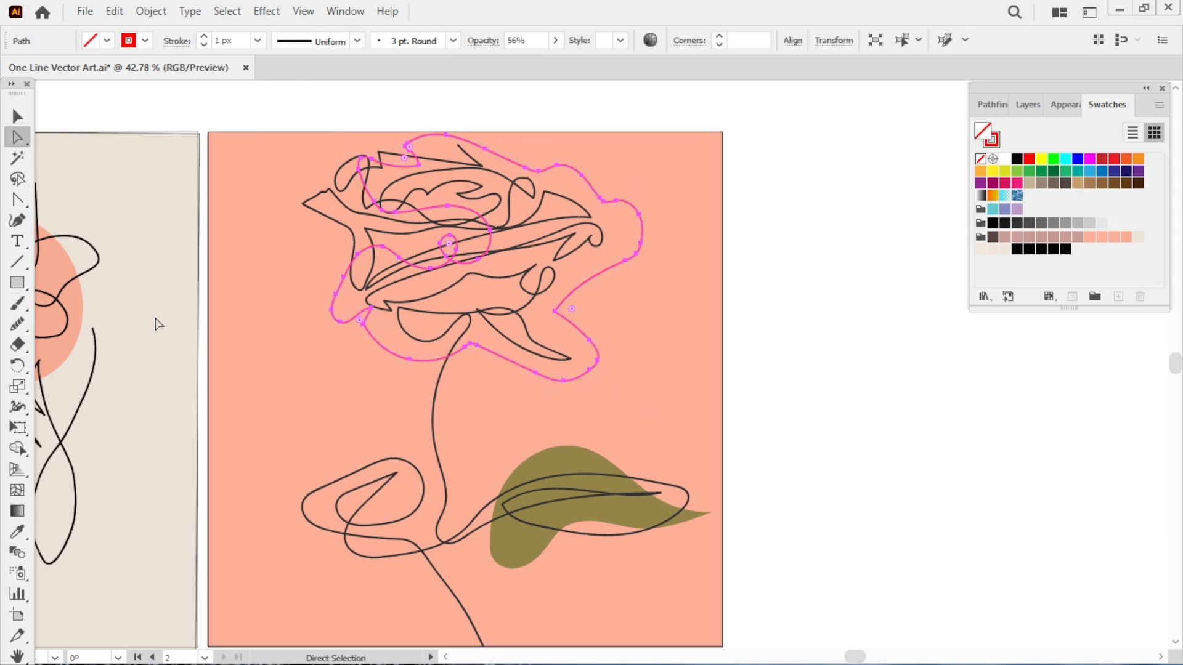
pyautogui.click(19, 326)
pyautogui.moveTo(369, 326); pyautogui.dragTo(364, 332)
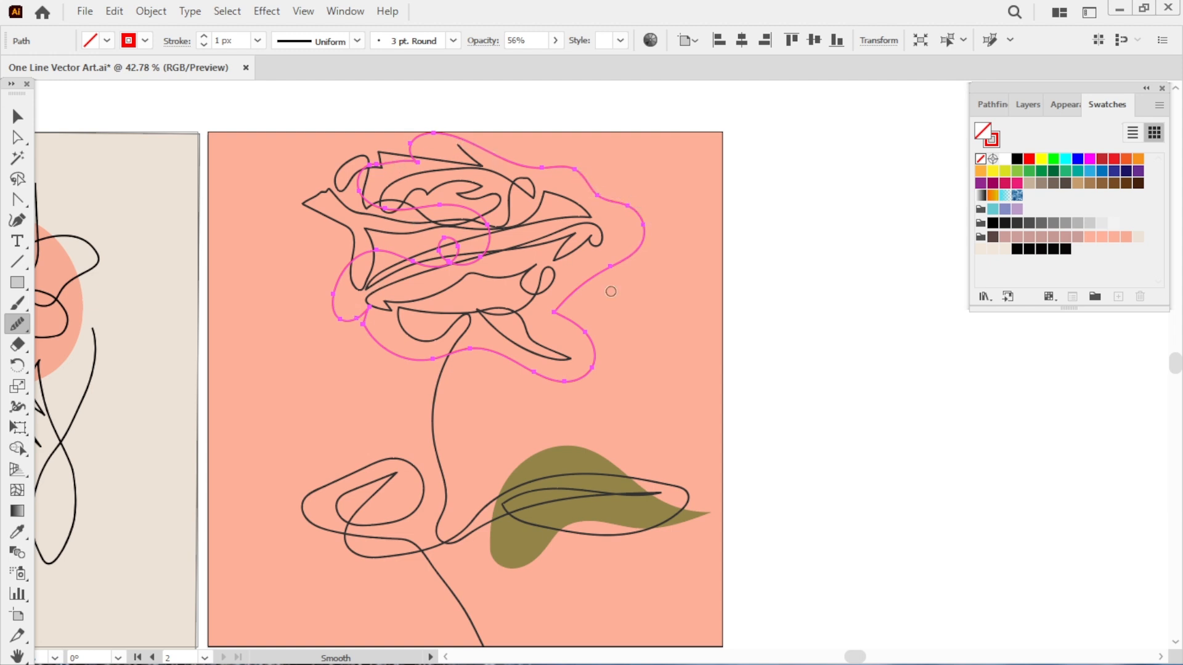
# - Give the wavy shape around the rose head an orange fill and remove its stroke
pyautogui.press('v')
pyautogui.click(107, 41)
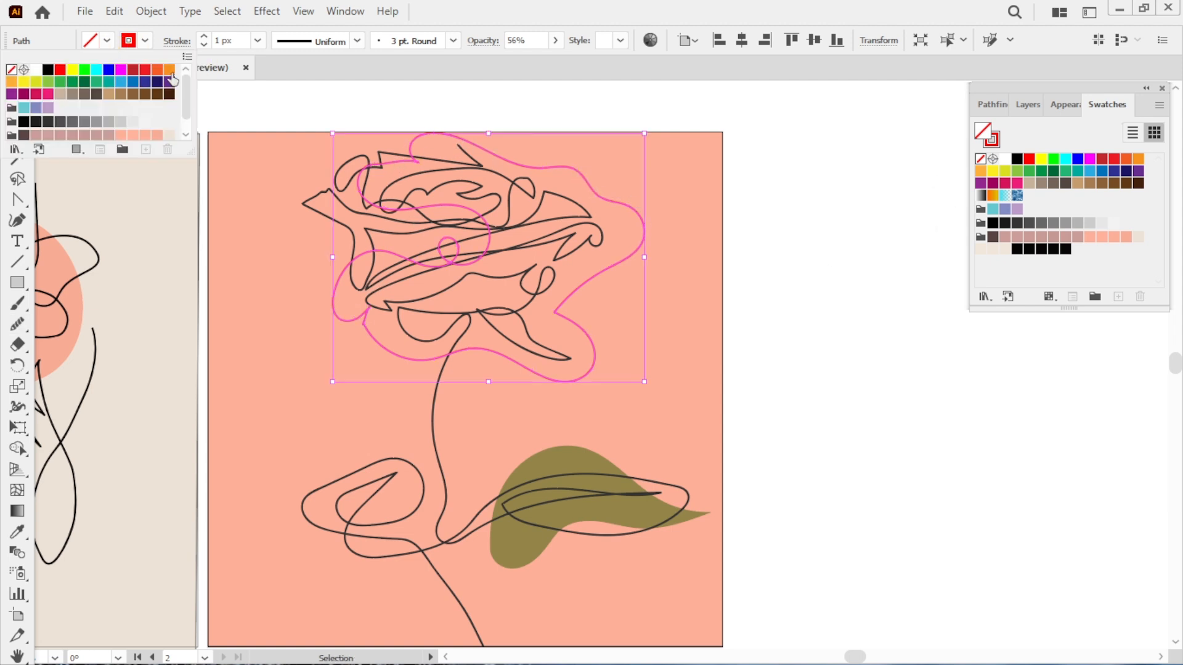
pyautogui.click(155, 70)
pyautogui.click(781, 353)
pyautogui.click(578, 380)
pyautogui.click(145, 41)
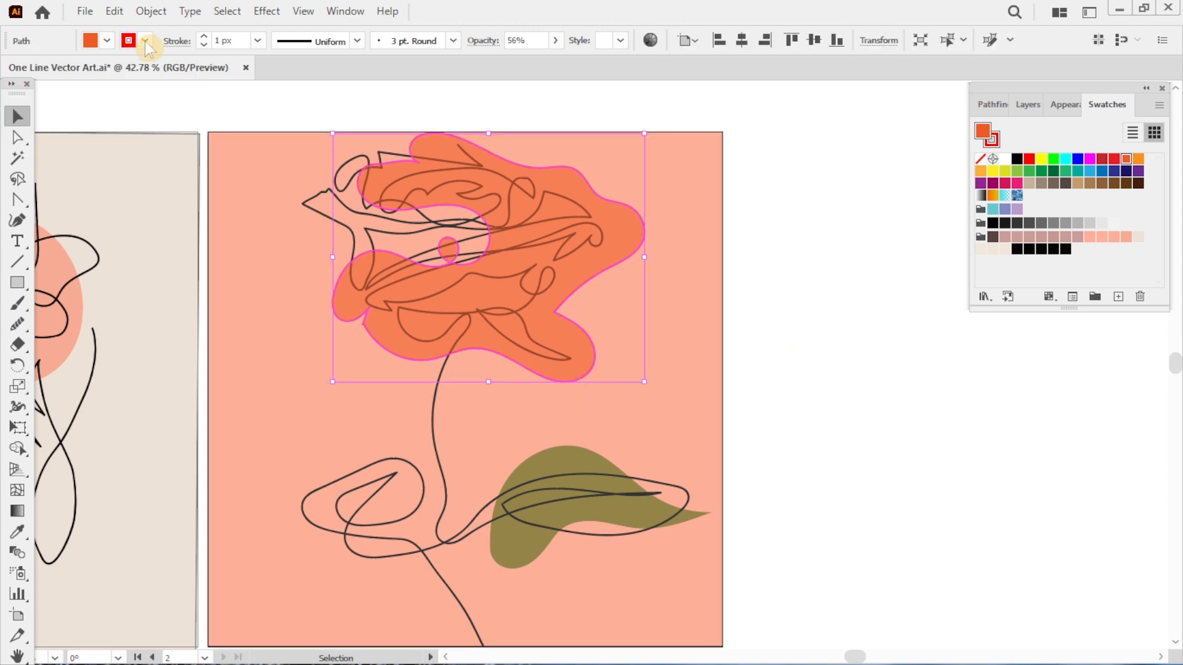
pyautogui.click(10, 74)
pyautogui.click(758, 396)
pyautogui.click(579, 376)
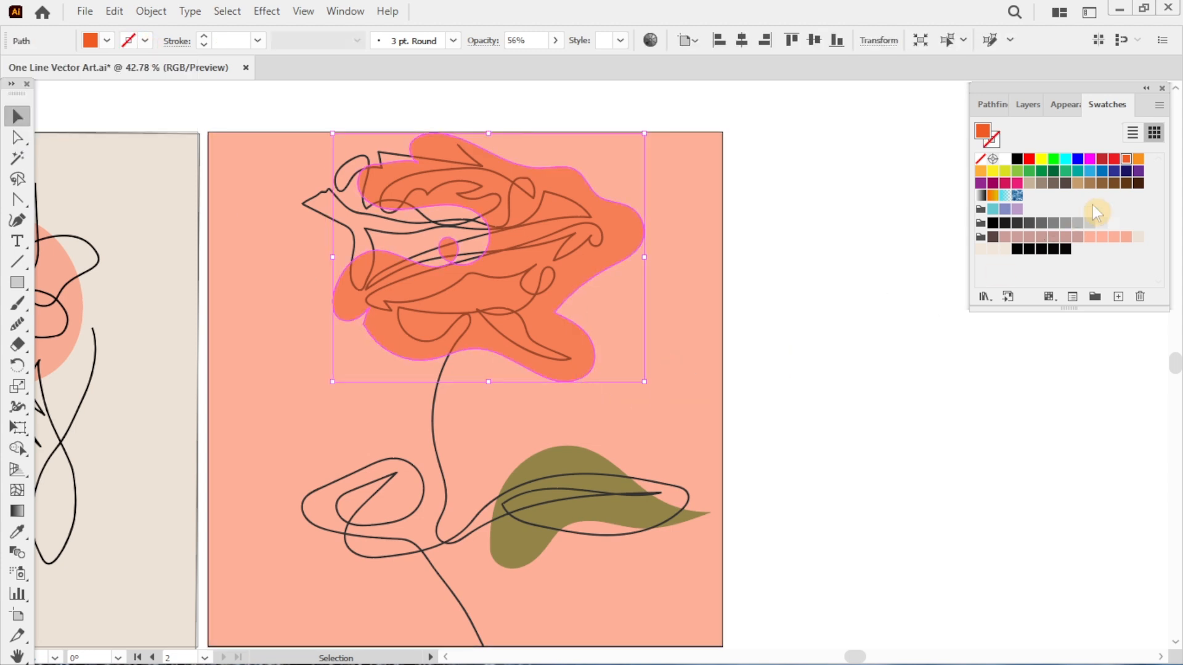
# - Change the fill of the wavy shape around the rose head to bright pure red
pyautogui.doubleClick(982, 131)
pyautogui.click(936, 389)
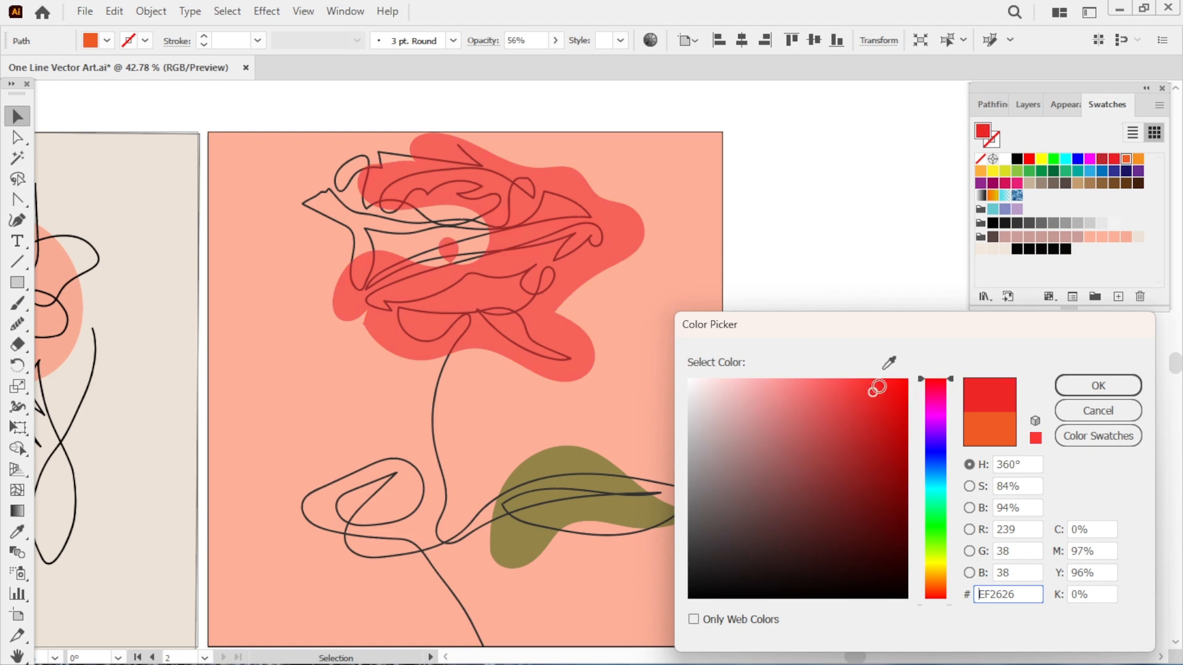
pyautogui.moveTo(877, 387); pyautogui.dragTo(907, 379)
pyautogui.click(1099, 386)
pyautogui.click(846, 391)
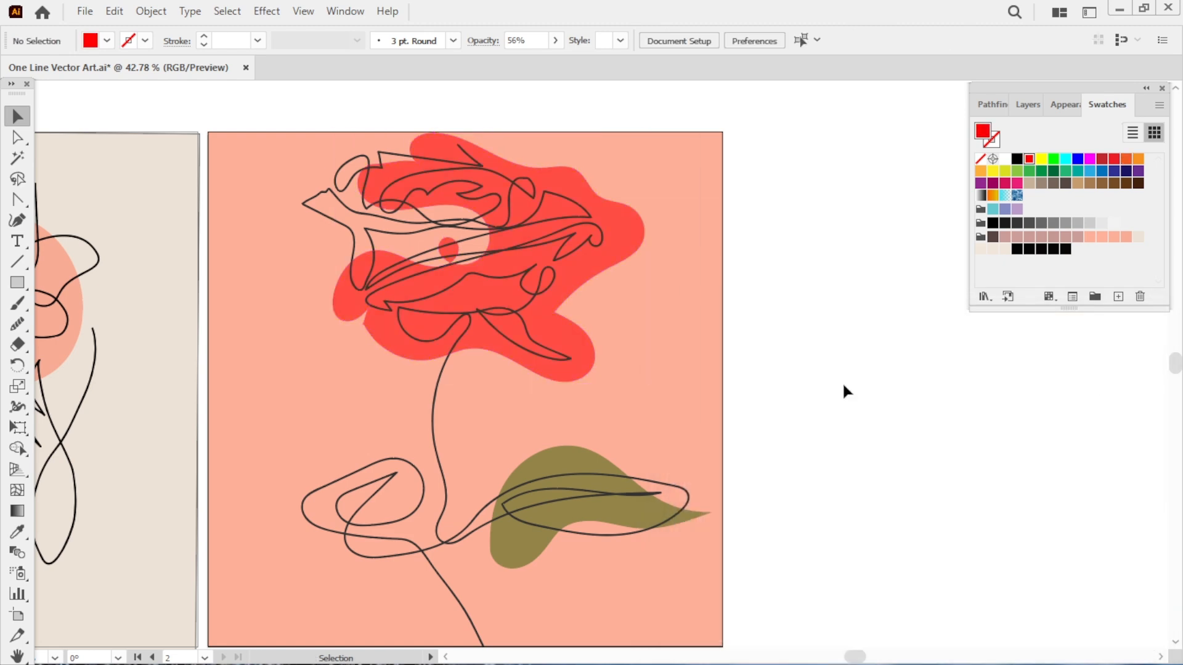
# - Set the red rose shape's opacity to 100%
pyautogui.click(573, 290)
pyautogui.click(555, 40)
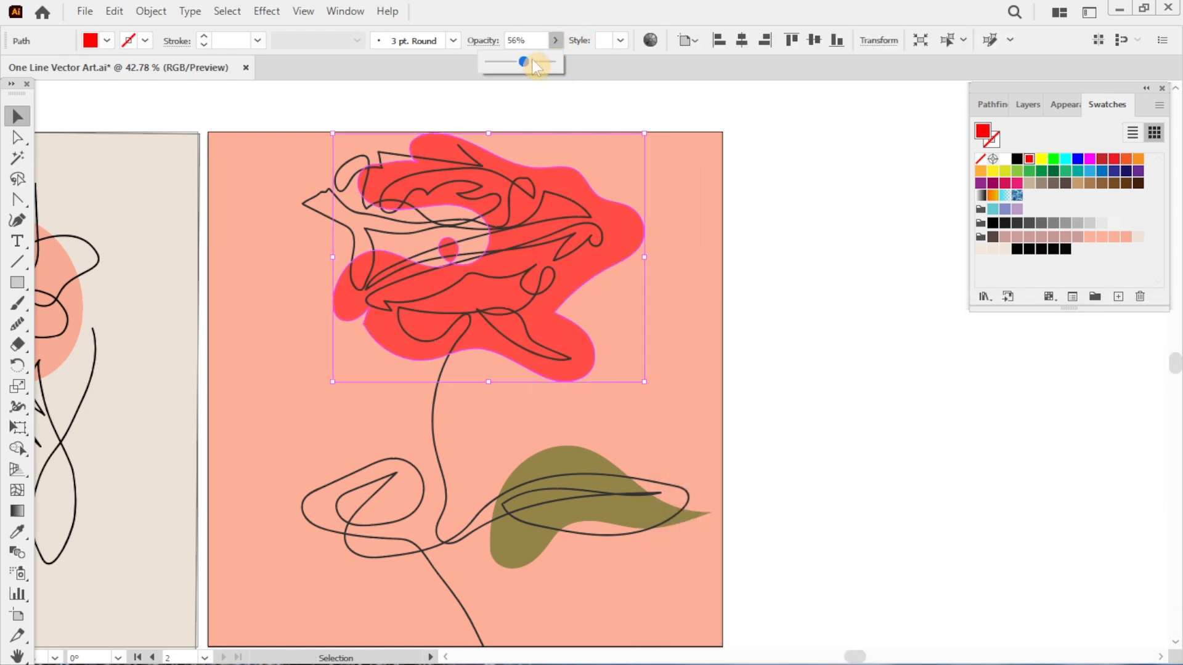
pyautogui.moveTo(525, 62); pyautogui.dragTo(562, 64)
pyautogui.click(827, 339)
# - Move the red shape slightly up and left on the rose head, enlarge it, and nudge the rose line slightly down and left
pyautogui.click(594, 264)
pyautogui.moveTo(594, 264); pyautogui.dragTo(553, 258)
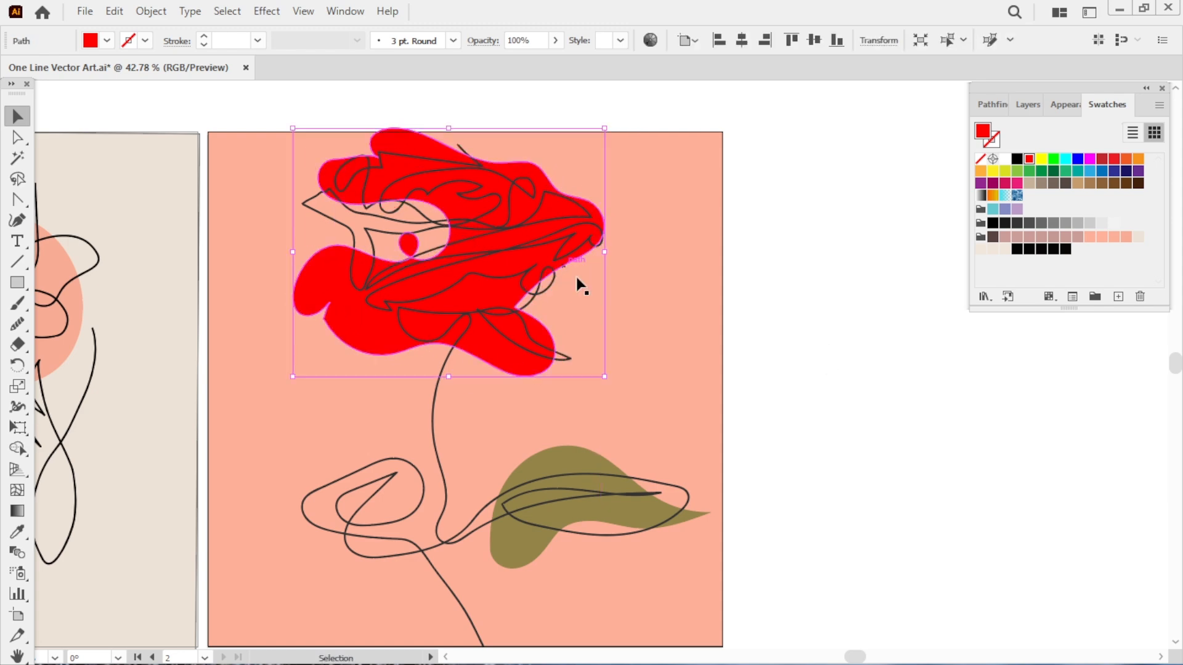
pyautogui.moveTo(605, 376); pyautogui.dragTo(647, 418)
pyautogui.moveTo(539, 356)
pyautogui.mouseDown()
pyautogui.moveTo(554, 356)
pyautogui.moveTo(537, 361)
pyautogui.mouseUp()
pyautogui.click(856, 471)
# - Set the enlarged red shape's opacity to 36%
pyautogui.click(578, 391)
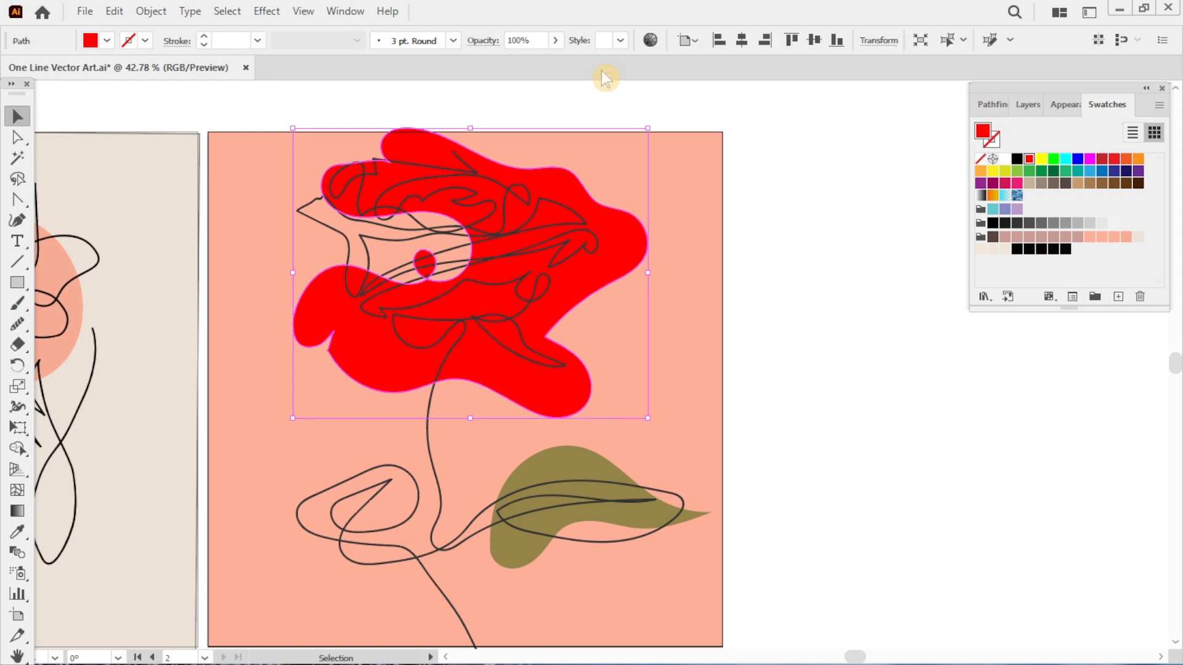
pyautogui.click(555, 41)
pyautogui.moveTo(562, 62); pyautogui.dragTo(515, 61)
pyautogui.click(735, 316)
pyautogui.click(622, 256)
pyautogui.click(555, 41)
pyautogui.click(750, 278)
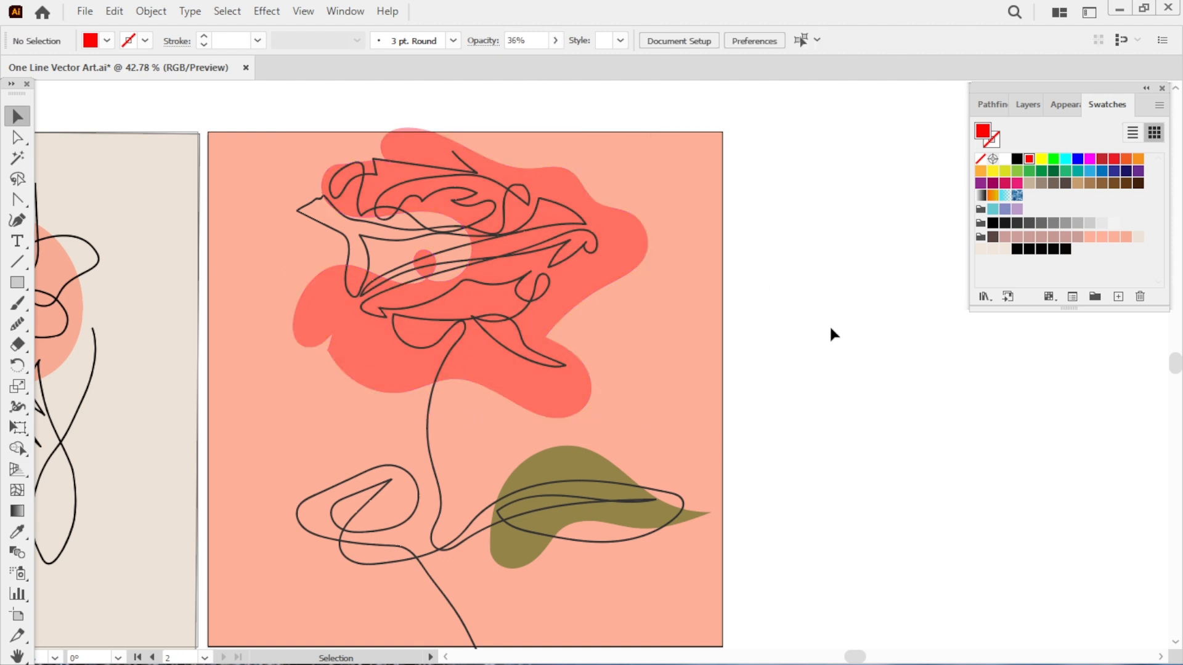
# - Shorten the rose line drawing slightly so its stem ends at the lower edge of the pink background
pyautogui.press('space')
pyautogui.moveTo(857, 442); pyautogui.dragTo(1126, 431)
pyautogui.moveTo(876, 277); pyautogui.dragTo(876, 290)
pyautogui.click(1063, 420)
pyautogui.click(761, 543)
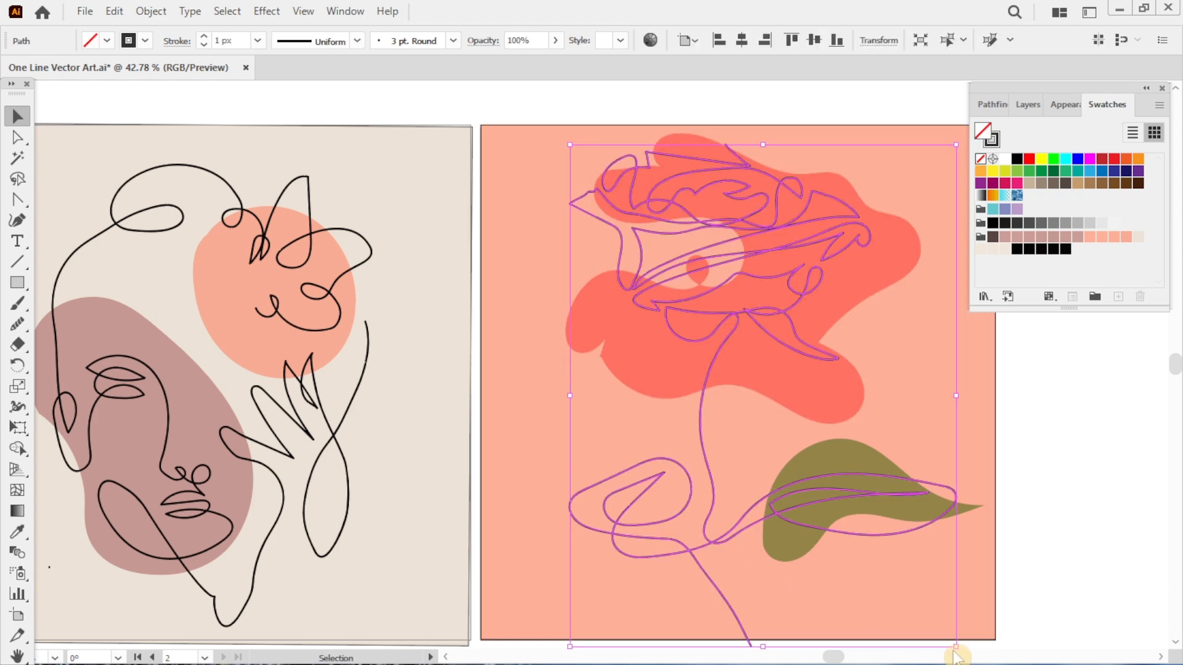
pyautogui.moveTo(955, 647); pyautogui.dragTo(956, 635)
pyautogui.click(1017, 588)
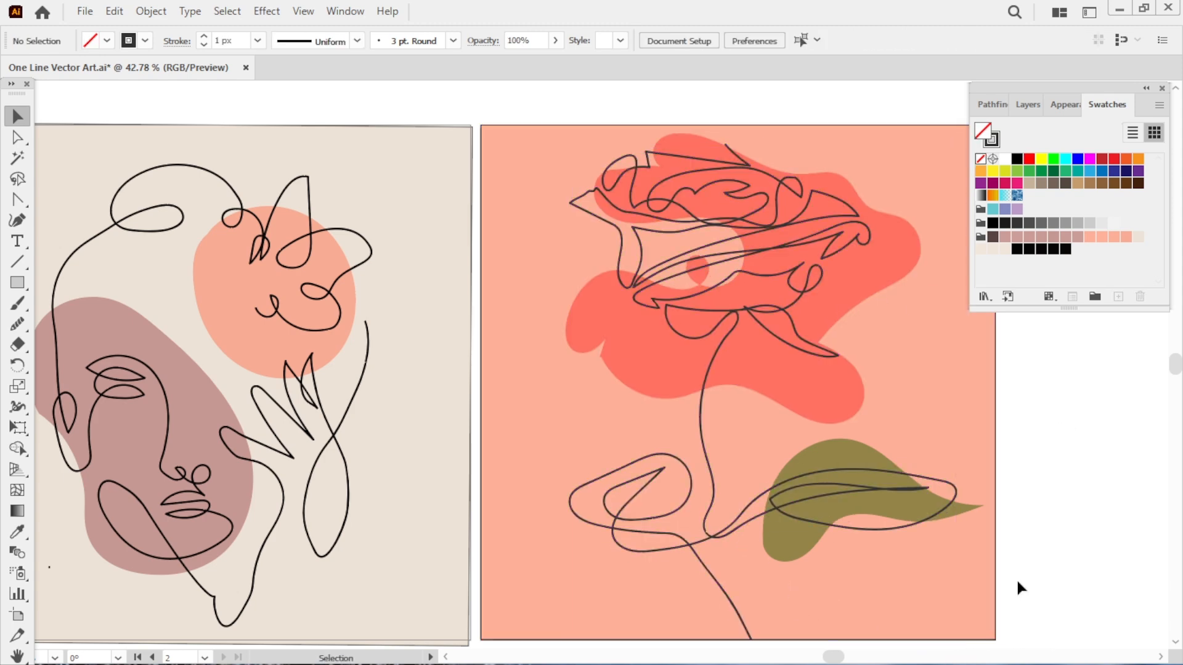
# - Go to the empty third artboard and add a new layer at the top of the layer stack
pyautogui.hotkey('shift', 'pagedown')
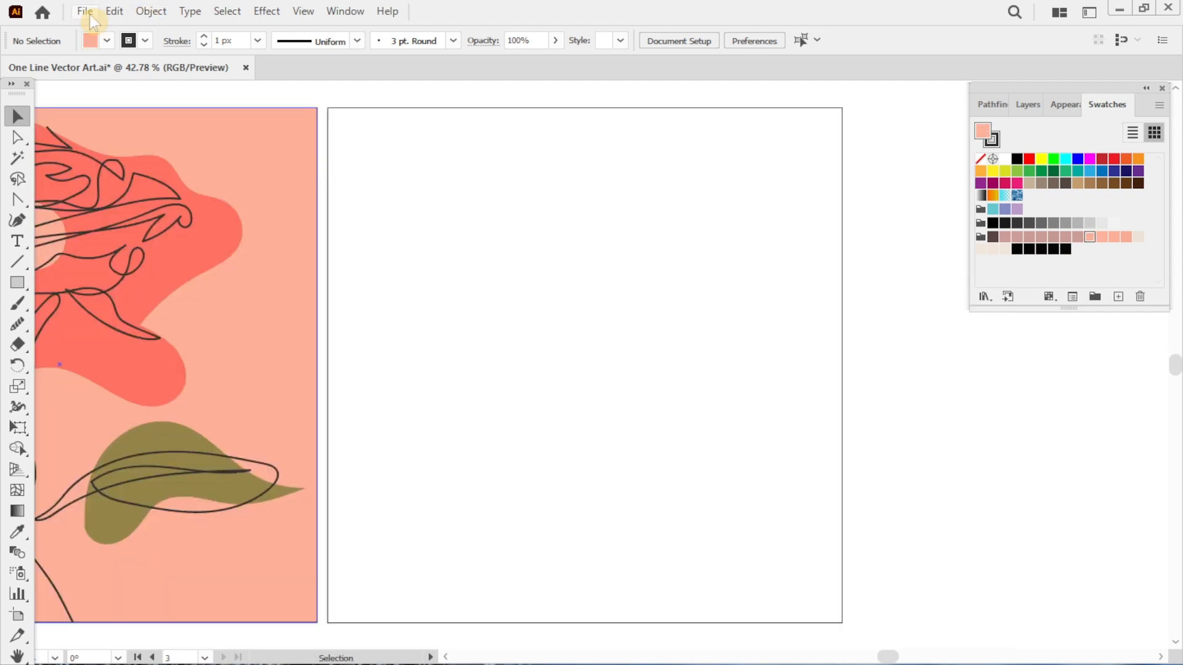
pyautogui.click(1027, 104)
pyautogui.click(1118, 297)
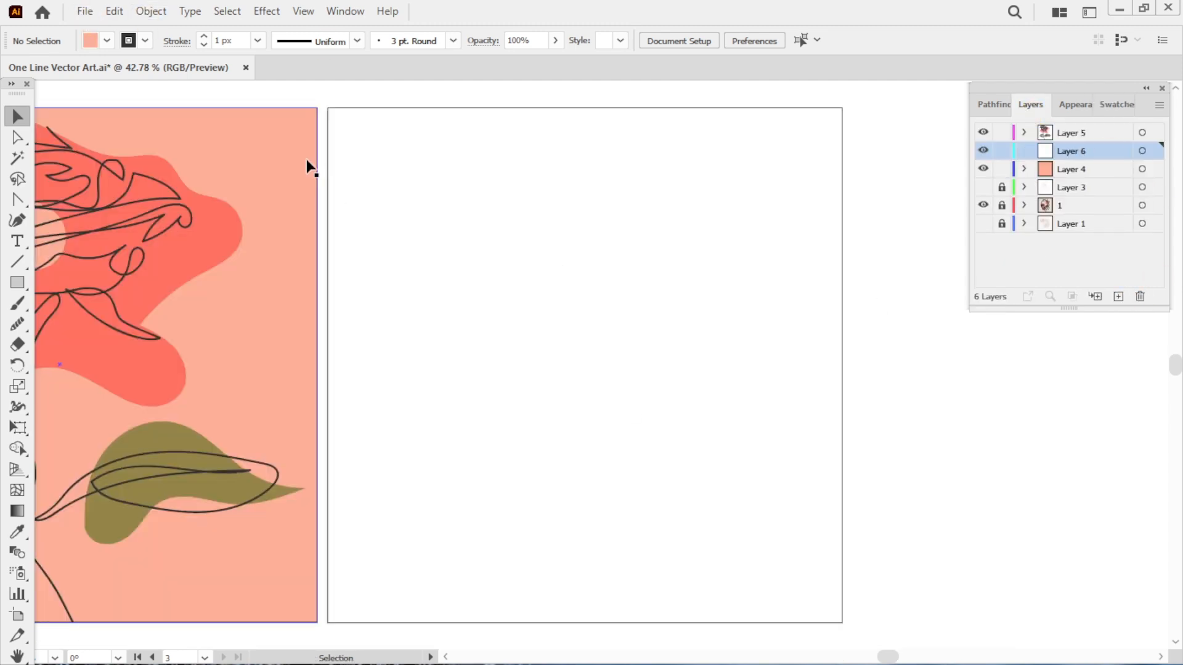
pyautogui.moveTo(1070, 151); pyautogui.dragTo(1090, 132)
pyautogui.hotkey('ctrl', 'z')
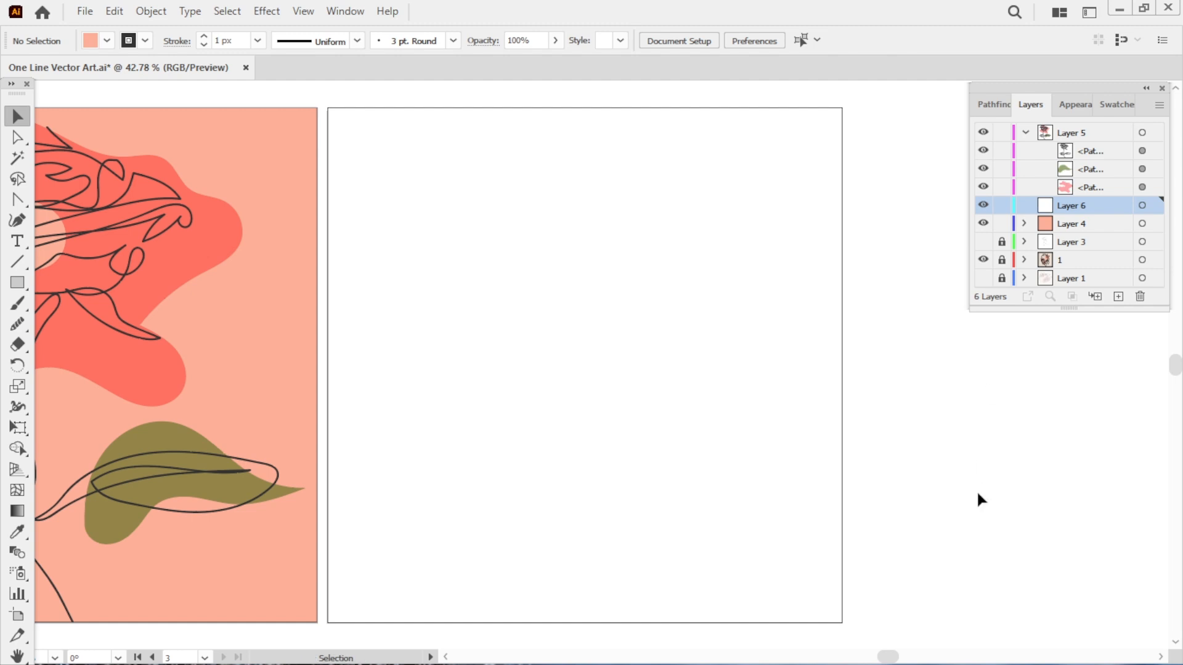
pyautogui.click(1025, 132)
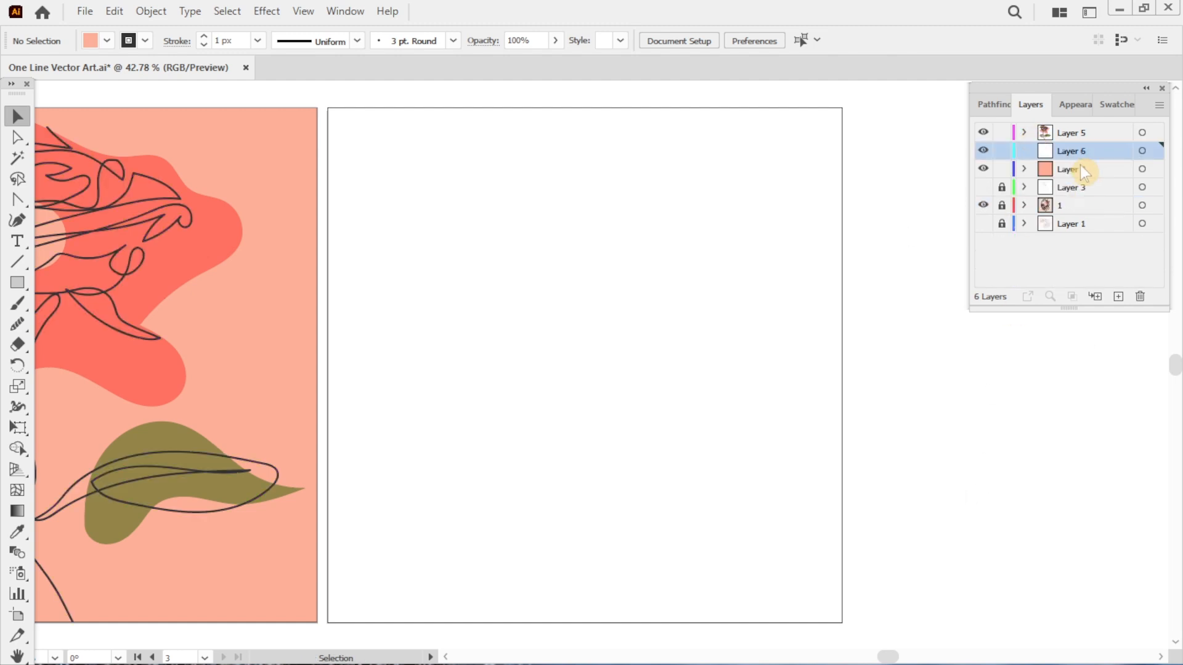
pyautogui.moveTo(1072, 151); pyautogui.dragTo(1093, 126)
# - Place the one-line monstera leaf image on the third artboard, enlarge it and fit it within the artboard
pyautogui.click(85, 11)
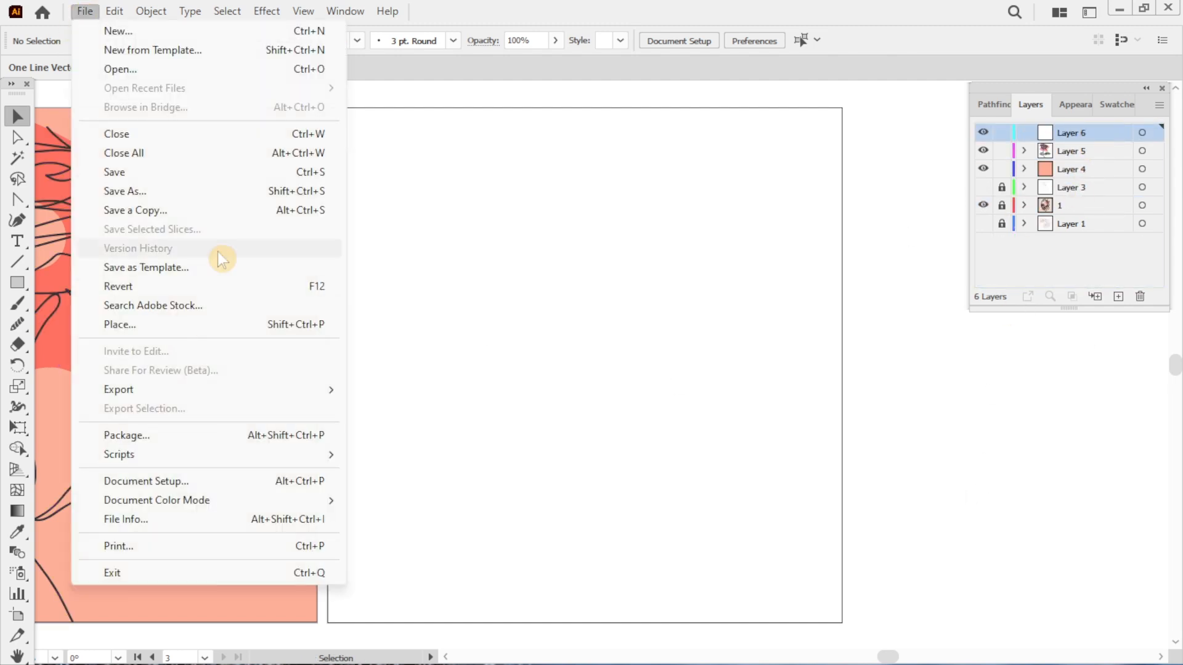
pyautogui.click(225, 322)
pyautogui.click(472, 460)
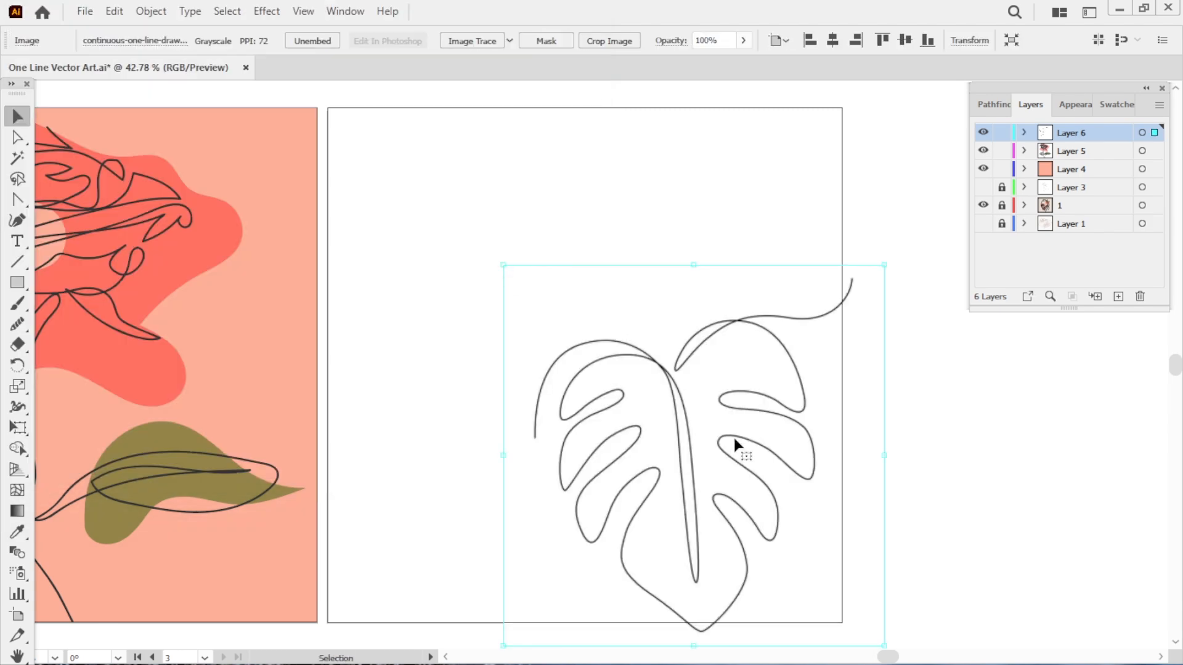
pyautogui.moveTo(380, 131); pyautogui.dragTo(958, 630)
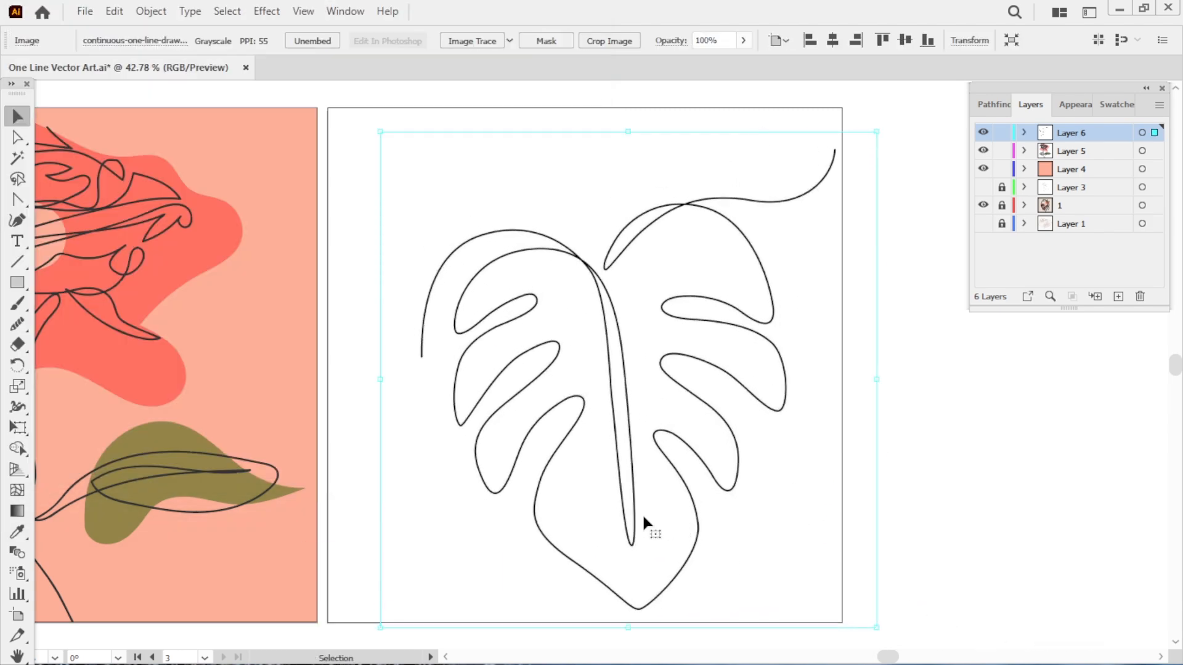
pyautogui.moveTo(690, 552); pyautogui.dragTo(641, 538)
pyautogui.click(928, 540)
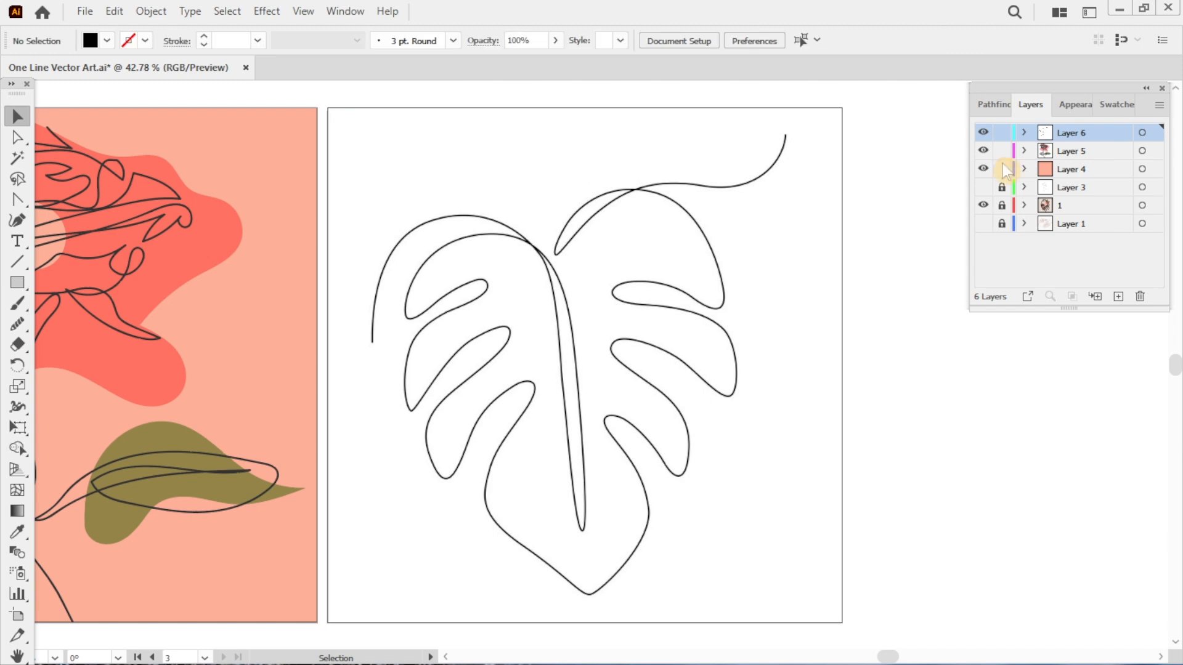
# - Set the placed leaf image's opacity to 20% and lock its layer as a tracing guide
pyautogui.click(1002, 133)
pyautogui.click(728, 291)
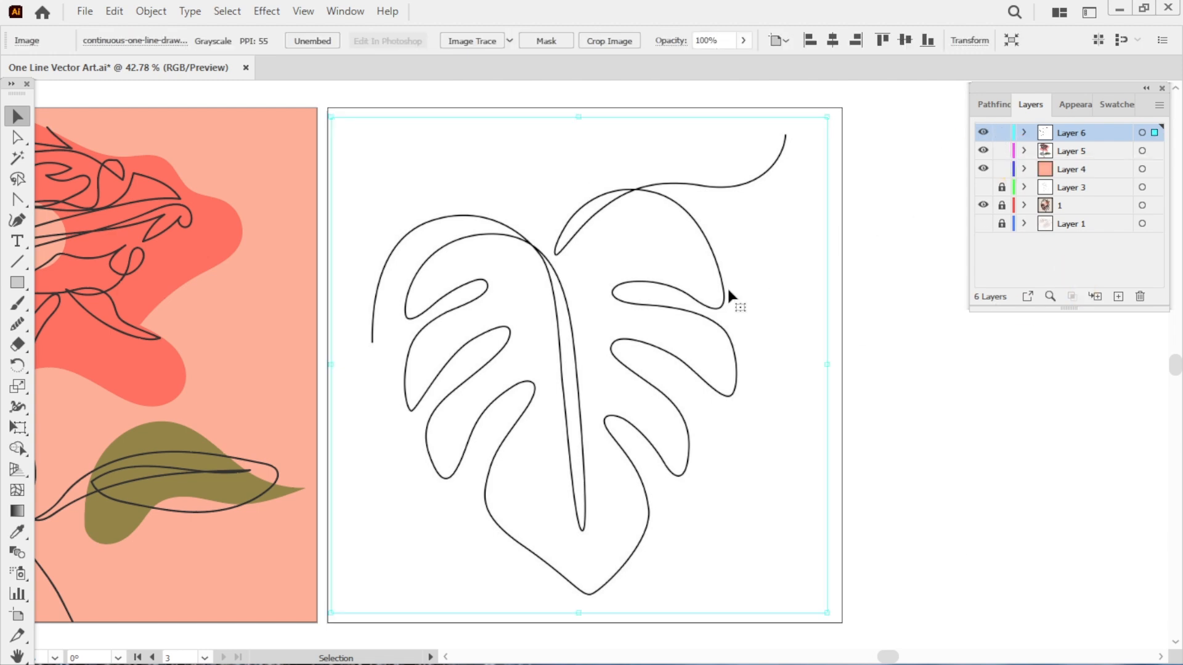
pyautogui.click(744, 41)
pyautogui.moveTo(742, 61); pyautogui.dragTo(694, 64)
pyautogui.click(1001, 133)
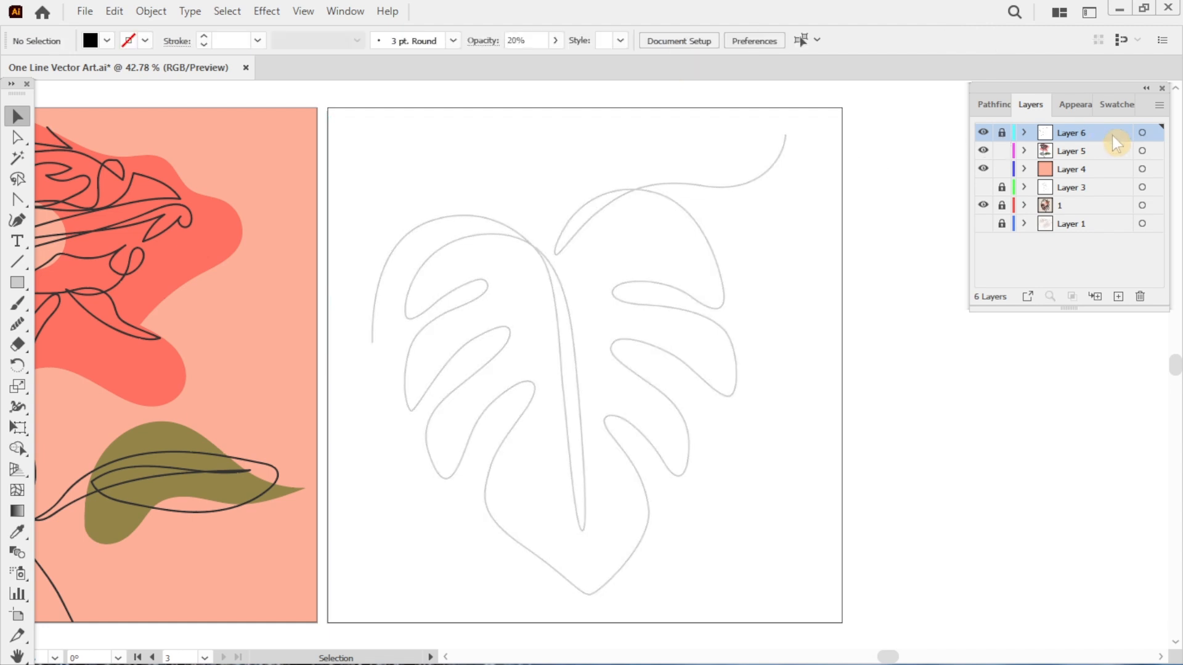
# - On a new layer, trace the faded leaf in one continuous Paintbrush line with a black stroke and no fill
pyautogui.click(1117, 297)
pyautogui.press('b')
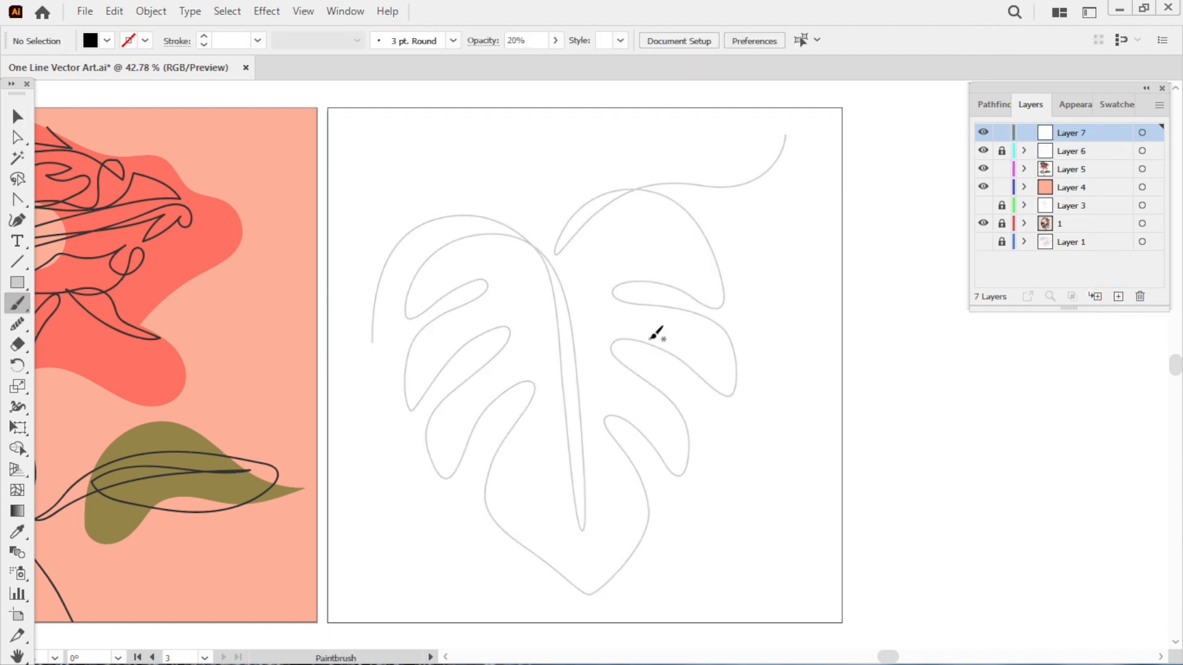
pyautogui.click(145, 40)
pyautogui.click(48, 69)
pyautogui.click(275, 76)
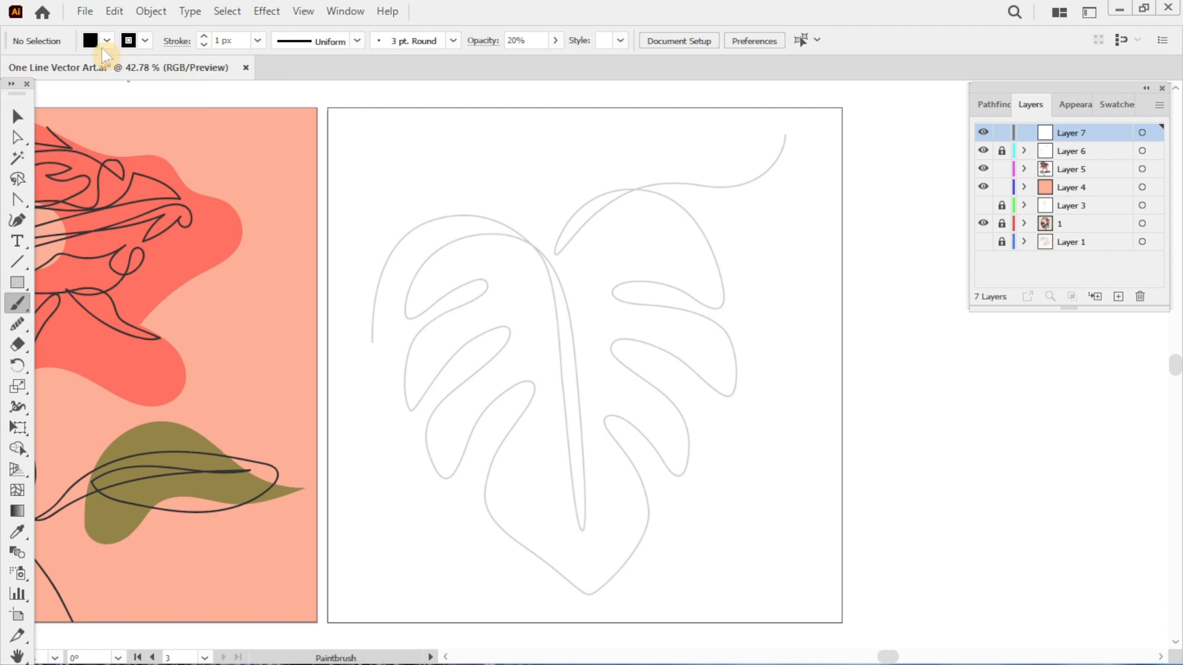
pyautogui.click(107, 41)
pyautogui.click(11, 71)
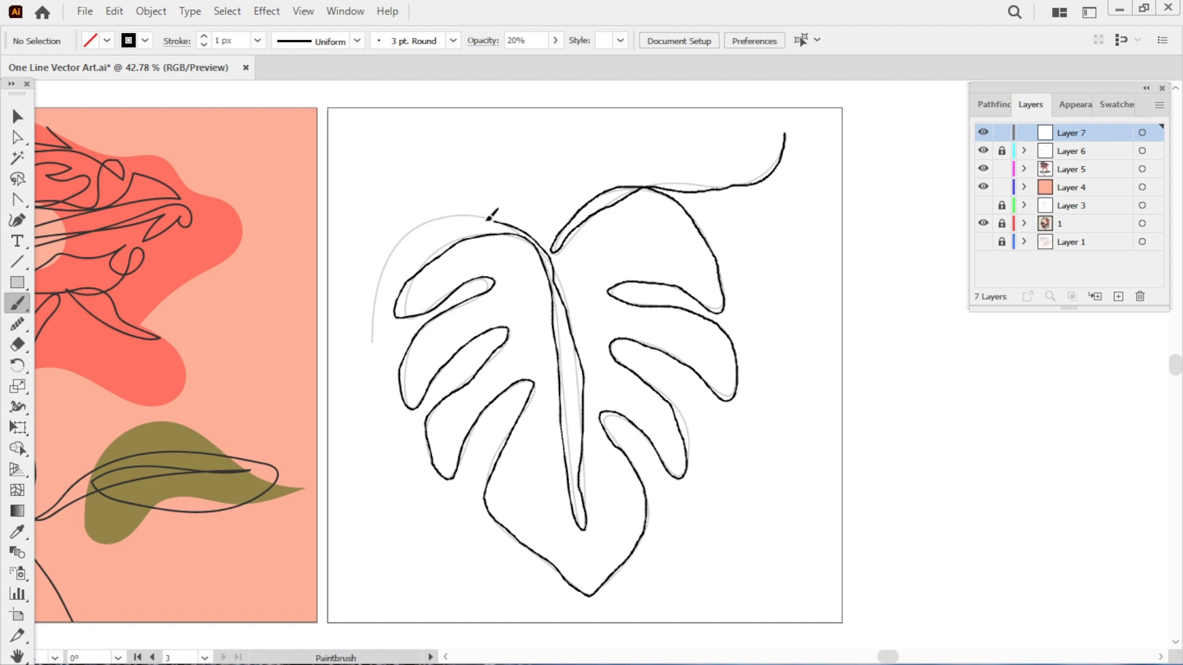
pyautogui.moveTo(379, 348); pyautogui.dragTo(371, 364)
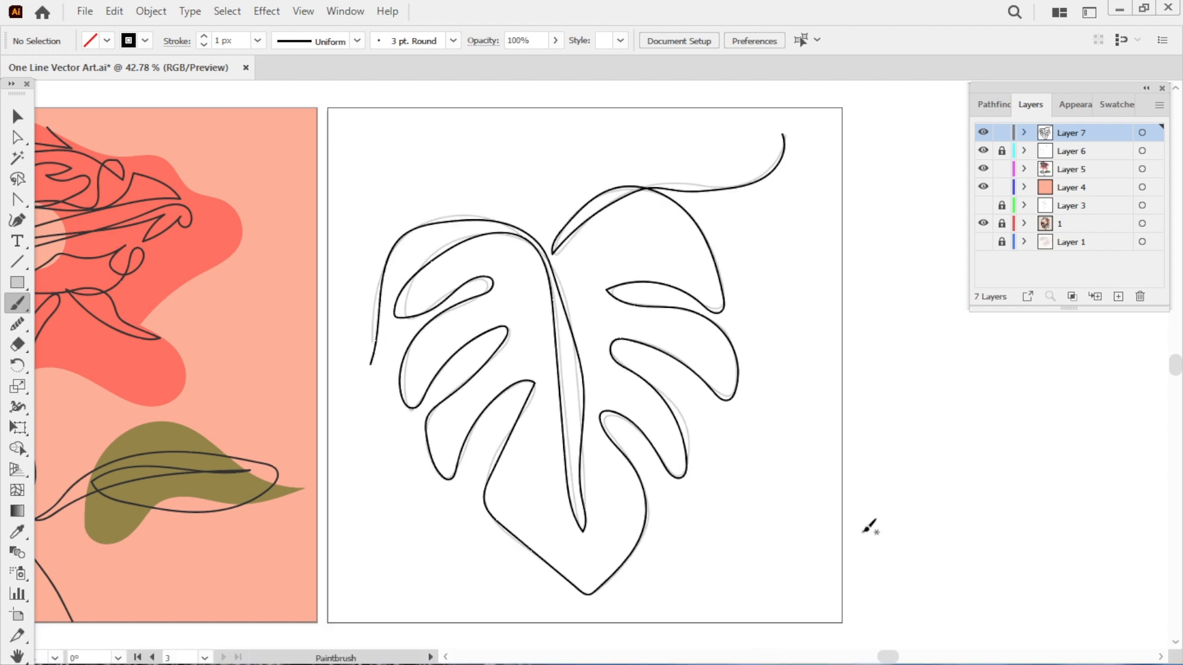
# - Reshape the upper-left curve of the traced leaf line with the Anchor Point tool to follow the guide
pyautogui.press('v')
pyautogui.click(682, 478)
pyautogui.press('a')
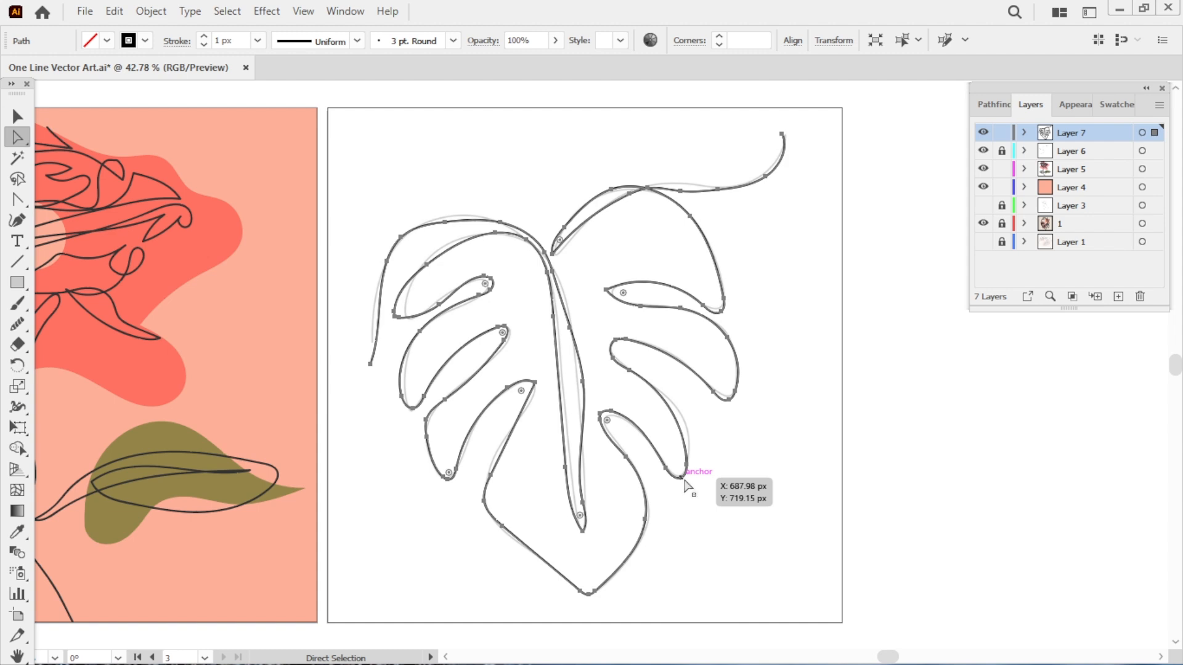
pyautogui.hotkey('shift', 'c')
pyautogui.click(445, 222)
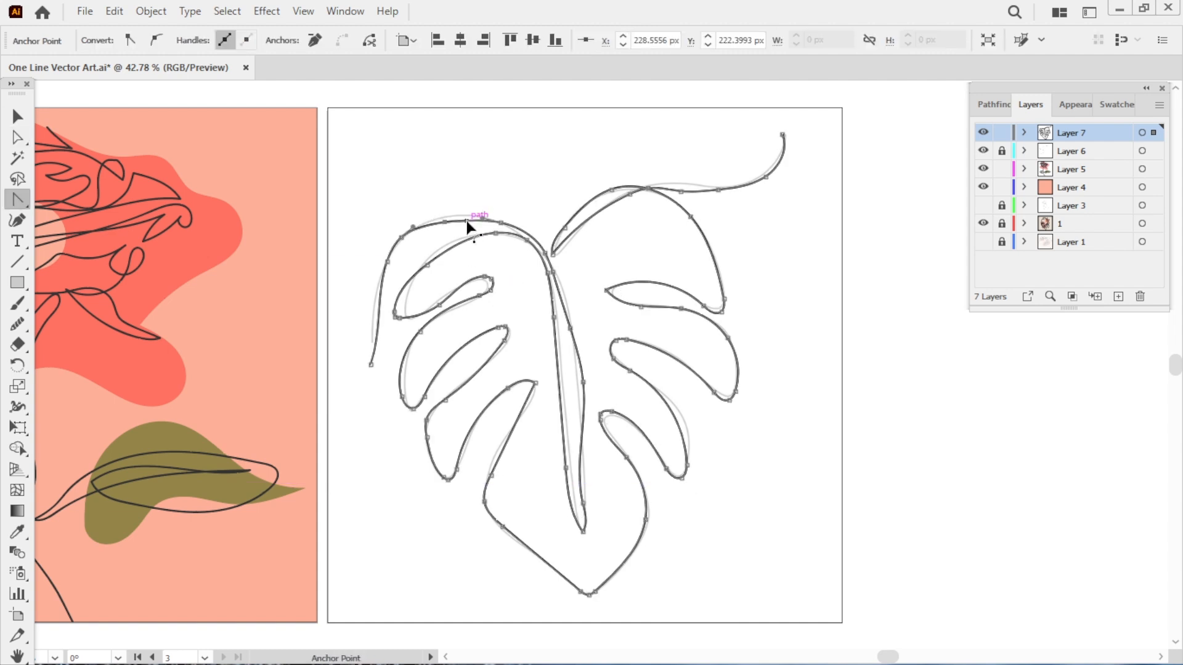
pyautogui.click(446, 222)
pyautogui.moveTo(455, 221); pyautogui.dragTo(456, 216)
# - Bend the upper-right stem segments of the traced leaf line closer to the guide and deselect the line
pyautogui.moveTo(681, 192)
pyautogui.mouseDown()
pyautogui.moveTo(696, 180)
pyautogui.moveTo(683, 203)
pyautogui.moveTo(701, 186)
pyautogui.moveTo(681, 199)
pyautogui.mouseUp()
pyautogui.press('ctrl')
pyautogui.click(719, 189)
pyautogui.click(719, 190)
pyautogui.click(680, 191)
pyautogui.moveTo(691, 194); pyautogui.dragTo(690, 185)
pyautogui.press('v')
pyautogui.click(735, 271)
pyautogui.press('a')
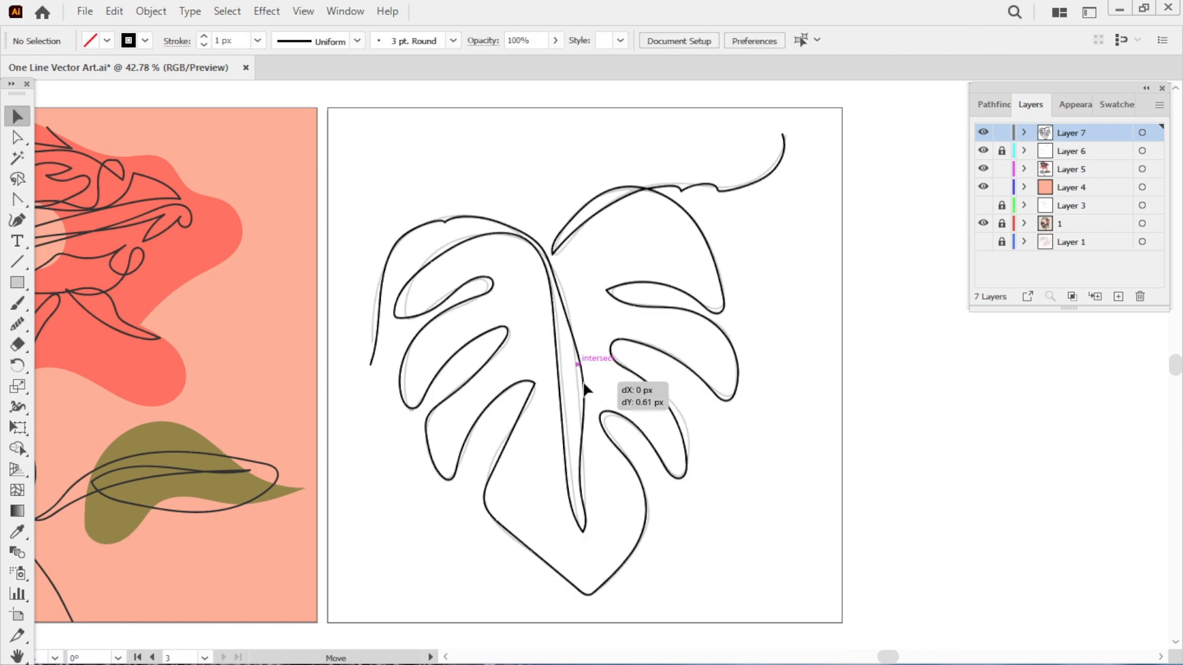
# - Bend the midrib segments of the traced leaf line closer to the guide and deselect the line
pyautogui.click(584, 395)
pyautogui.moveTo(584, 396); pyautogui.dragTo(577, 383)
pyautogui.press('a')
pyautogui.moveTo(566, 469); pyautogui.dragTo(569, 472)
pyautogui.click(676, 515)
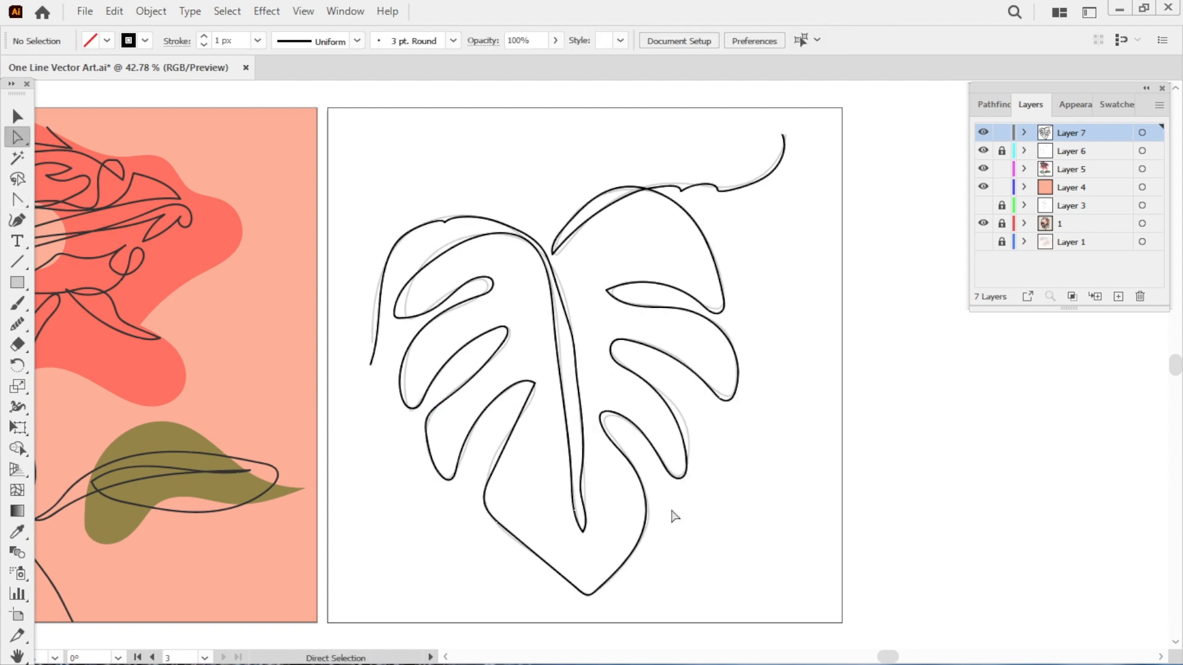
# - Shift the leaf line's left end point slightly outward and adjust the inner upper-left curve, undoing the last anchor move
pyautogui.click(383, 331)
pyautogui.moveTo(372, 364); pyautogui.dragTo(362, 362)
pyautogui.click(475, 323)
pyautogui.moveTo(489, 237); pyautogui.dragTo(482, 231)
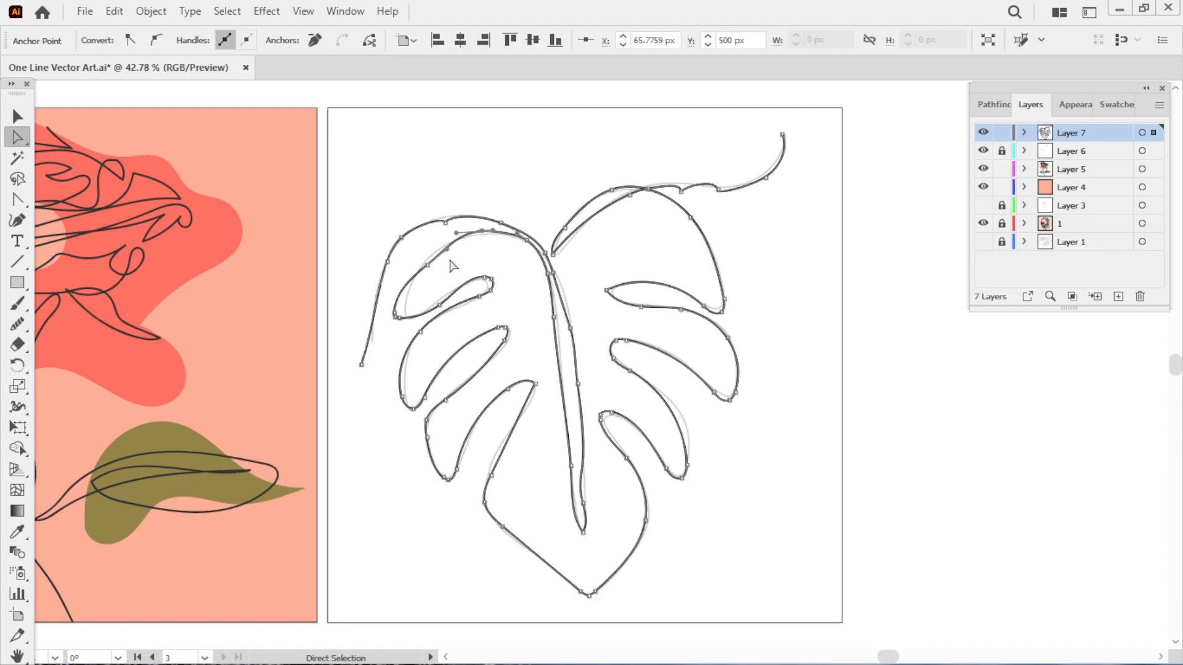
pyautogui.moveTo(427, 265); pyautogui.dragTo(426, 261)
pyautogui.moveTo(395, 316)
pyautogui.mouseDown()
pyautogui.moveTo(408, 325)
pyautogui.moveTo(404, 297)
pyautogui.moveTo(394, 314)
pyautogui.moveTo(405, 321)
pyautogui.mouseUp()
pyautogui.click(690, 495)
pyautogui.hotkey('ctrl', 'z')
pyautogui.hotkey('ctrl', 'z')
pyautogui.click(691, 497)
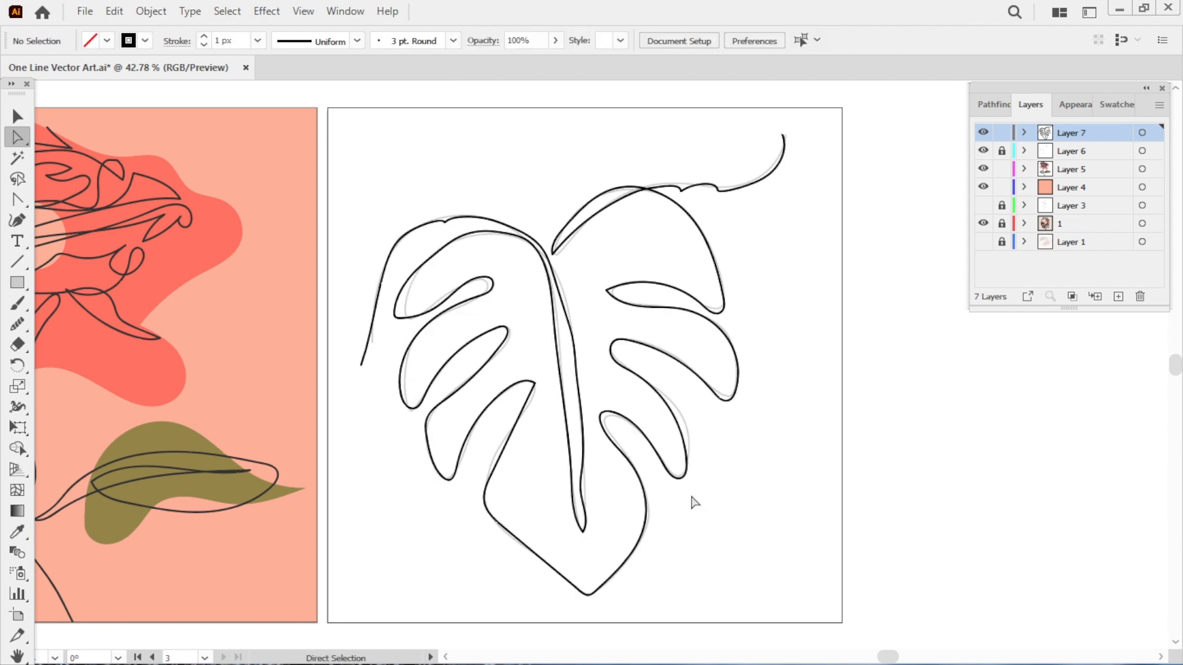
# - Smooth the kinks around the leaf line's lobes and upper curves with the Smooth tool, and deselect it
pyautogui.press('v')
pyautogui.click(718, 397)
pyautogui.click(19, 325)
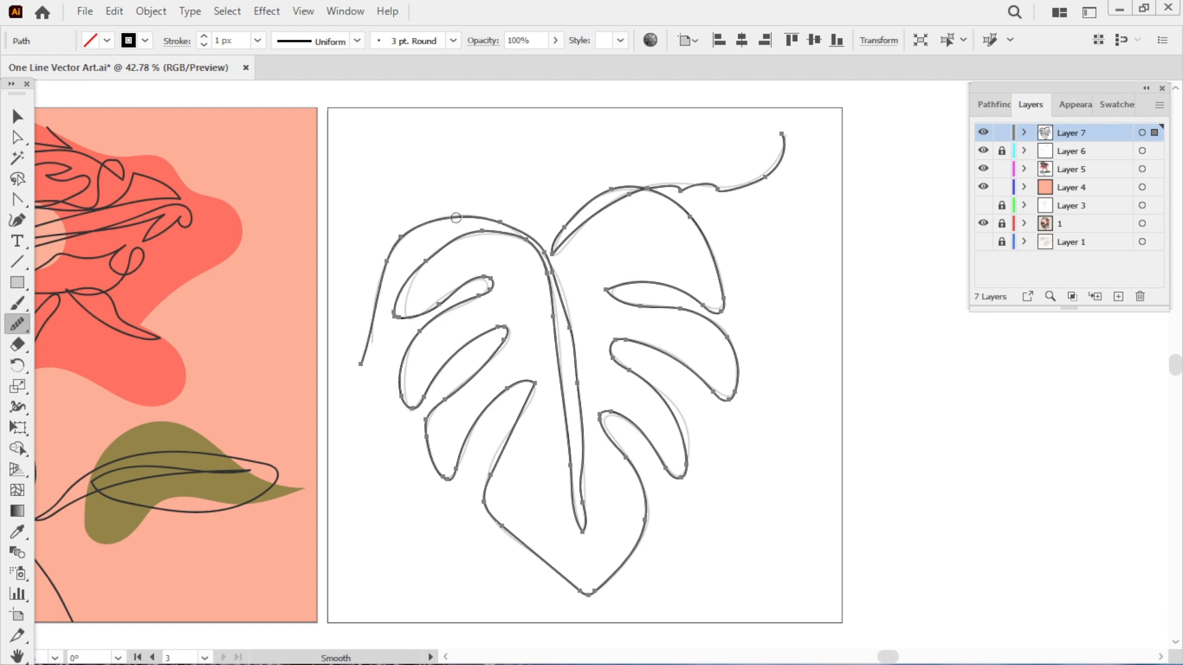
pyautogui.moveTo(628, 198); pyautogui.dragTo(563, 244)
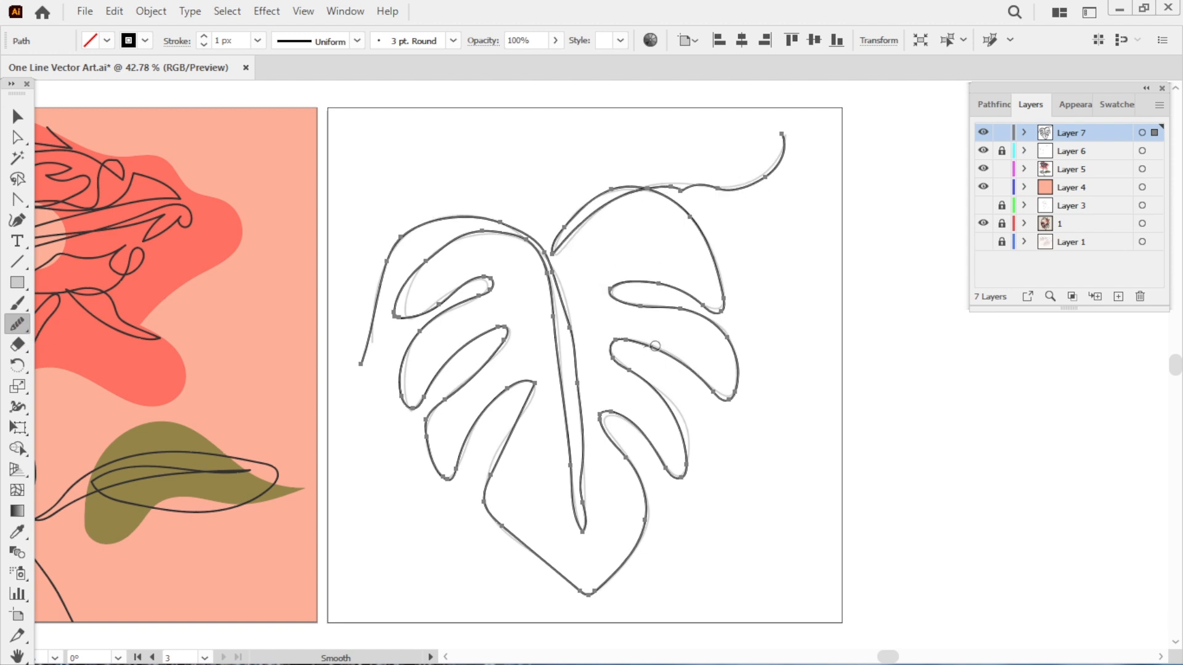
pyautogui.moveTo(631, 371); pyautogui.dragTo(699, 477)
pyautogui.moveTo(602, 417); pyautogui.dragTo(651, 474)
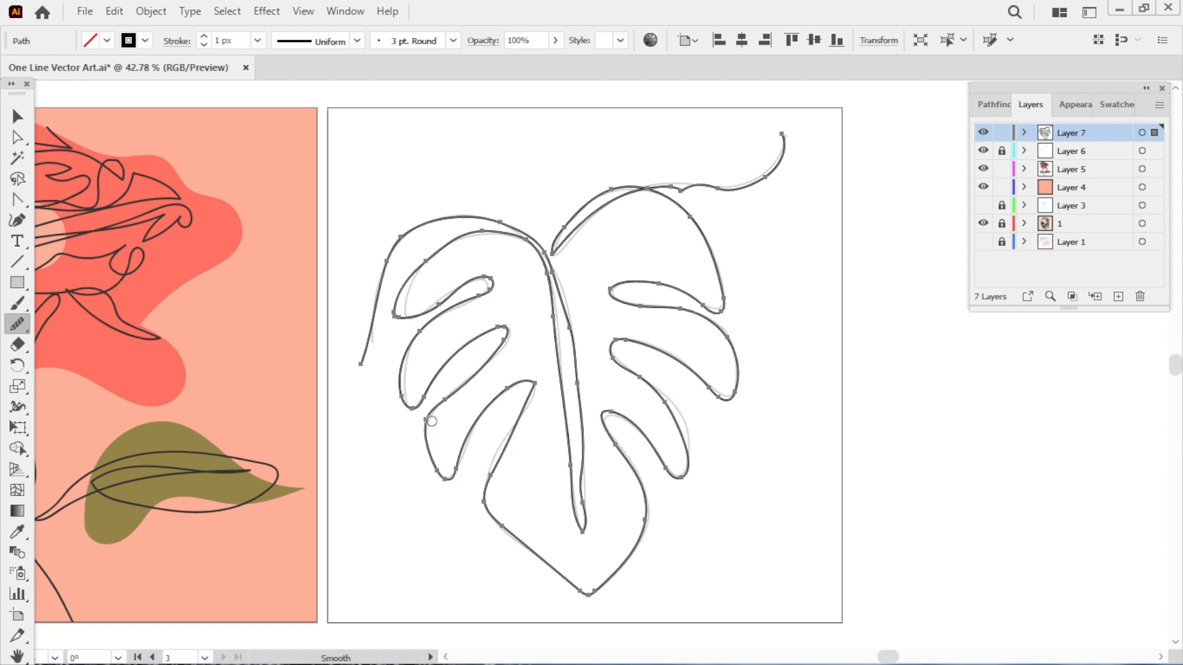
pyautogui.moveTo(431, 421); pyautogui.dragTo(452, 388)
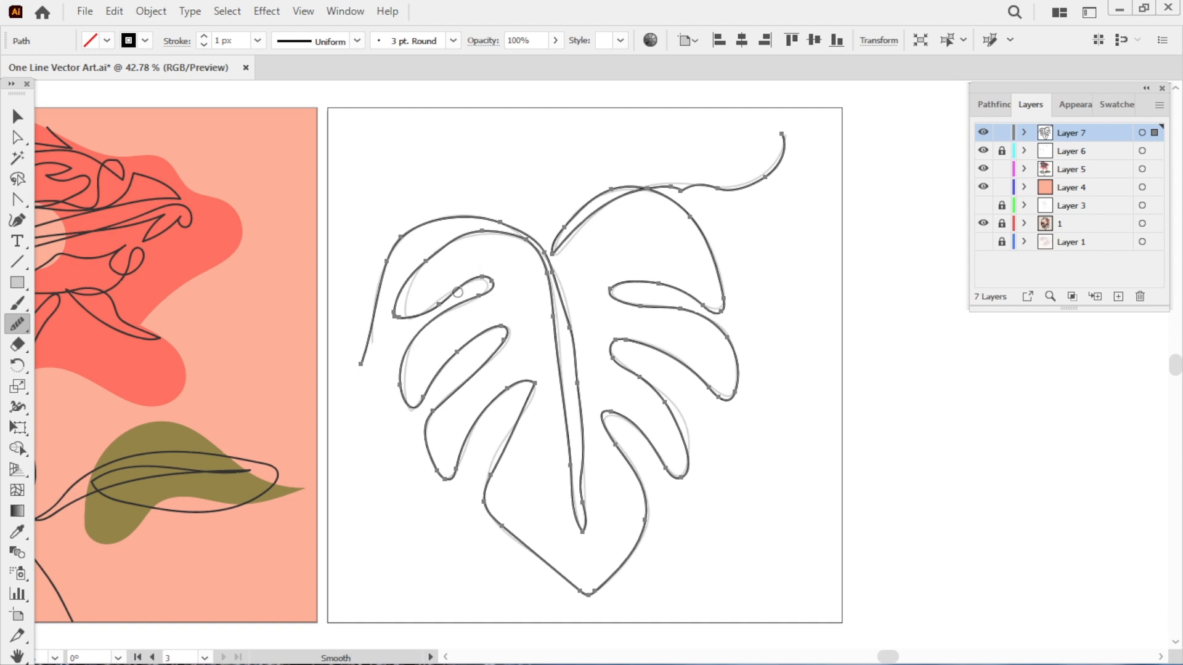
pyautogui.moveTo(461, 230)
pyautogui.mouseDown()
pyautogui.moveTo(443, 225)
pyautogui.moveTo(393, 337)
pyautogui.mouseUp()
pyautogui.press('v')
pyautogui.click(743, 439)
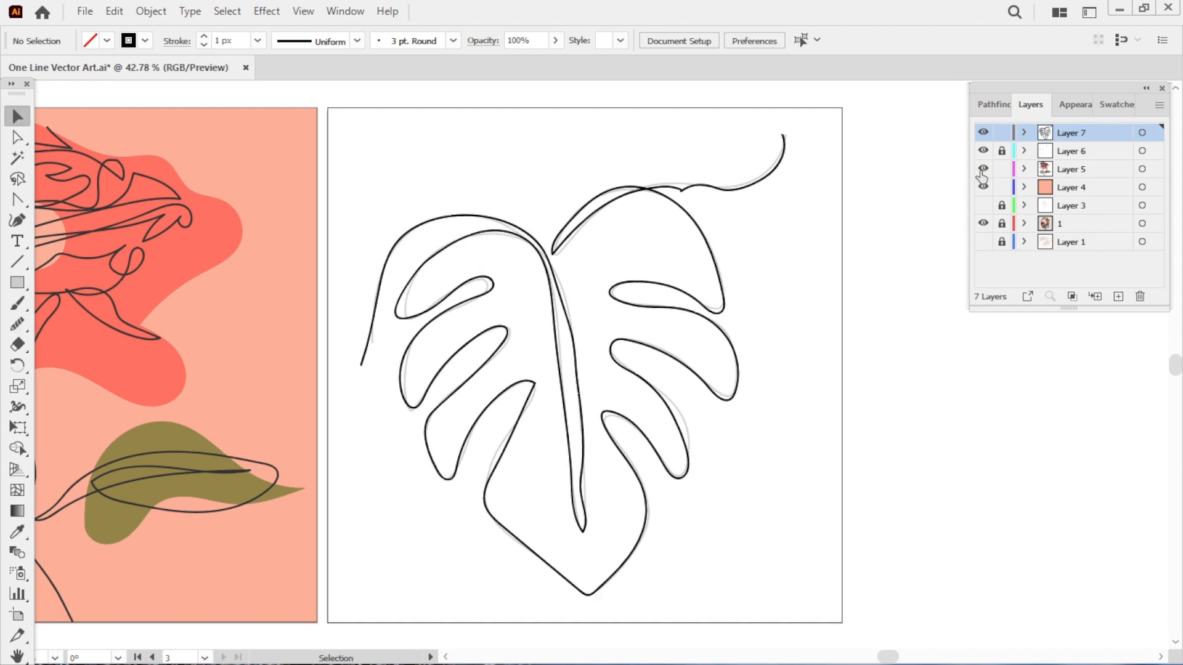
pyautogui.click(983, 150)
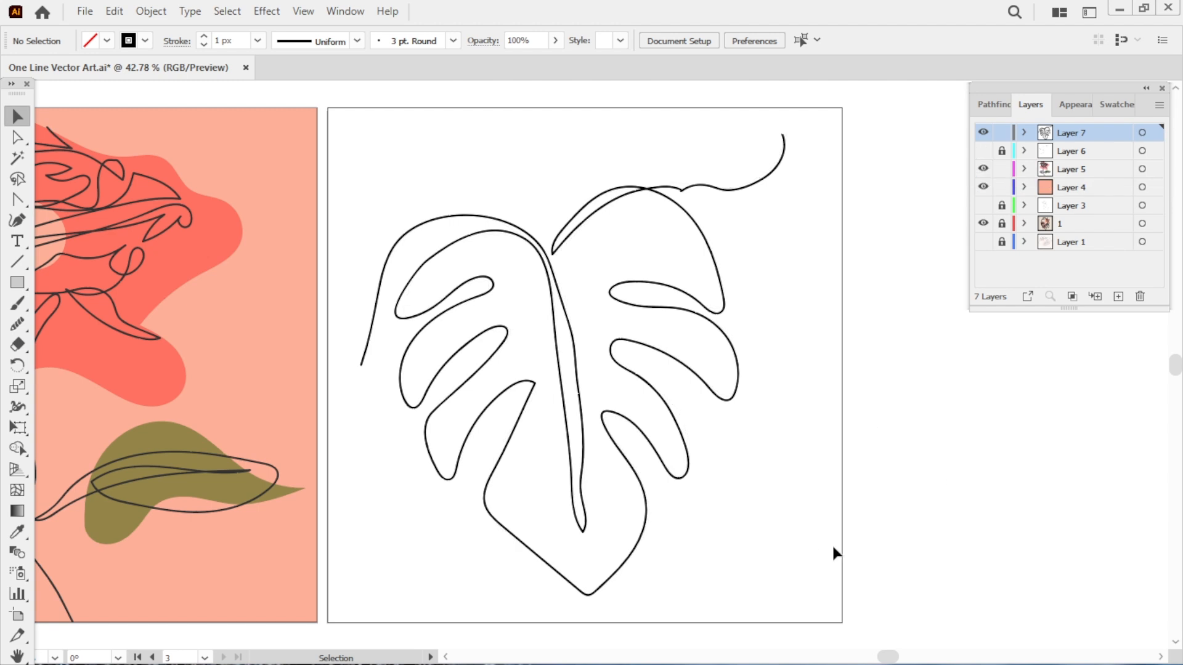
pyautogui.press('m')
pyautogui.moveTo(327, 108)
pyautogui.mouseDown()
pyautogui.moveTo(613, 255)
pyautogui.moveTo(841, 623)
pyautogui.mouseUp()
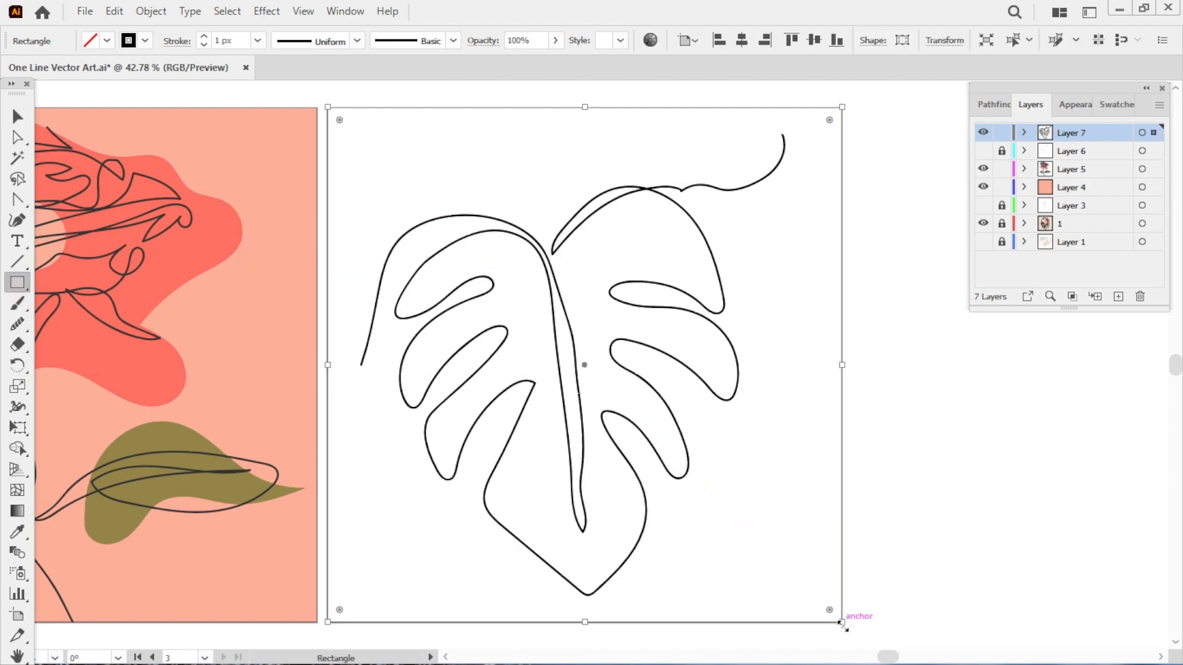
pyautogui.press('v')
pyautogui.click(849, 360)
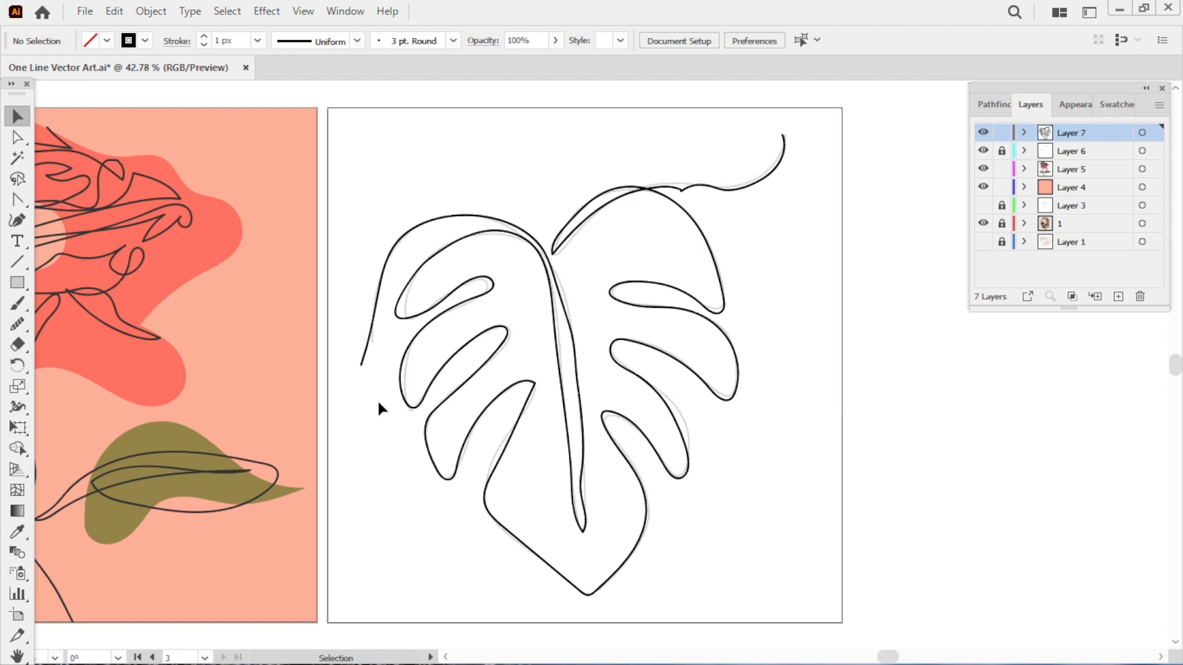
# - Draw a rectangle covering the third artboard behind the leaf line, filled dark green at 96% opacity
pyautogui.click(18, 284)
pyautogui.moveTo(328, 108); pyautogui.dragTo(840, 622)
pyautogui.press('v')
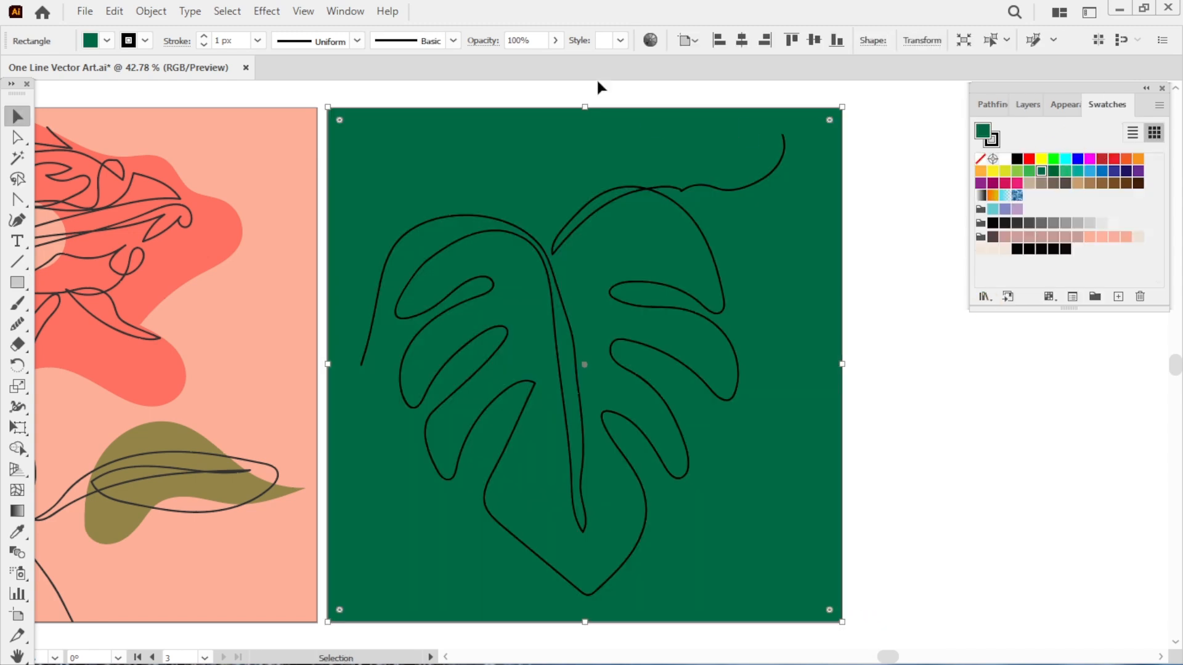
pyautogui.click(555, 40)
pyautogui.moveTo(548, 62)
pyautogui.mouseDown()
pyautogui.moveTo(528, 63)
pyautogui.moveTo(550, 68)
pyautogui.mouseUp()
pyautogui.click(976, 409)
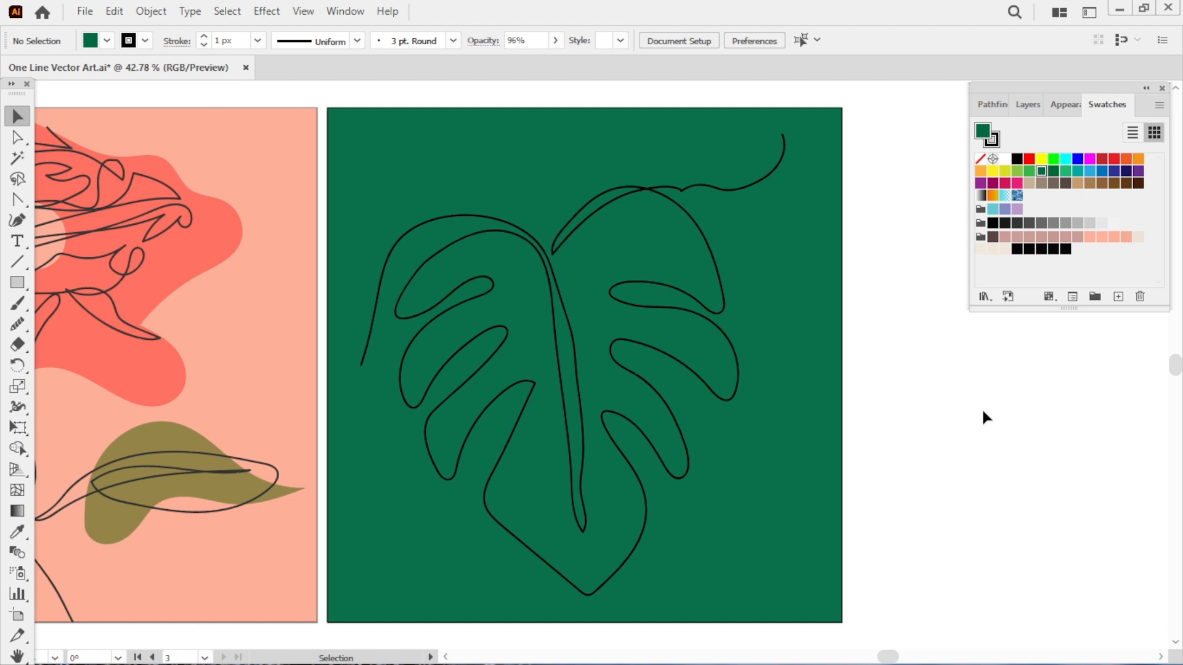
# - Set the green background rectangle's blending mode to Luminosity
pyautogui.click(817, 416)
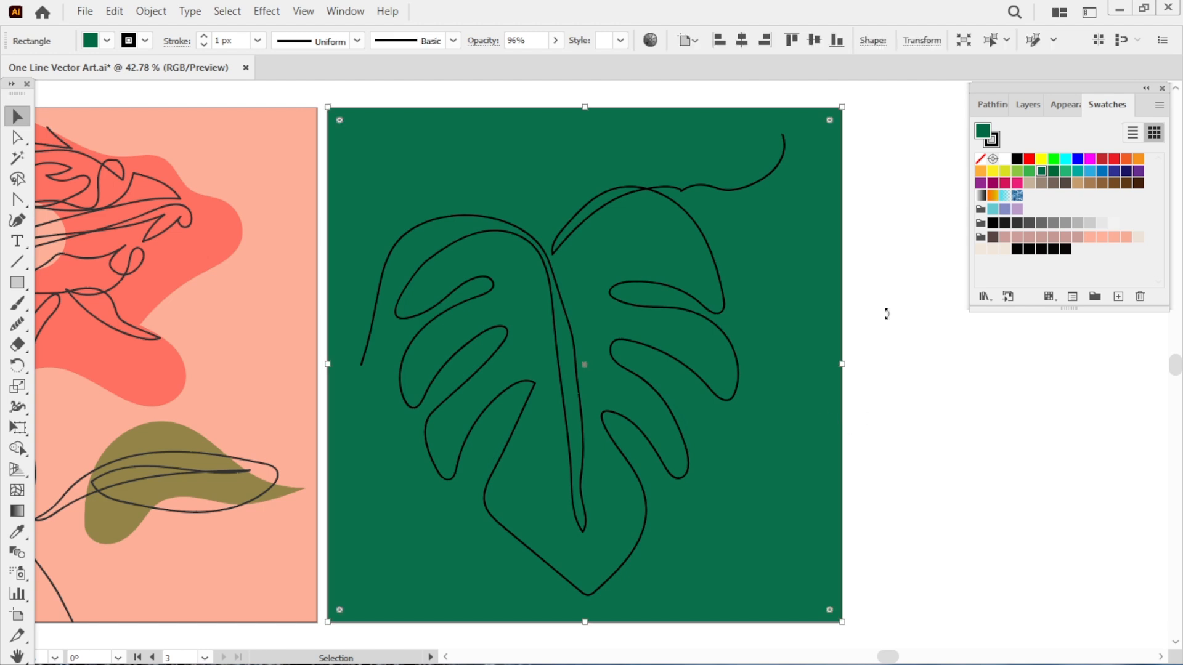
pyautogui.click(1065, 104)
pyautogui.click(1033, 200)
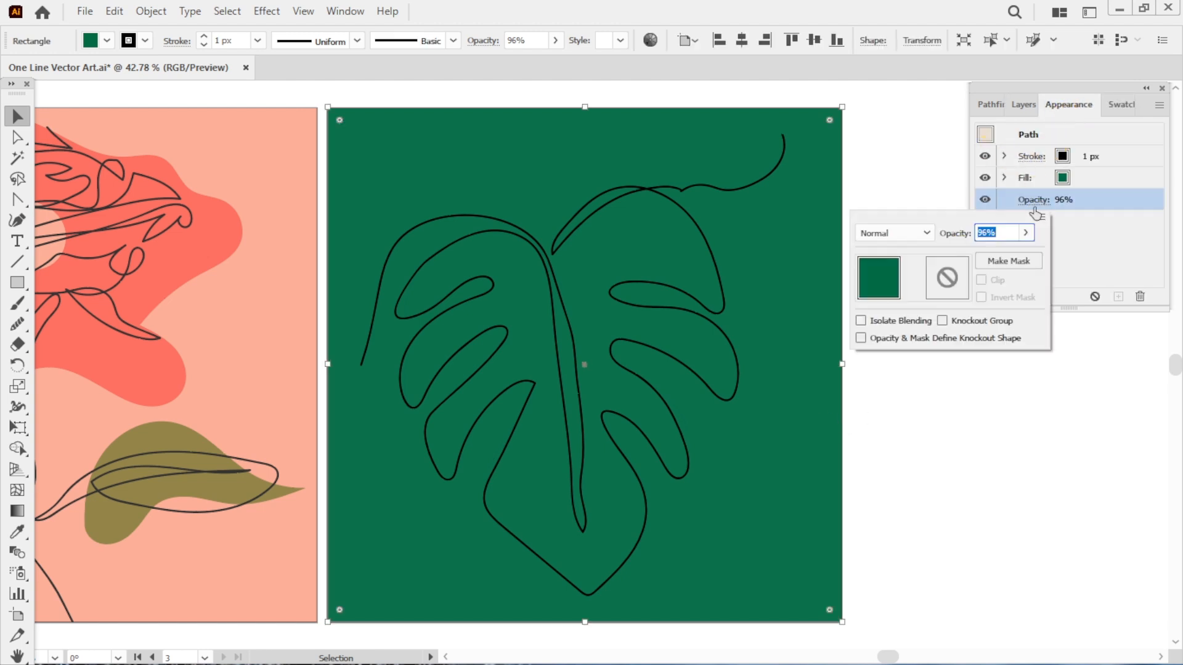
pyautogui.click(925, 233)
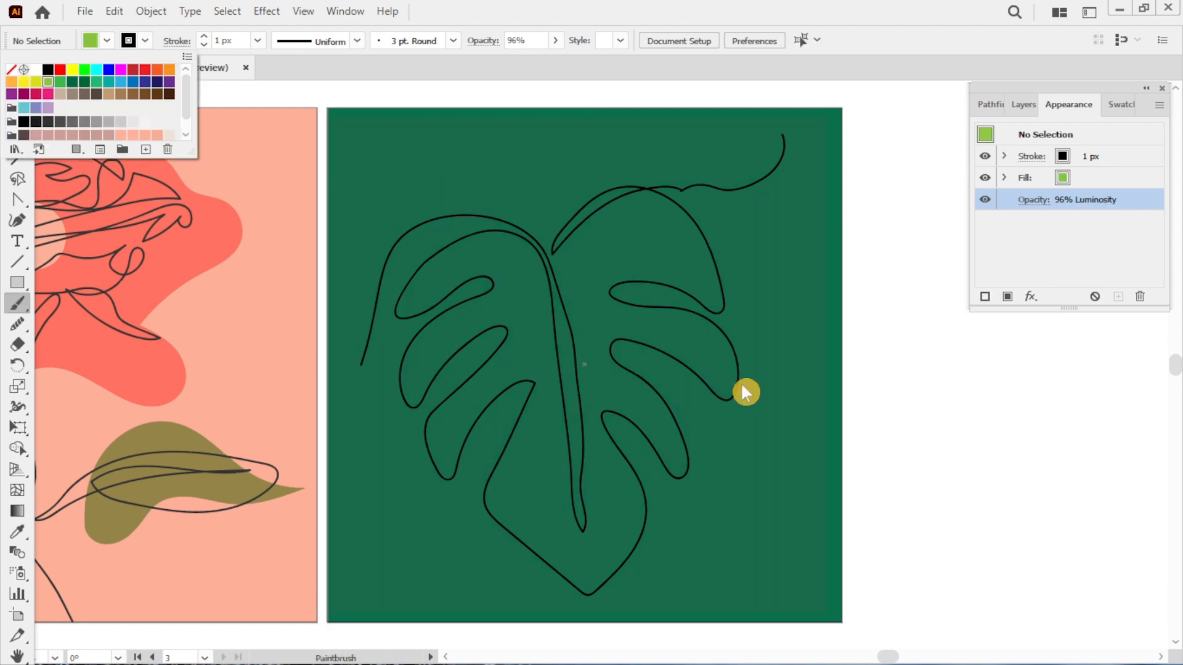
# - Paint a wavy freeform closed outline over the leaf's right half with the Paintbrush and smooth its edges
pyautogui.press('Escape')
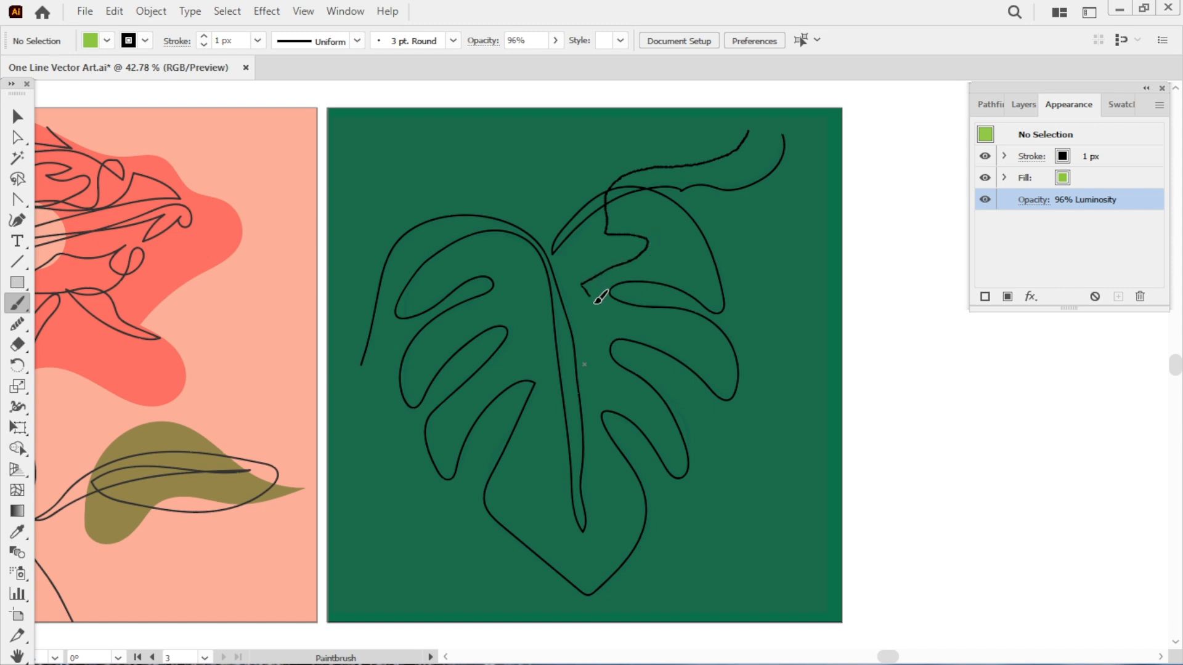
pyautogui.moveTo(550, 400)
pyautogui.mouseDown()
pyautogui.moveTo(483, 598)
pyautogui.moveTo(573, 559)
pyautogui.moveTo(687, 568)
pyautogui.moveTo(705, 424)
pyautogui.moveTo(793, 403)
pyautogui.moveTo(738, 296)
pyautogui.moveTo(687, 268)
pyautogui.moveTo(756, 172)
pyautogui.moveTo(747, 131)
pyautogui.mouseUp()
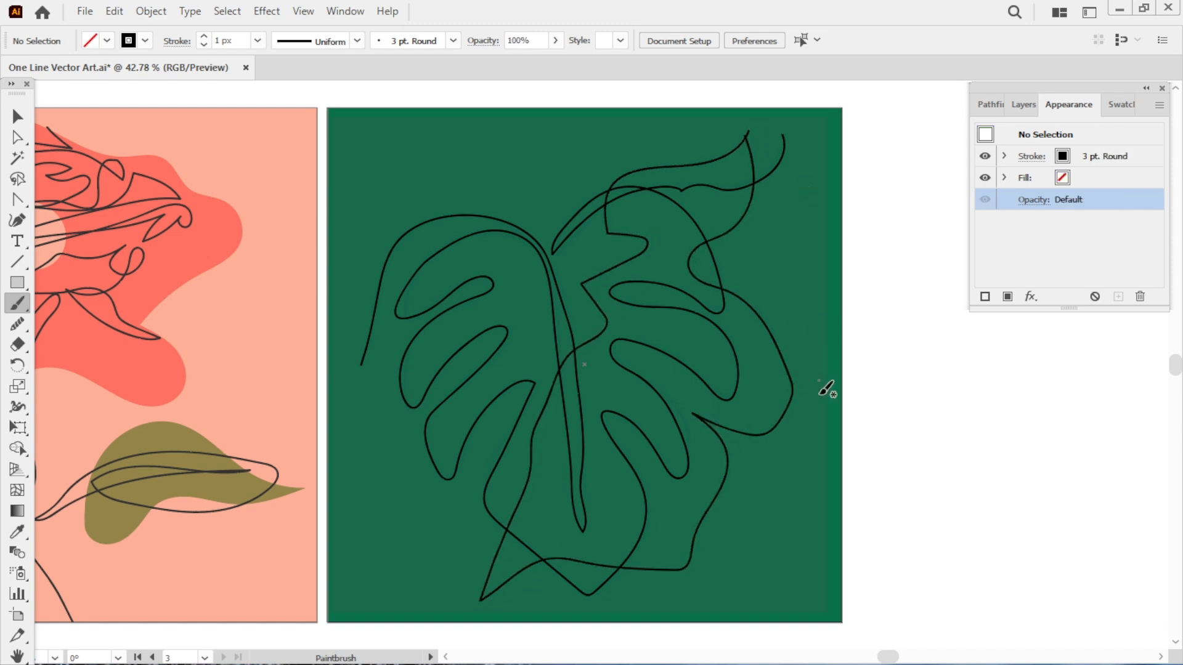
pyautogui.press('v')
pyautogui.click(787, 415)
pyautogui.click(18, 324)
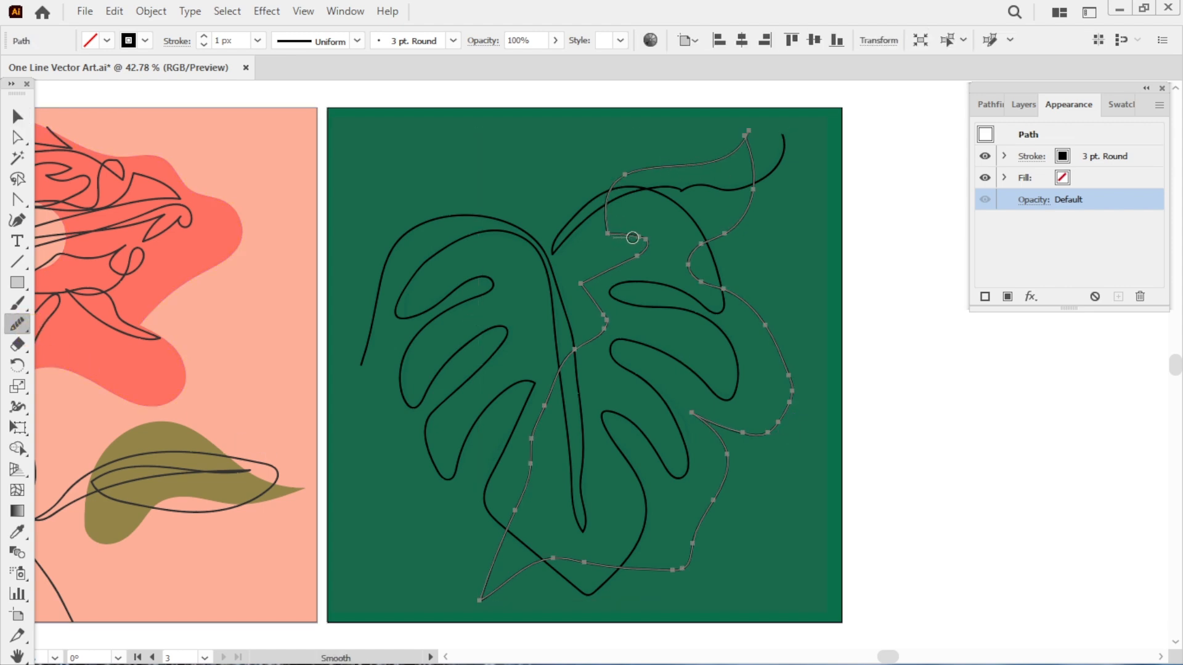
pyautogui.moveTo(617, 333); pyautogui.dragTo(528, 459)
pyautogui.moveTo(481, 610); pyautogui.dragTo(621, 558)
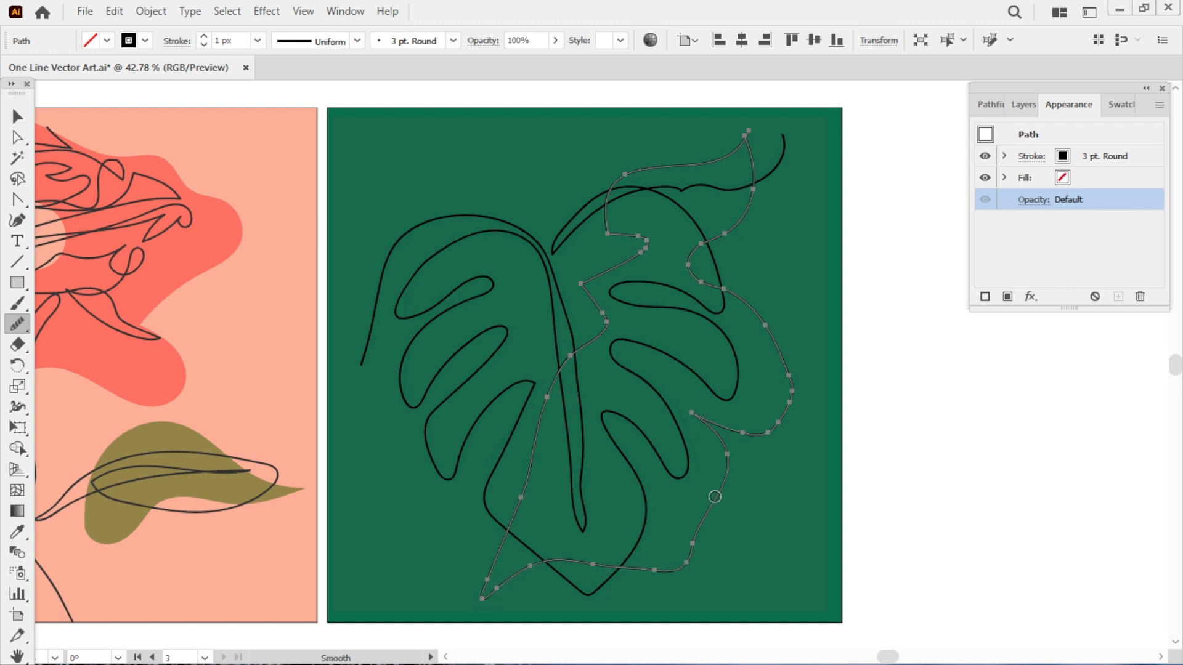
pyautogui.moveTo(698, 416)
pyautogui.mouseDown()
pyautogui.moveTo(796, 406)
pyautogui.moveTo(782, 365)
pyautogui.mouseUp()
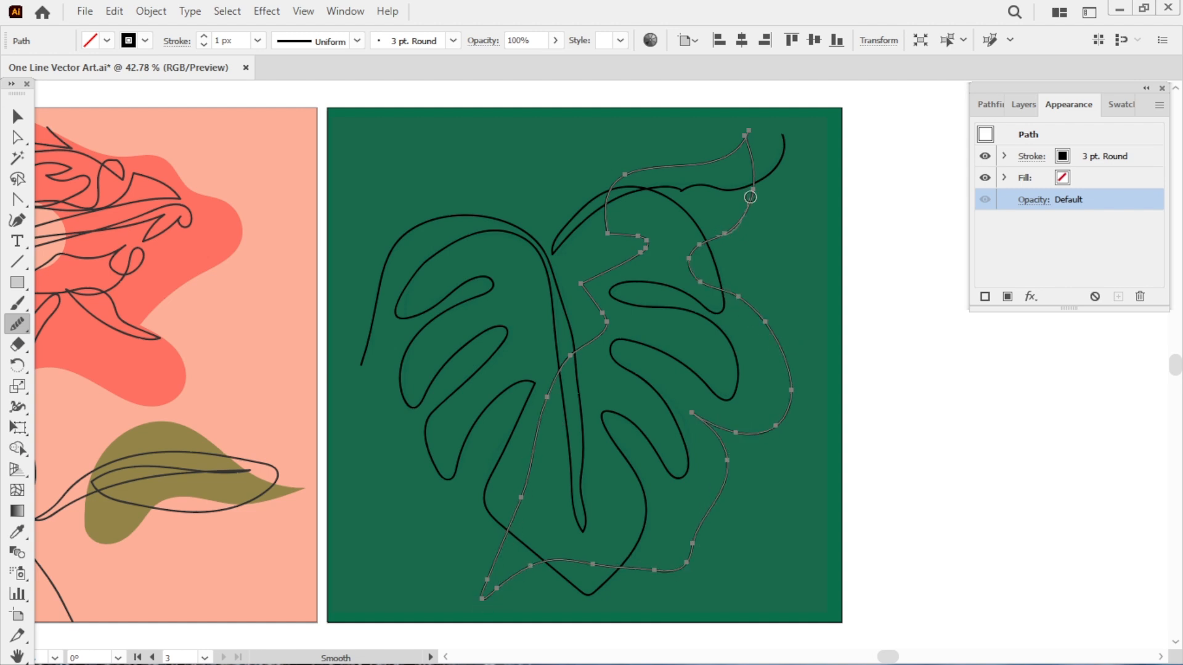
# - Fill the freeform shape with a bright green and adjust it to a softer medium green
pyautogui.press('v')
pyautogui.click(766, 434)
pyautogui.click(777, 425)
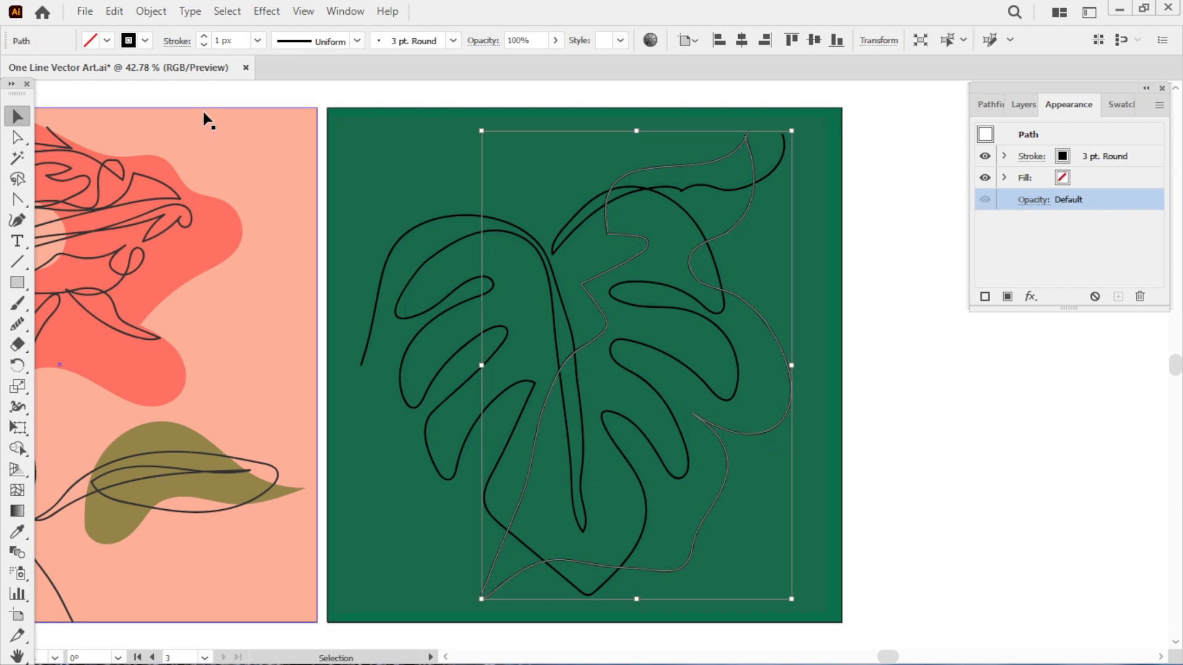
pyautogui.click(1107, 104)
pyautogui.click(1054, 161)
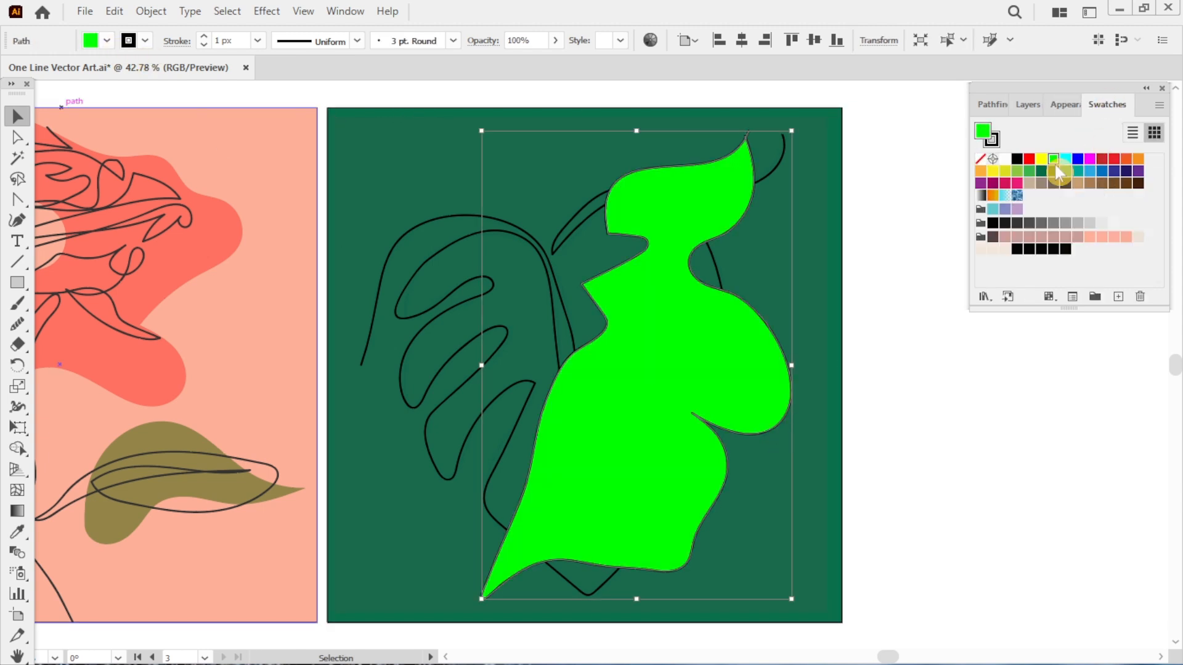
pyautogui.doubleClick(982, 131)
pyautogui.moveTo(874, 431); pyautogui.dragTo(832, 441)
pyautogui.click(1109, 388)
# - Send the green freeform shape to the back and try locking the background rectangle
pyautogui.press('ctrl')
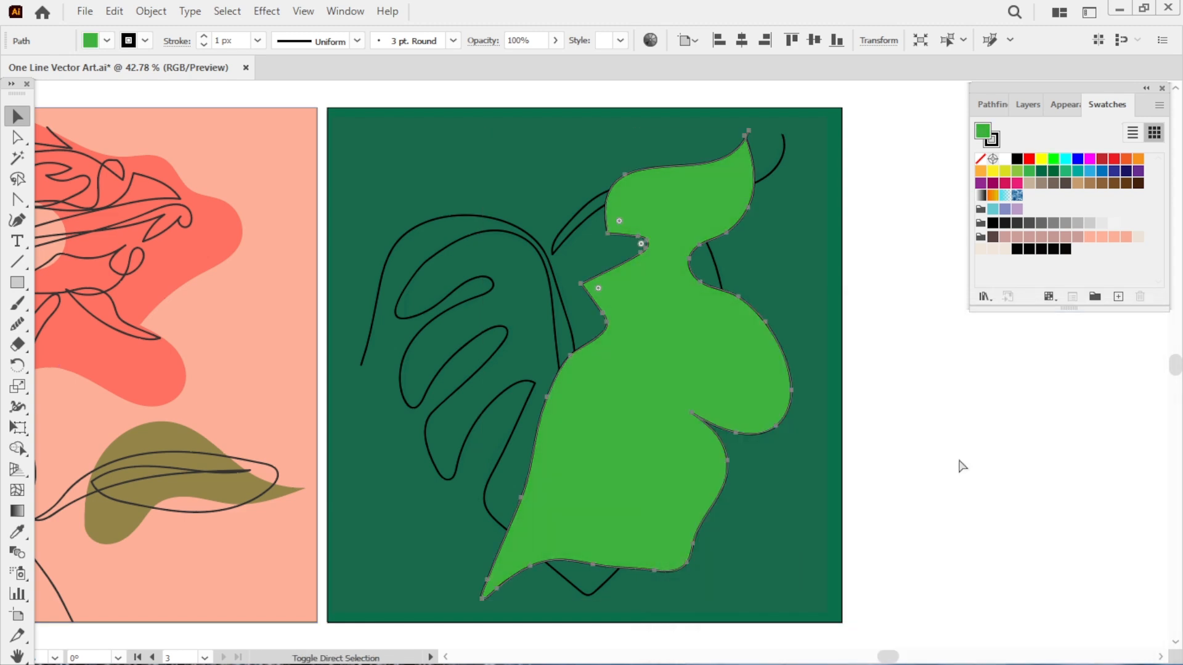
pyautogui.hotkey('ctrl', 'shift', '[')
pyautogui.click(1008, 525)
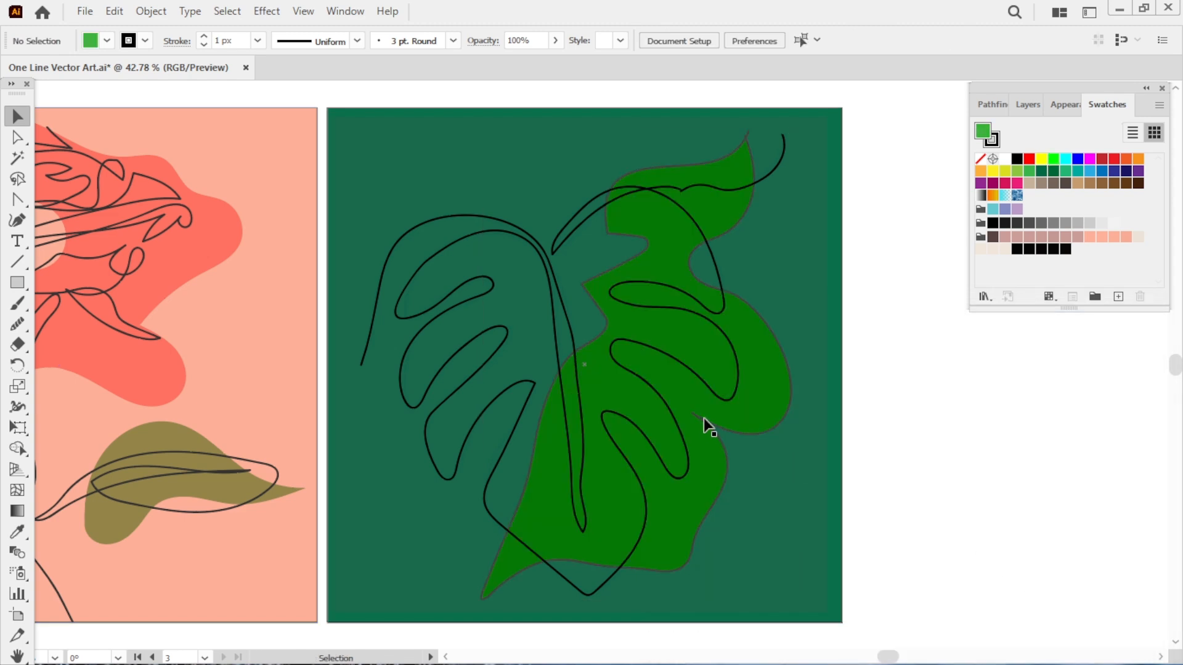
pyautogui.click(775, 424)
pyautogui.hotkey('ctrl', '2')
pyautogui.hotkey('ctrl', 'z')
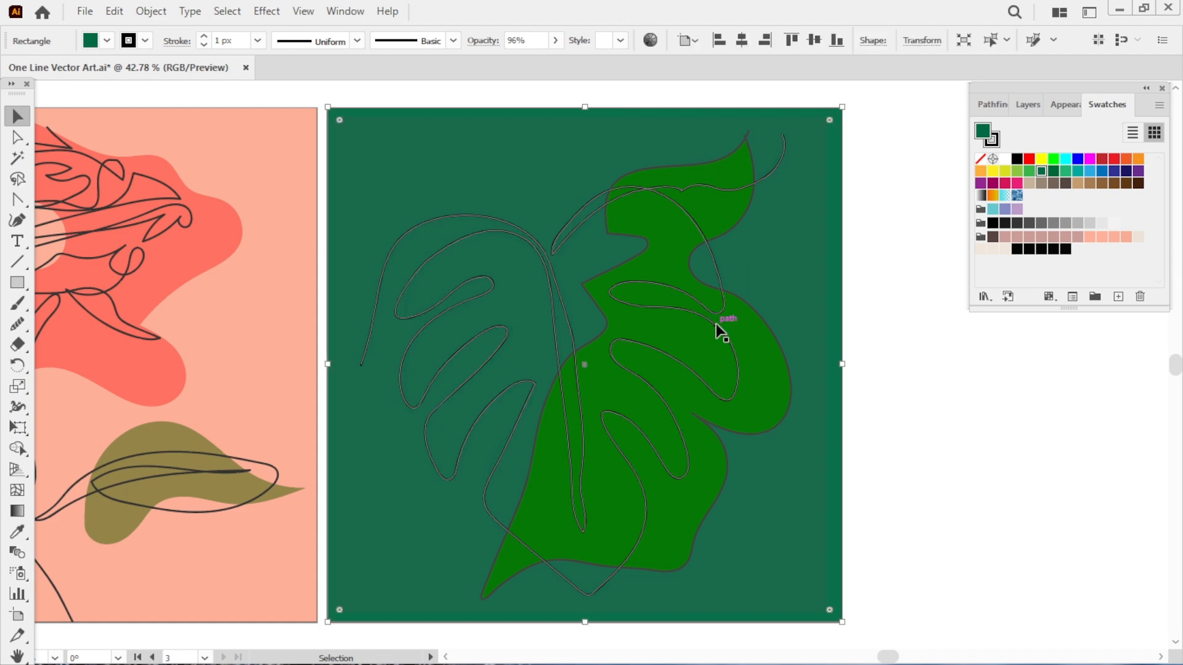
# - Try removing the background rectangle's stroke, and undo both that change and the shape's move to the back
pyautogui.doubleClick(759, 430)
pyautogui.click(145, 41)
pyautogui.click(12, 69)
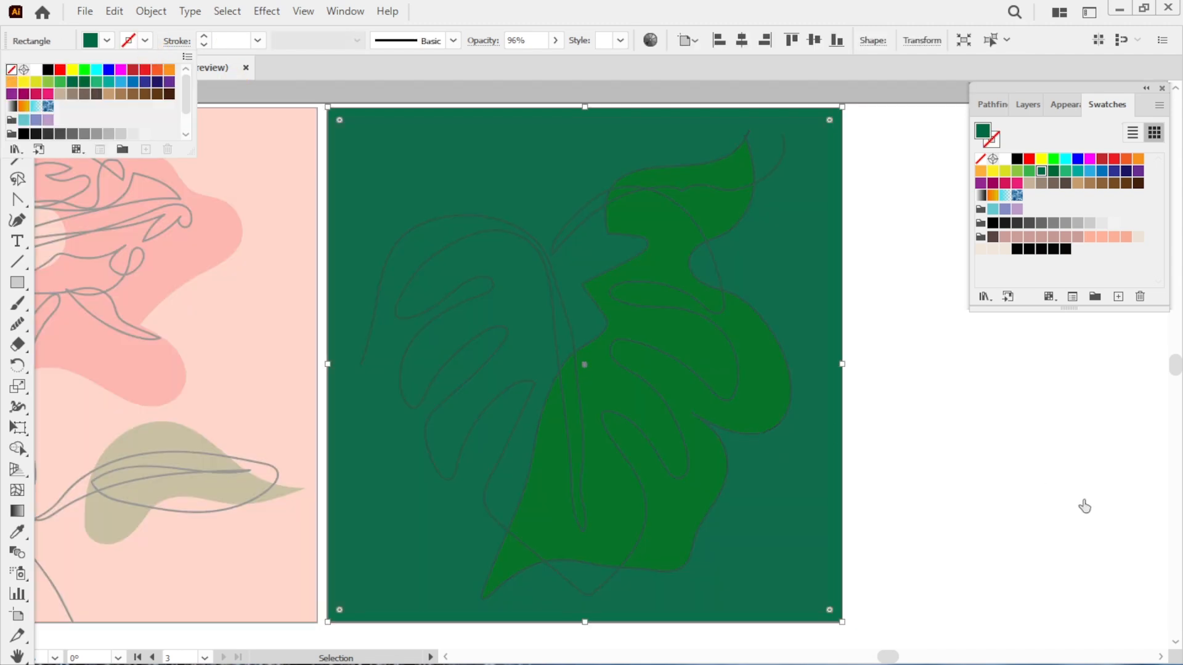
pyautogui.click(1084, 506)
pyautogui.hotkey('ctrl', 'z')
pyautogui.hotkey('ctrl', 'z')
# - Remove the black stroke from the green freeform shape and deselect it
pyautogui.click(759, 430)
pyautogui.click(144, 40)
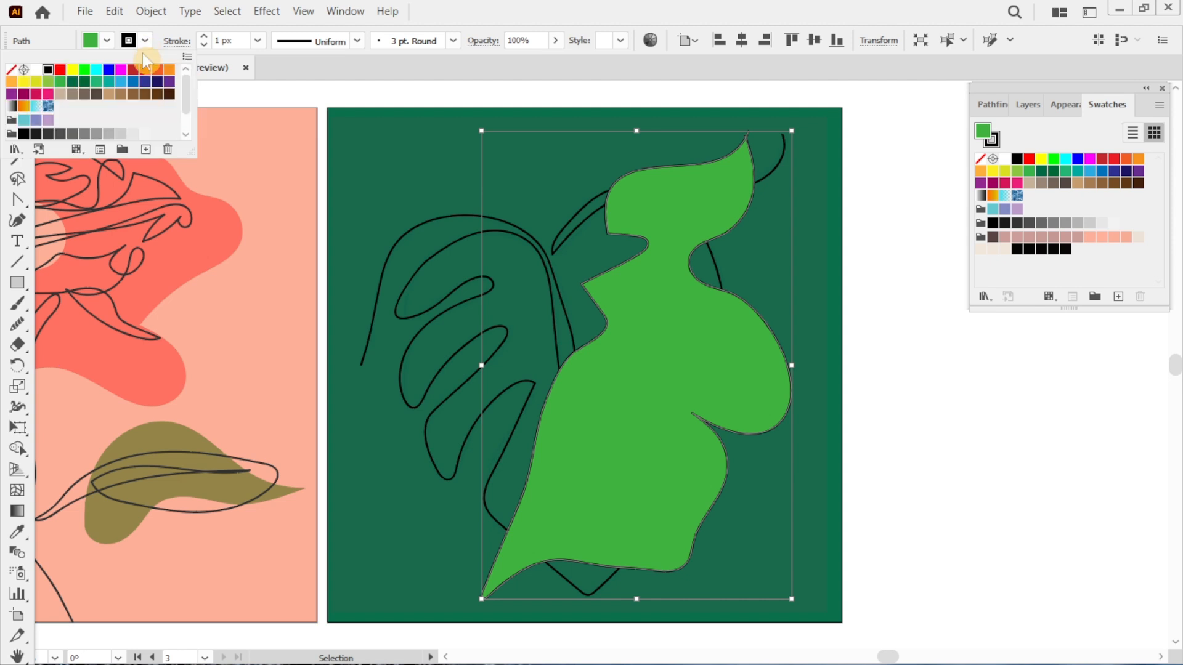
pyautogui.click(11, 69)
pyautogui.click(977, 454)
pyautogui.click(981, 454)
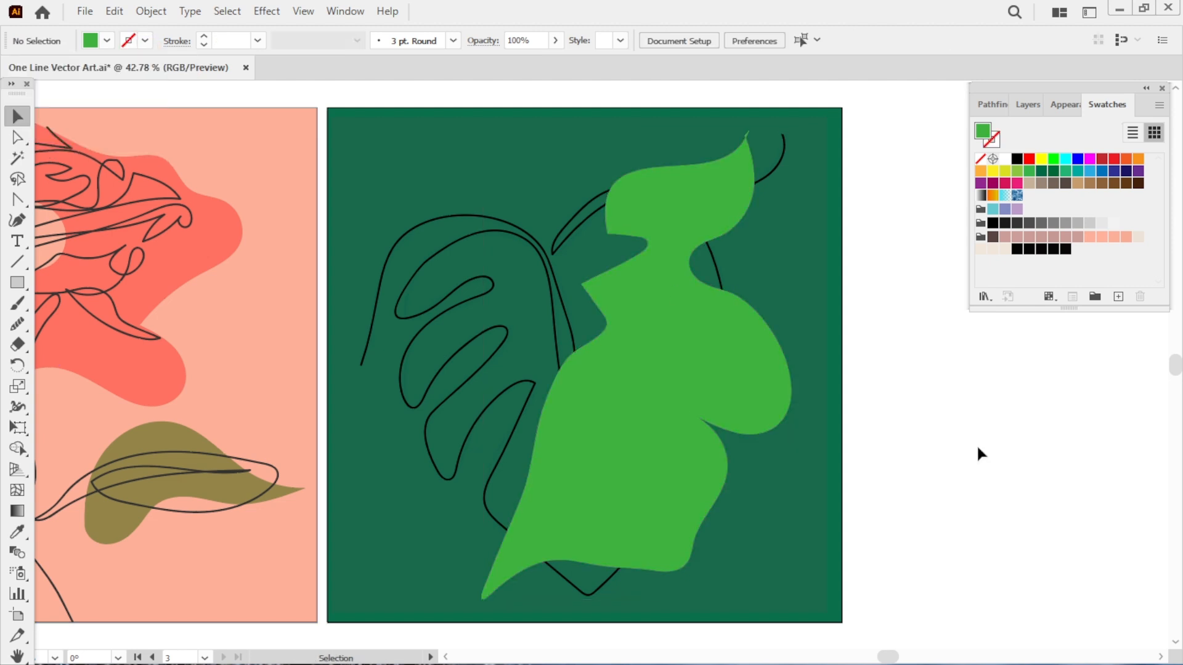
# - Send the strokeless green shape to the back of its layer so the leaf line lies over it
pyautogui.click(781, 433)
pyautogui.click(766, 426)
pyautogui.hotkey('ctrl', 'shift', '[')
pyautogui.click(939, 566)
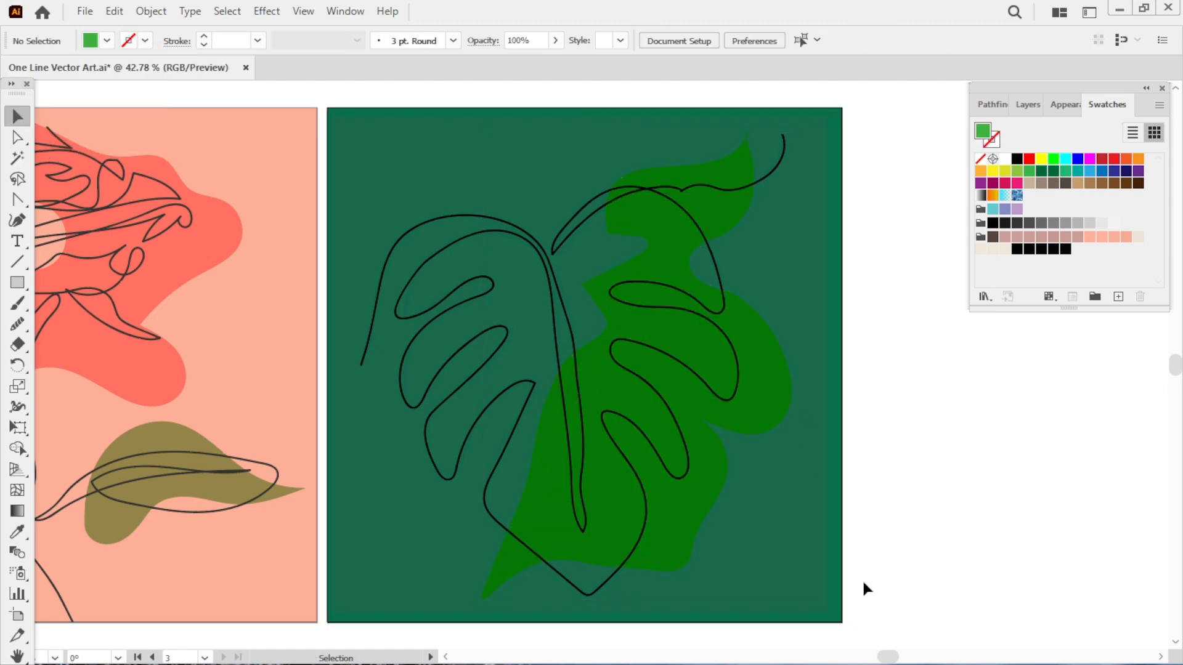
# - Make the background rectangle red at 63% opacity and set the green shape's opacity to 76%
pyautogui.click(786, 616)
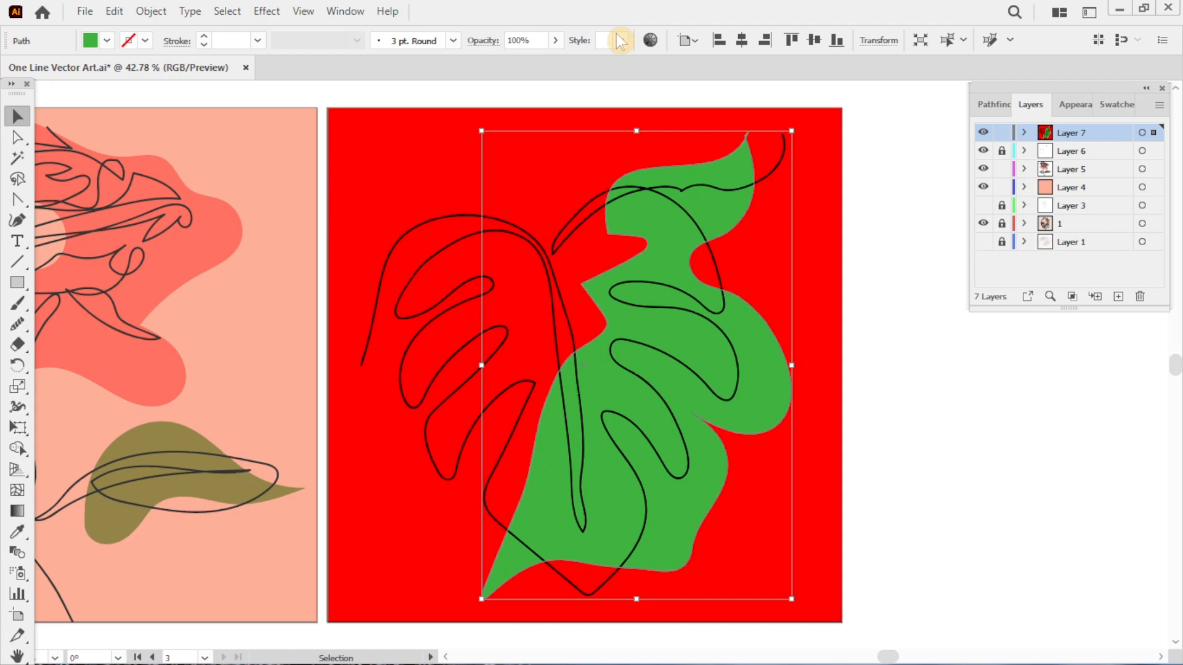
pyautogui.click(555, 40)
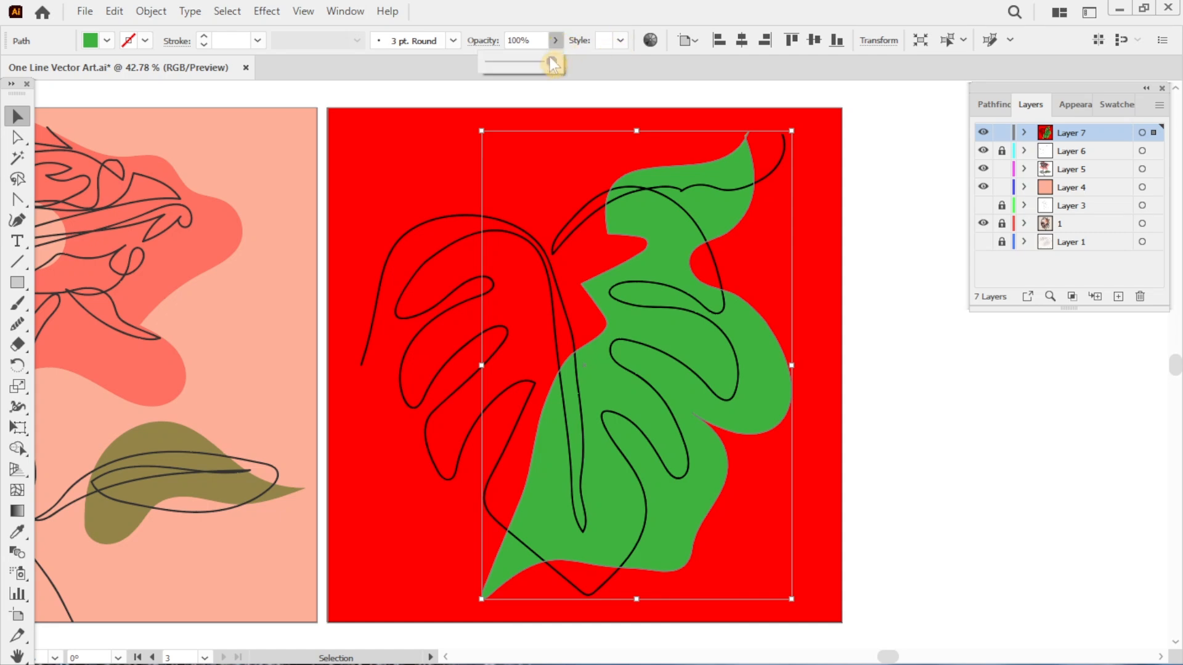
pyautogui.moveTo(553, 64)
pyautogui.mouseDown()
pyautogui.moveTo(520, 64)
pyautogui.moveTo(531, 68)
pyautogui.mouseUp()
pyautogui.click(842, 517)
pyautogui.click(555, 40)
pyautogui.click(952, 397)
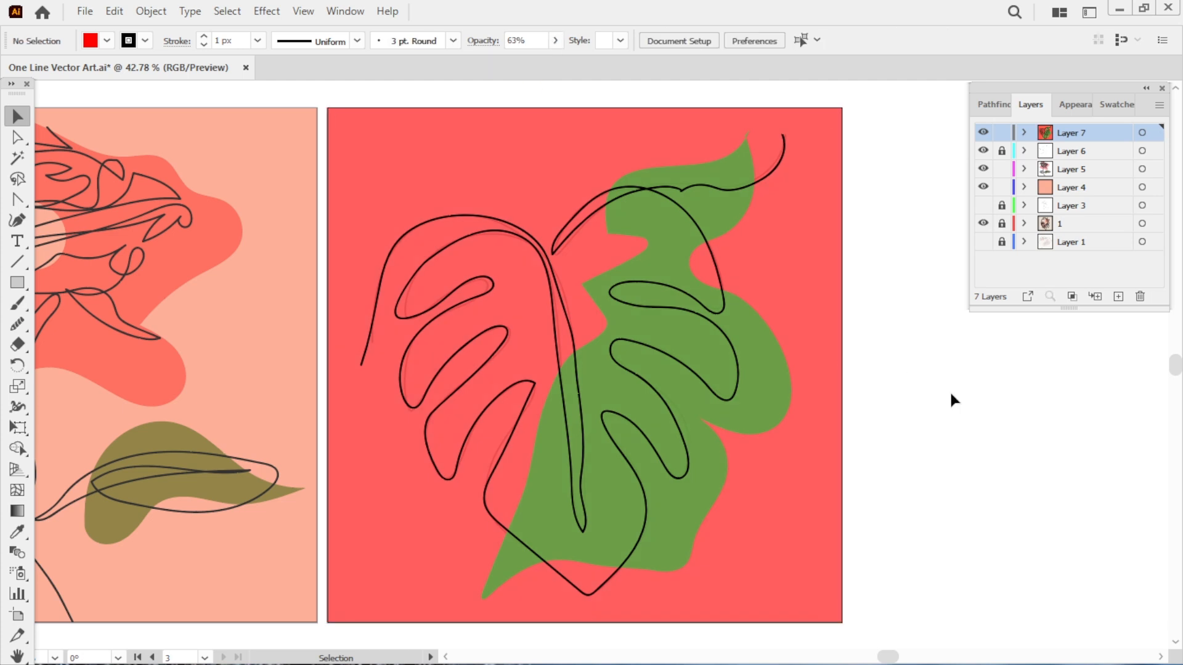
# - Scale the green shape down proportionally to about 70% and place it over the right half of the leaf
pyautogui.click(764, 410)
pyautogui.moveTo(791, 599); pyautogui.dragTo(723, 459)
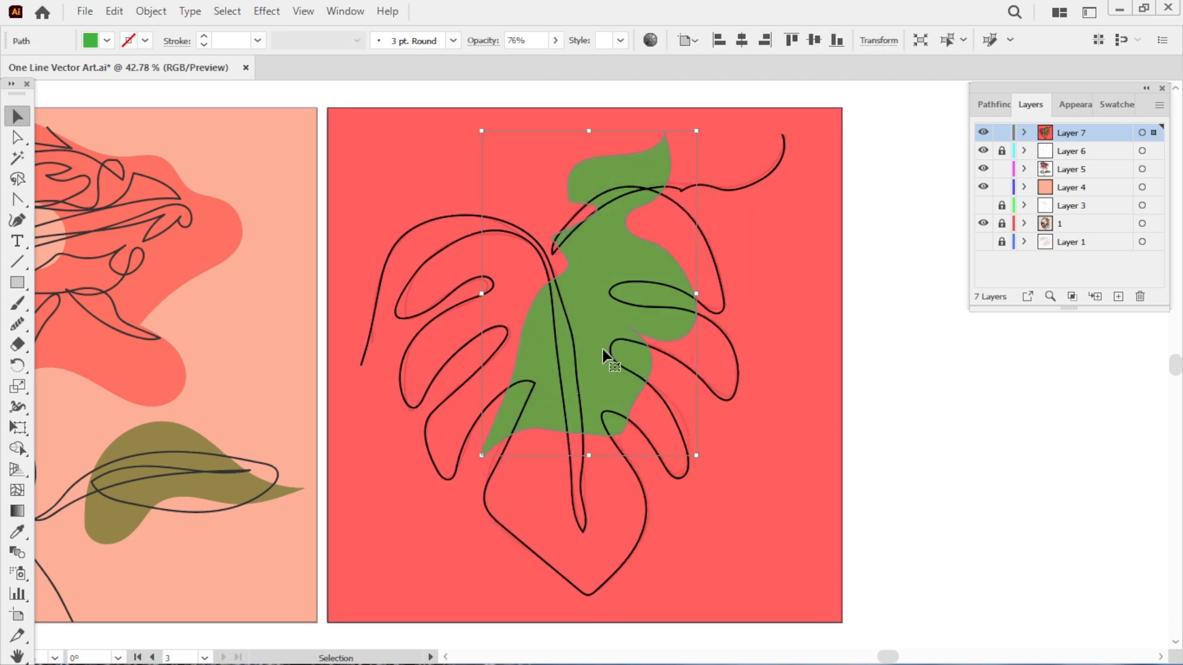
pyautogui.moveTo(603, 350); pyautogui.dragTo(649, 417)
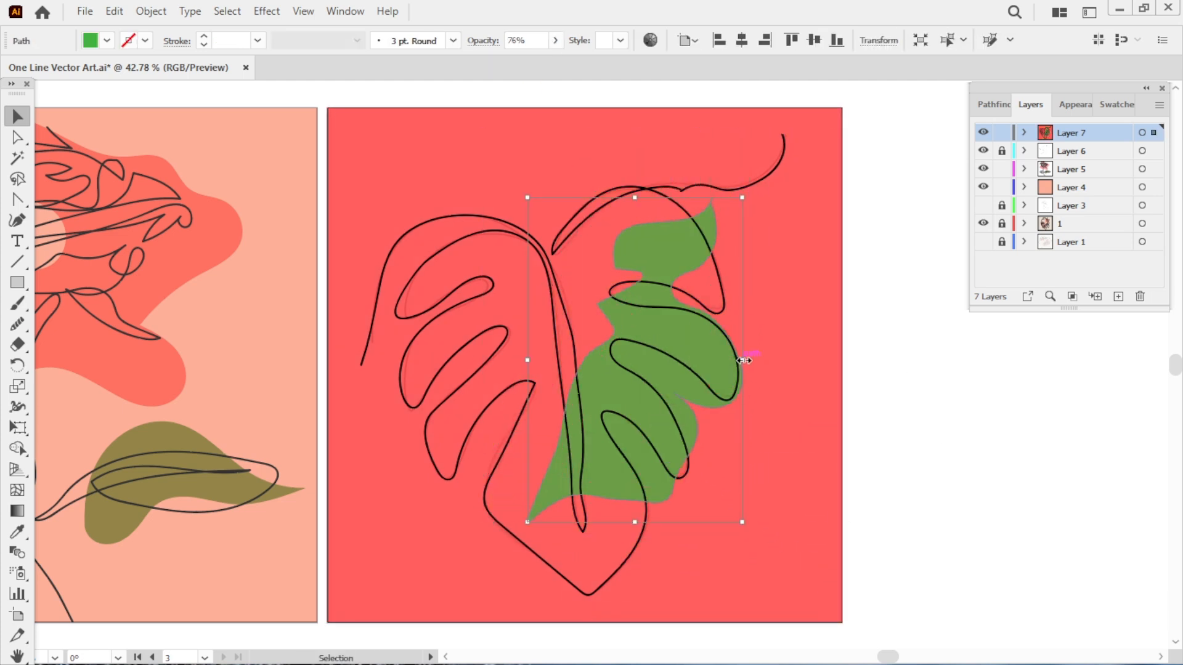
# - Smooth the monstera leaf line at the top bend of its central vein and along the vein's right side, then deselect it
pyautogui.click(925, 529)
pyautogui.click(580, 396)
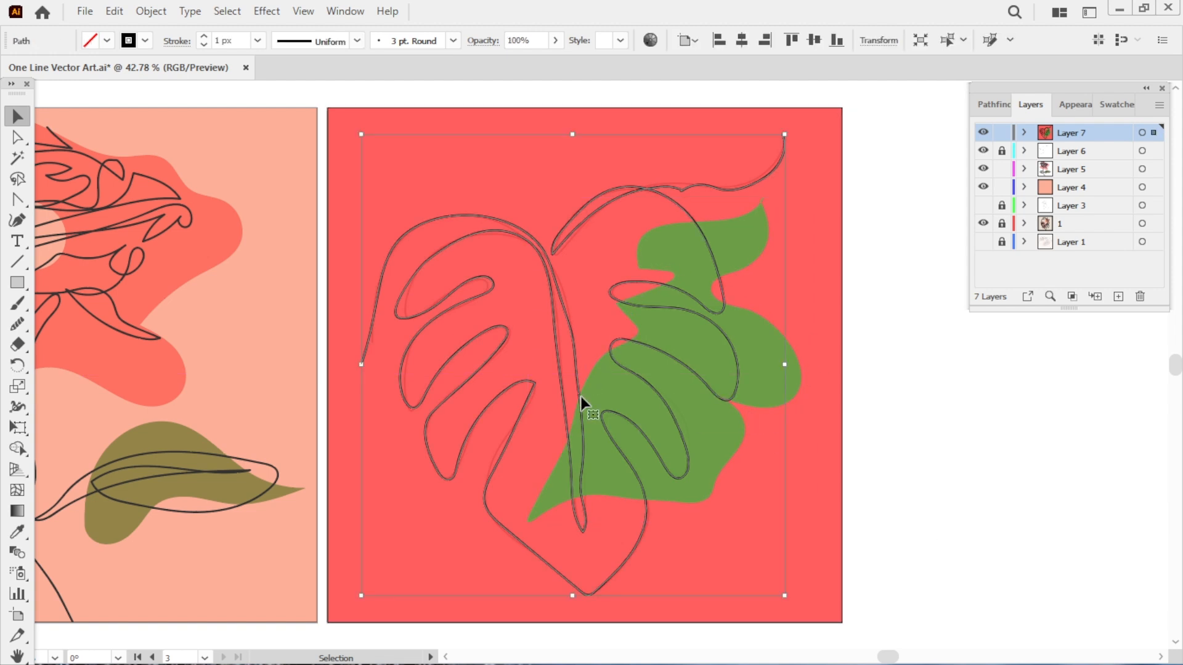
pyautogui.press('a')
pyautogui.click(17, 324)
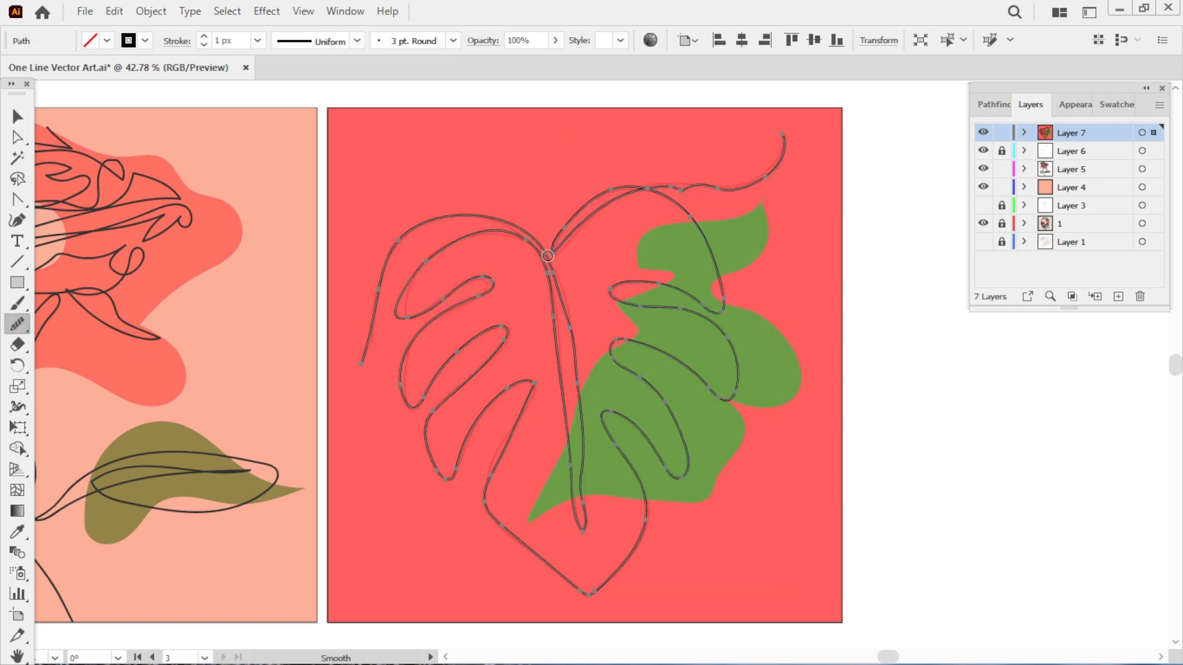
pyautogui.moveTo(526, 264); pyautogui.dragTo(514, 242)
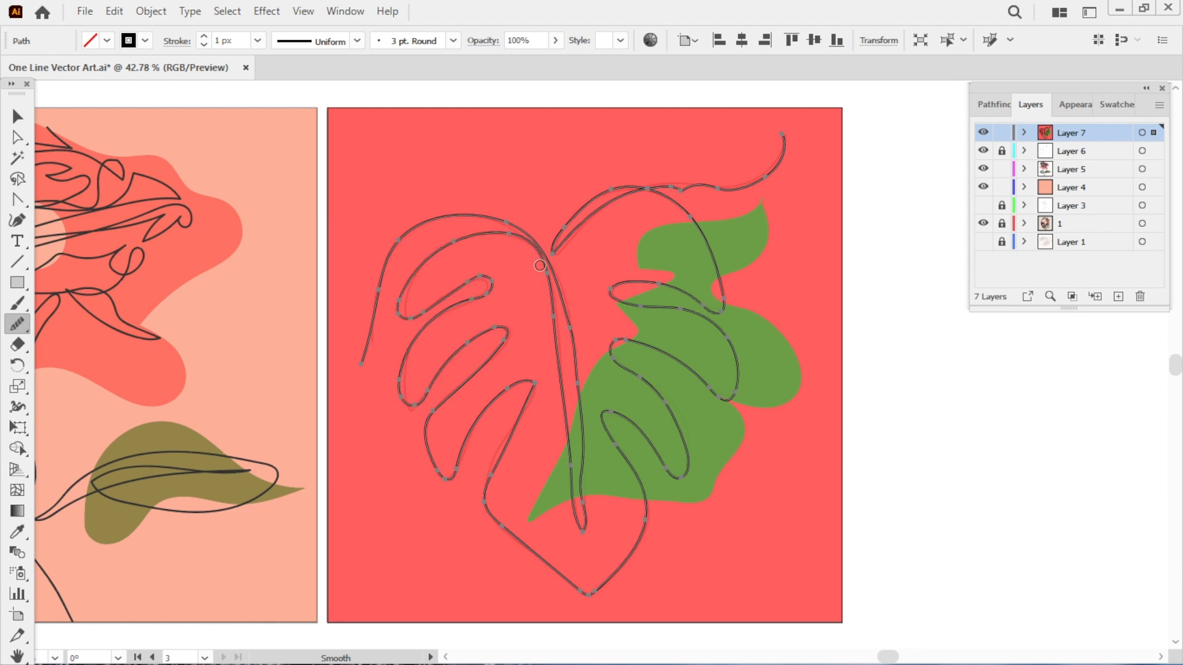
pyautogui.moveTo(578, 366); pyautogui.dragTo(587, 449)
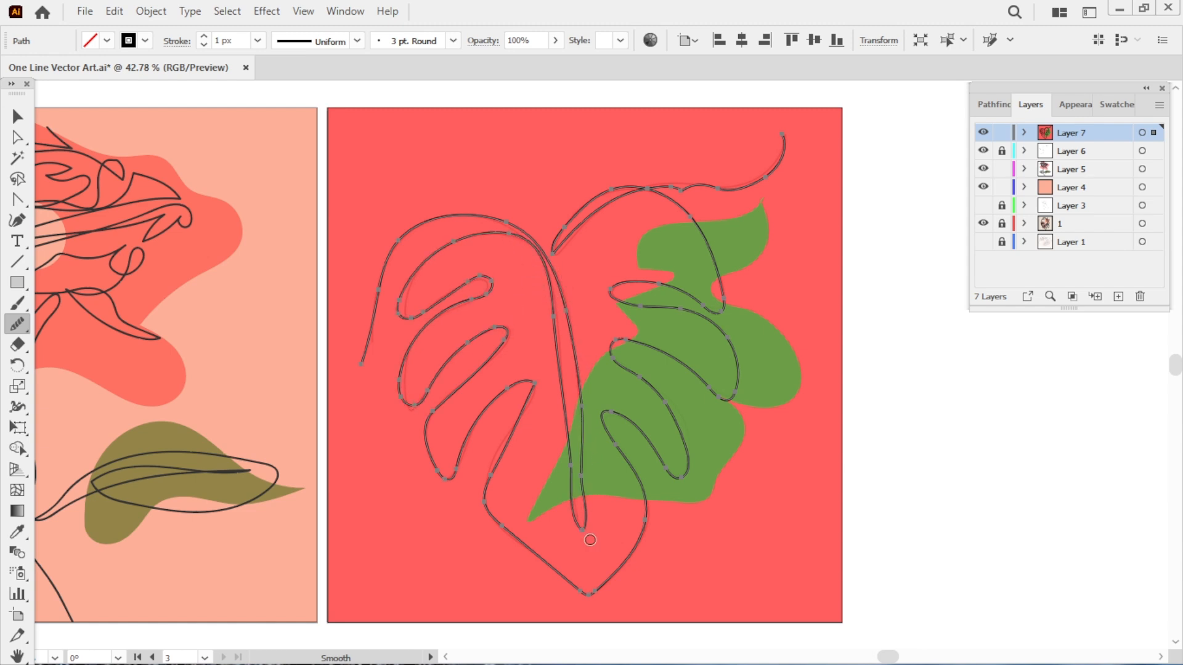
pyautogui.press('v')
pyautogui.click(911, 490)
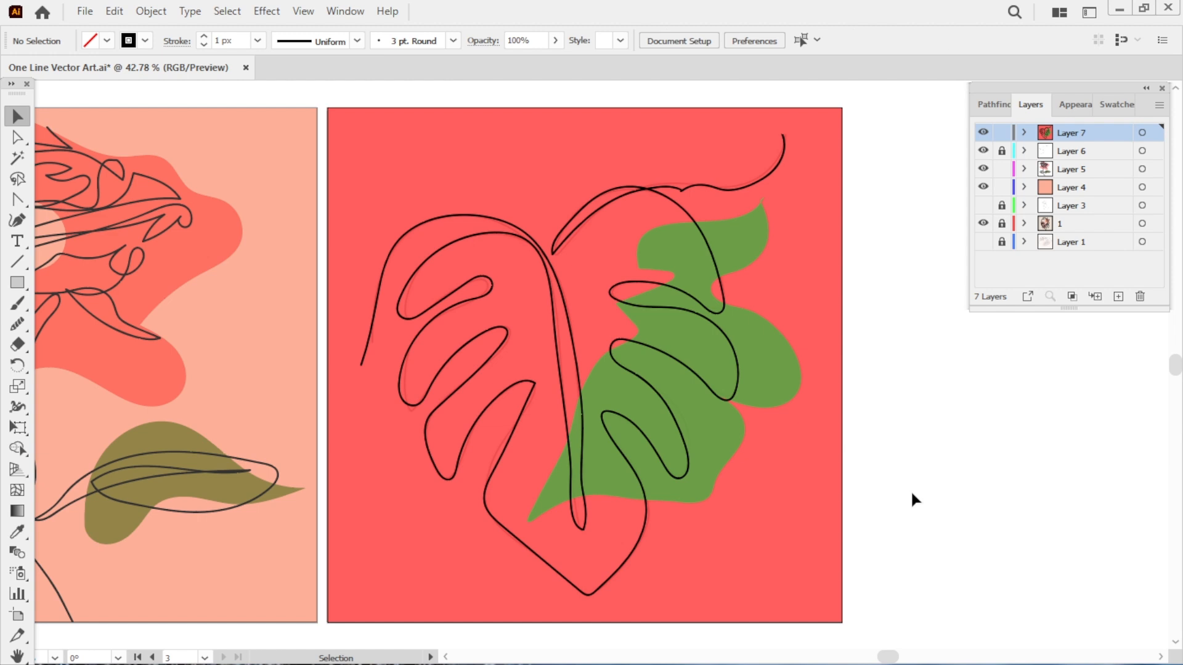
# - Examine the three finished one-line artworks side by side across their artboards
pyautogui.press('space')
pyautogui.hotkey('ctrl', 'space')
pyautogui.moveTo(1002, 526); pyautogui.dragTo(1068, 480)
pyautogui.press('space')
pyautogui.hotkey('ctrl', 'space')
pyautogui.press('space')
pyautogui.hotkey('ctrl', 'space')
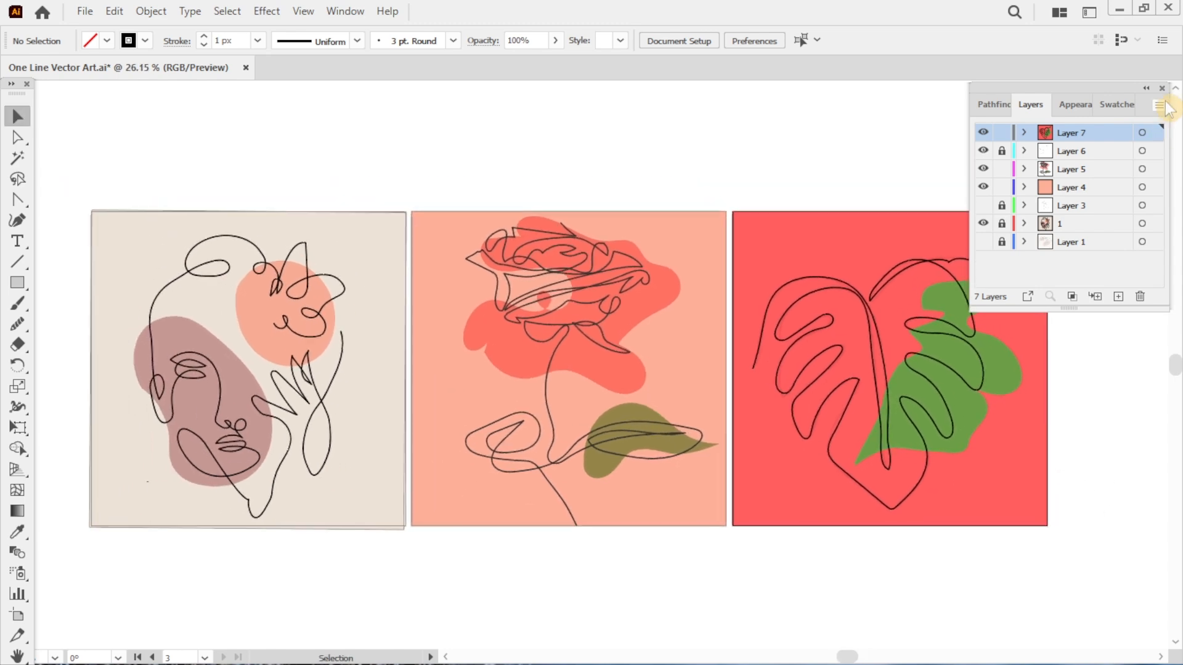